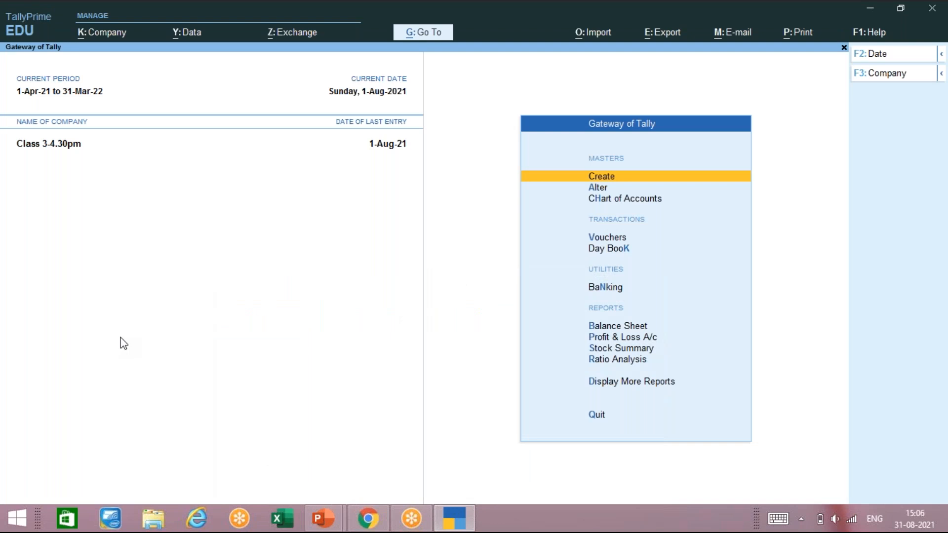
Step: Open Master Creation from the Gateway of Tally for company Class 3-4.30pm
key(Return)
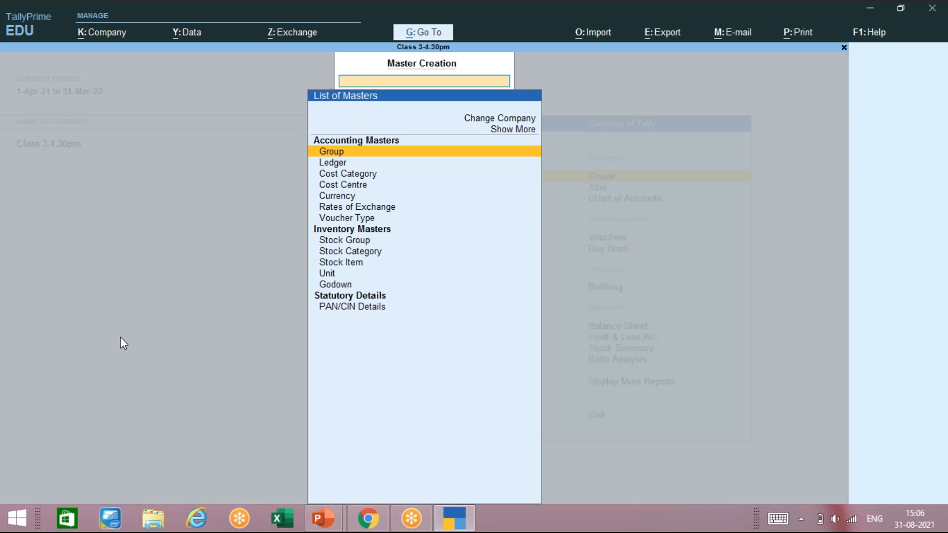
Step: Choose Stock Item in the List of Masters to get a blank creation form
key(Down)
key(Down)
key(Down)
key(Down)
key(Down)
key(Down)
key(Down)
key(Down)
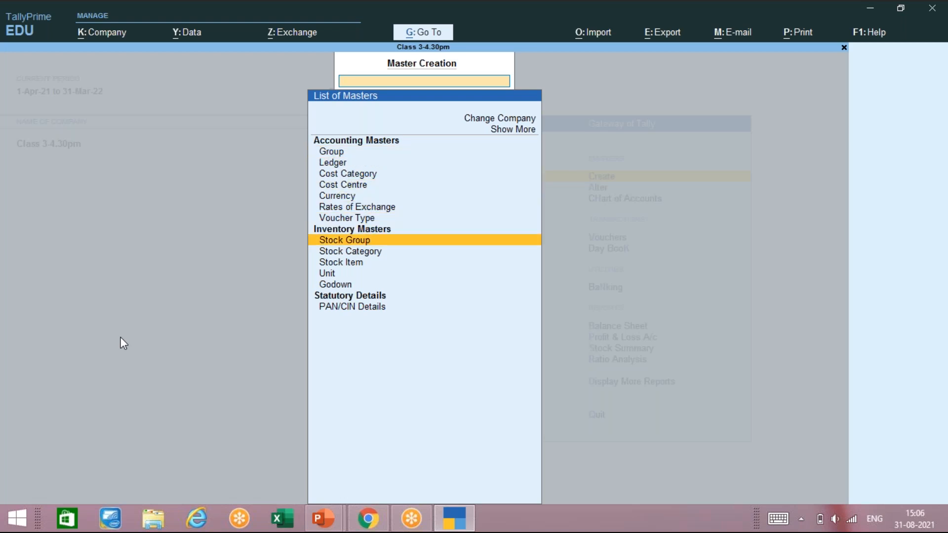
key(Down)
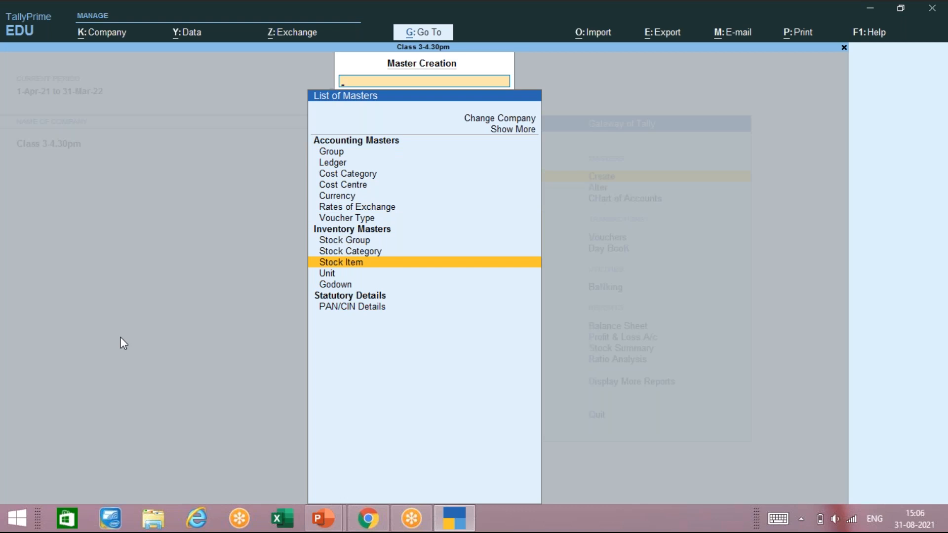
key(Return)
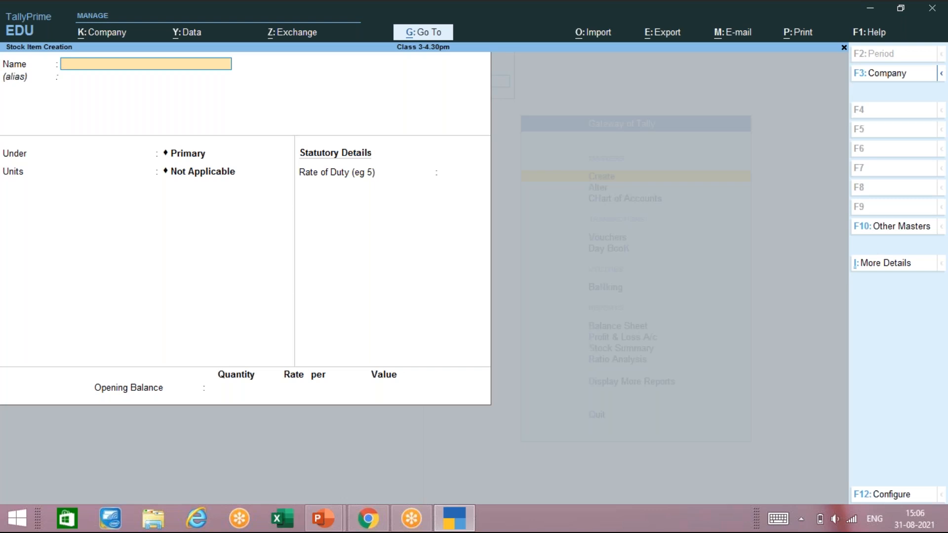
Step: Set 'Use Stock Category for Stock Items' to Yes in F12 Configure and accept
key(F12)
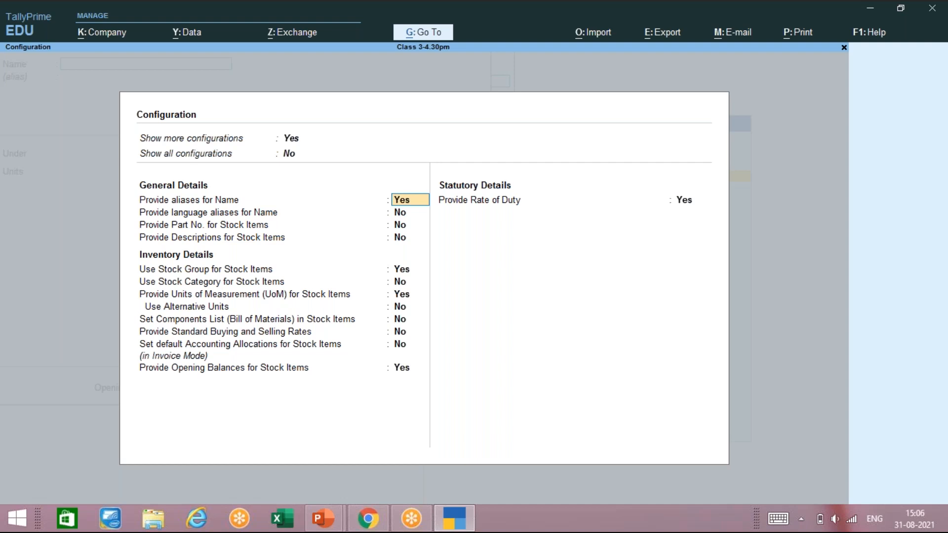
key(Return)
key(Return)
key(Return)
key(Return)
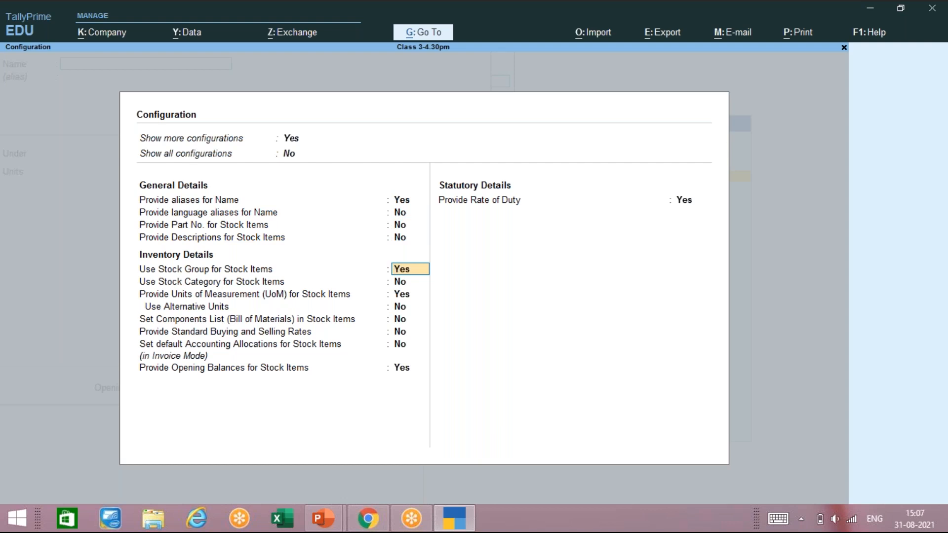
key(Return)
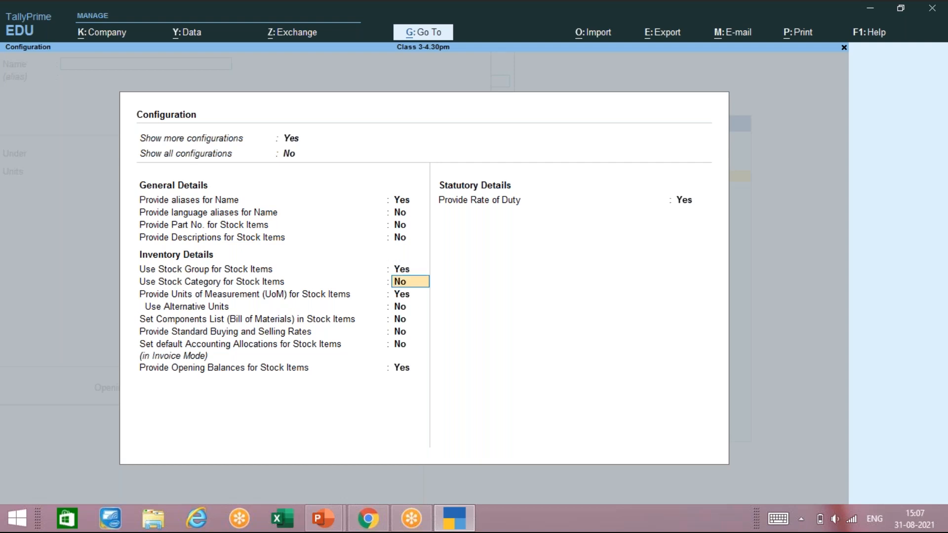
text(yes)
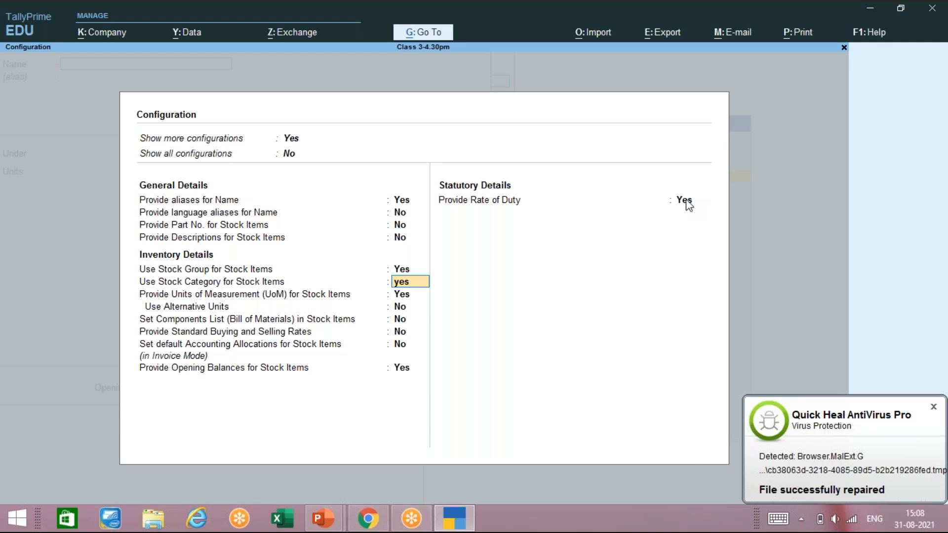
key(ctrl+a)
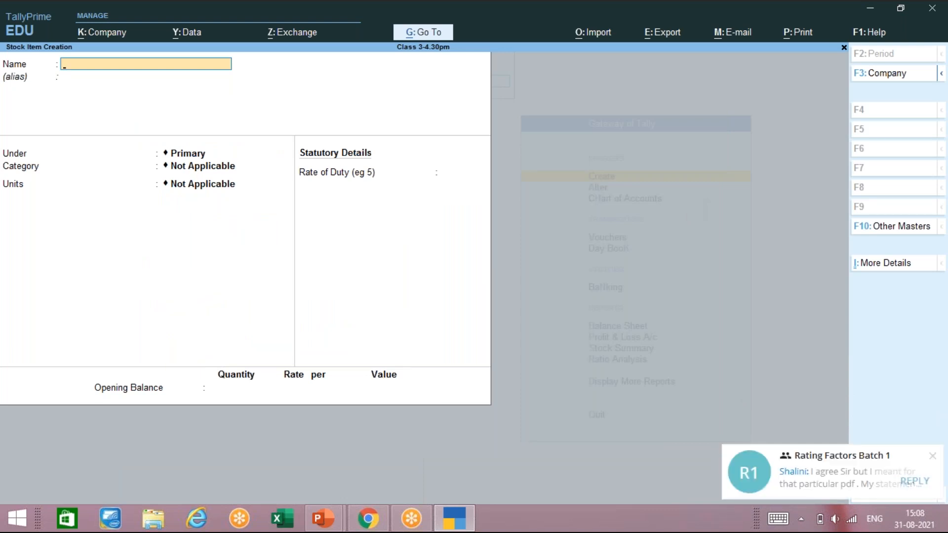
Step: Dismiss the Teams chat notification and bring up the open PowerPoint presentations
click(932, 459)
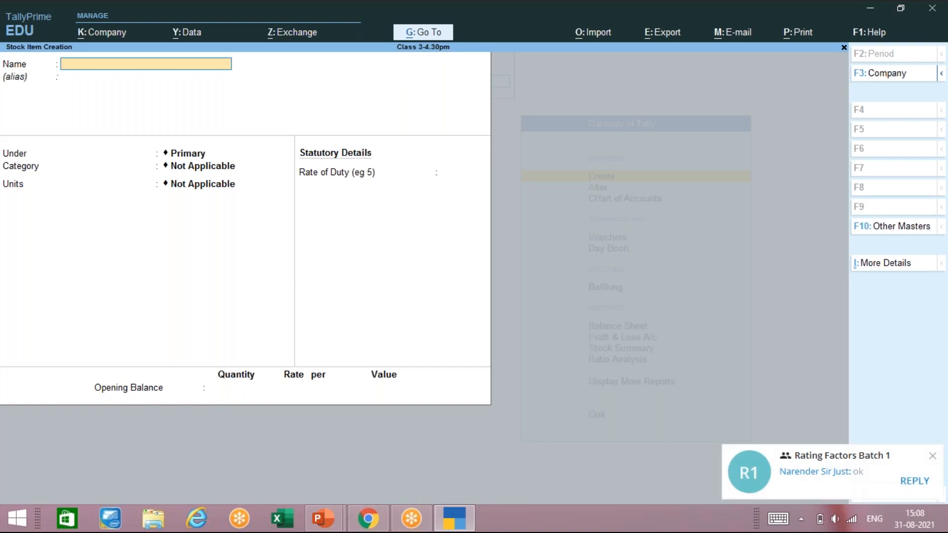
click(937, 457)
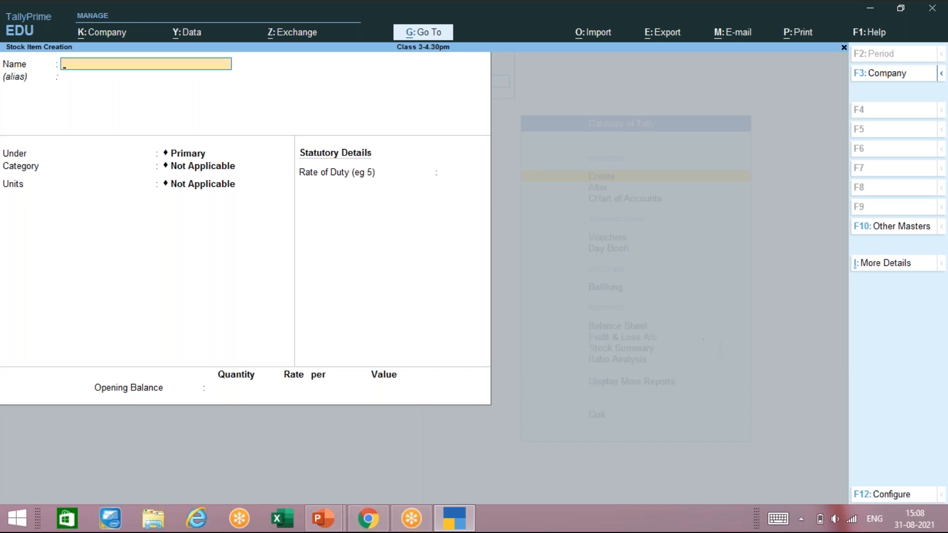
click(318, 522)
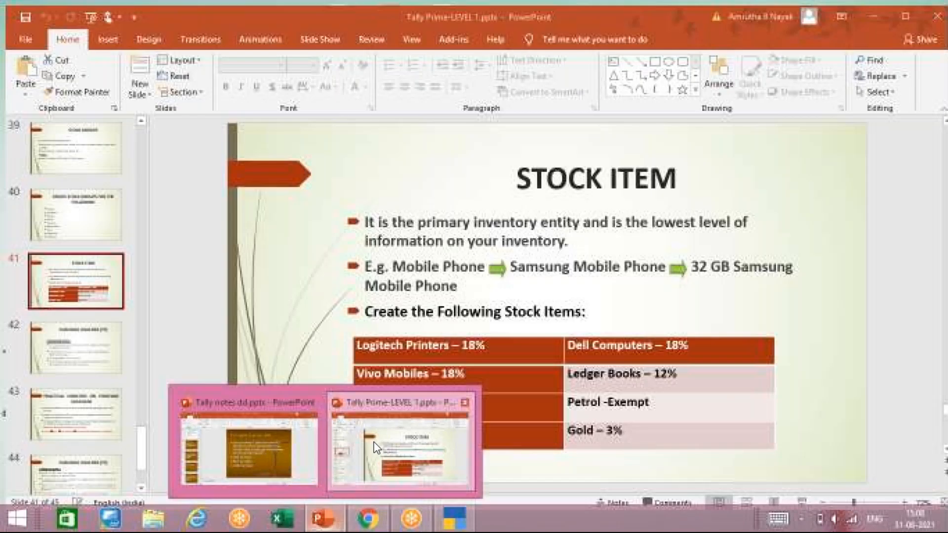
Step: Review slides 38–41 of Tally Prime-LEVEL 1, then return to TallyPrime's Stock Item form
click(376, 448)
key(Up)
key(Up)
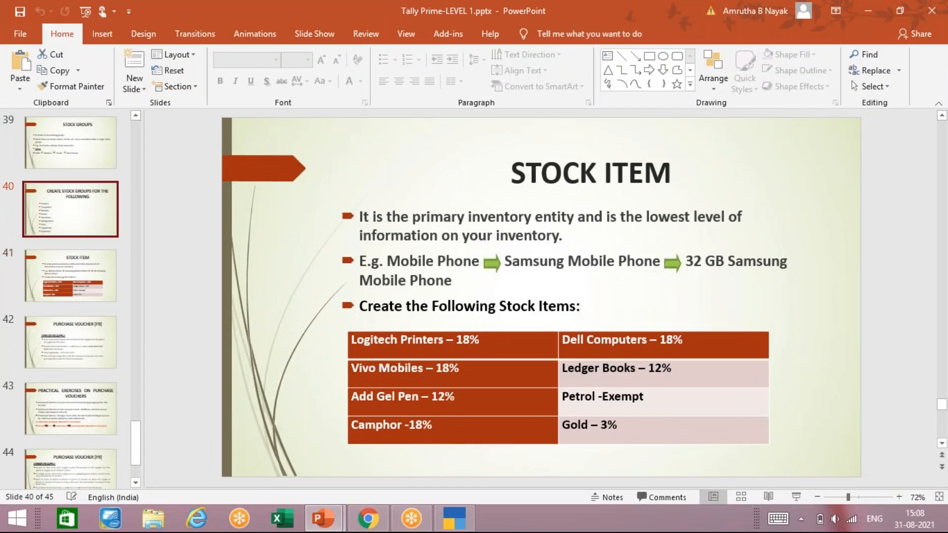
key(Down)
key(Up)
key(Up)
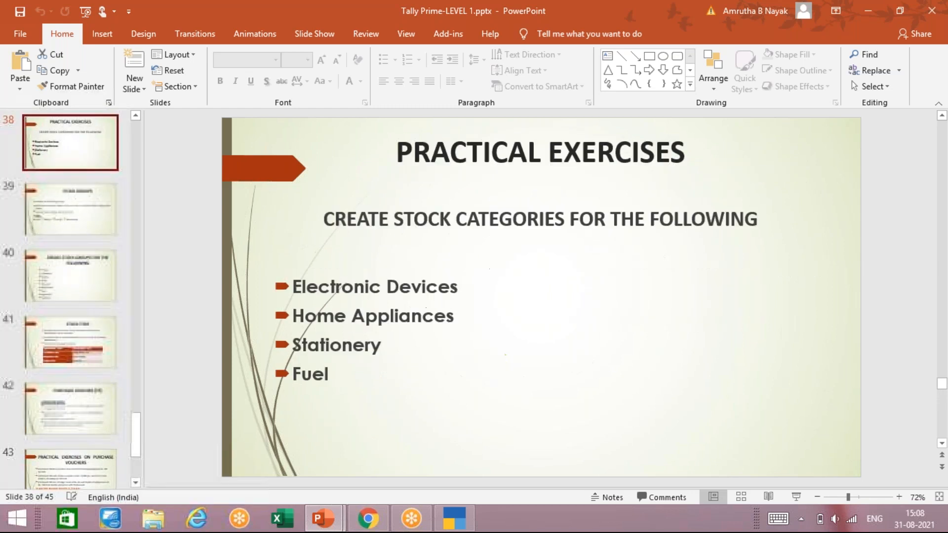
key(Down)
key(Down)
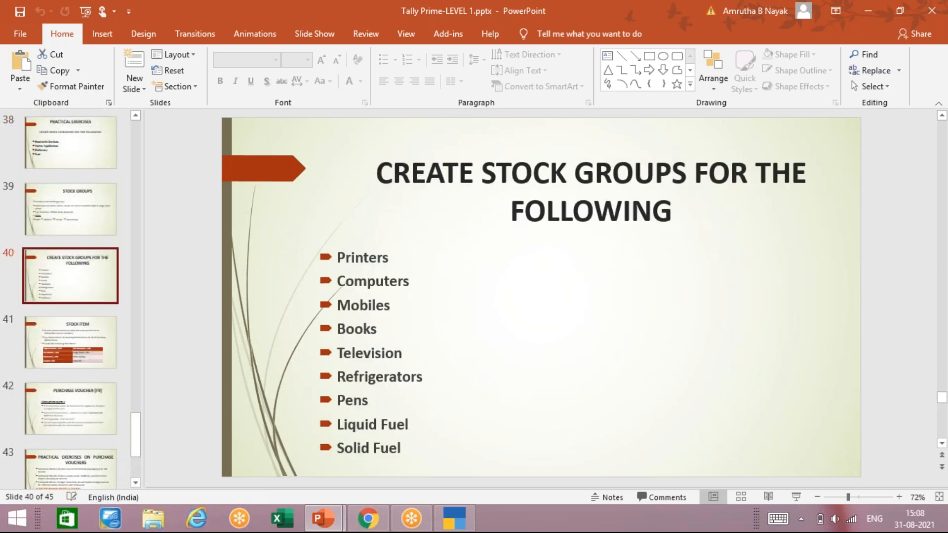
key(Down)
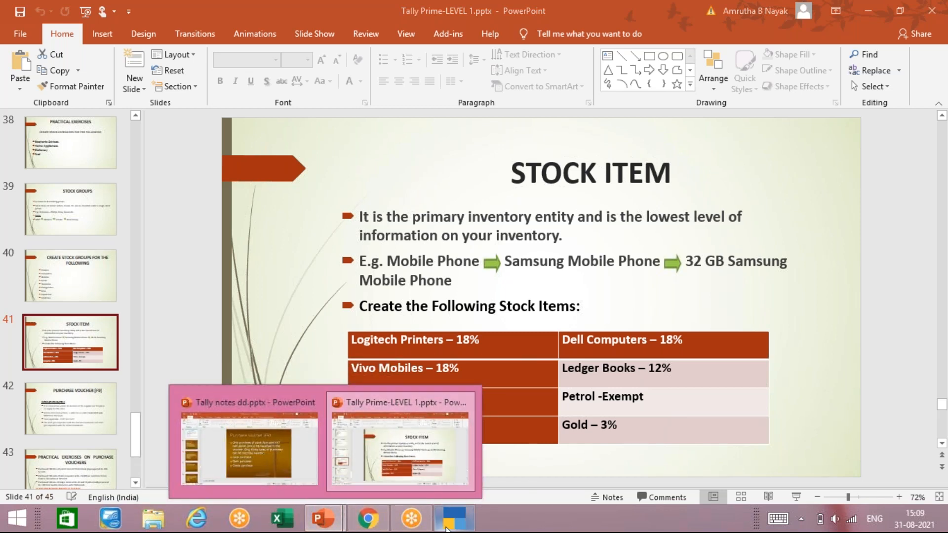
click(415, 521)
mouse_move(416, 522)
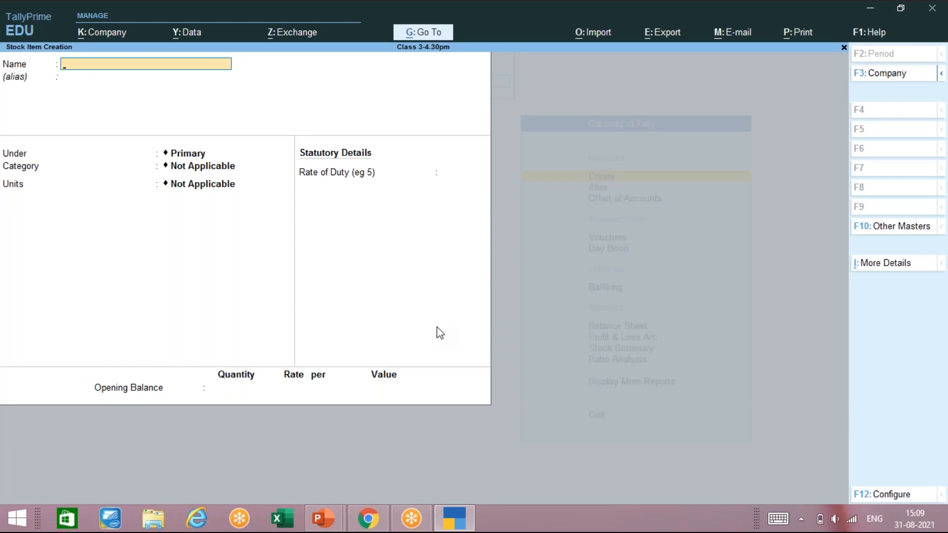
Step: Name the new stock item Fair Pen, leaving the alias blank
text(Fair Pen)
key(Return)
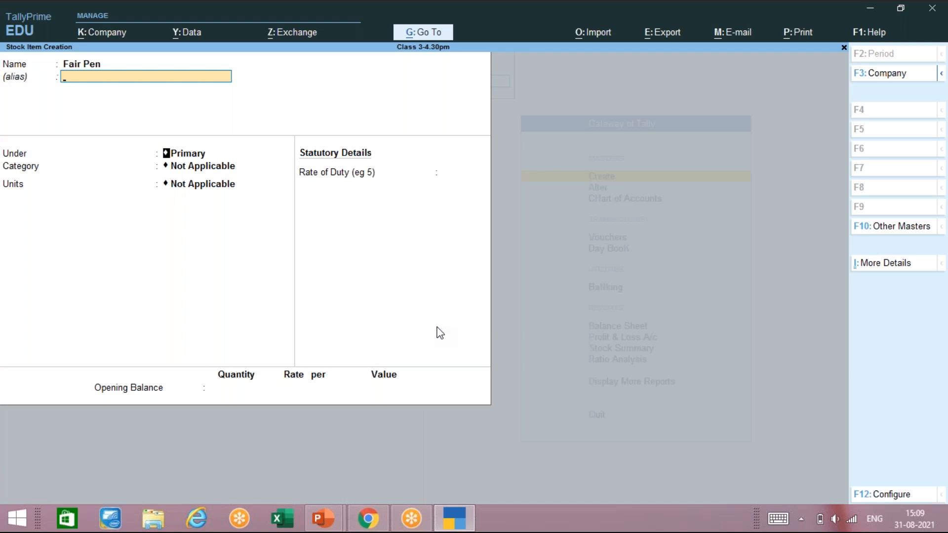
key(Return)
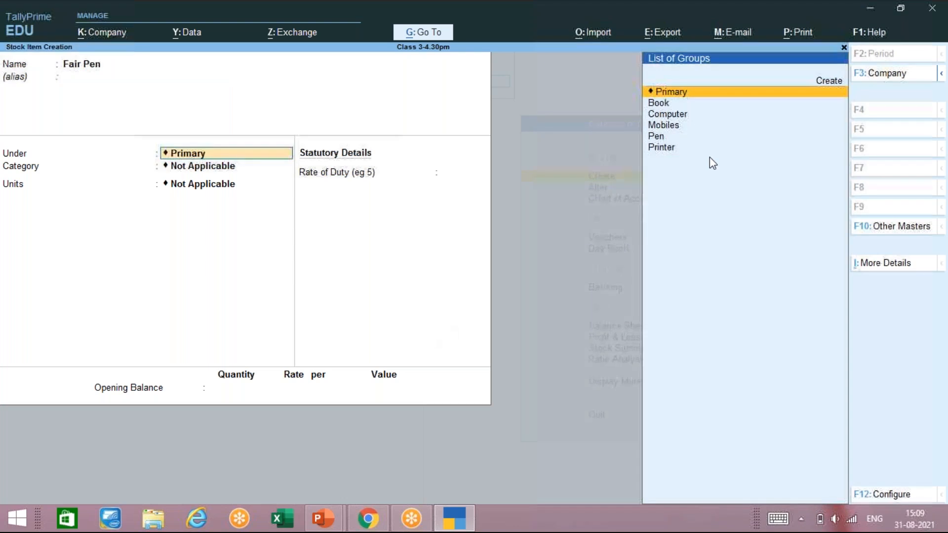
Step: Place Fair Pen under the Pen stock group
key(ctrl)
click(877, 26)
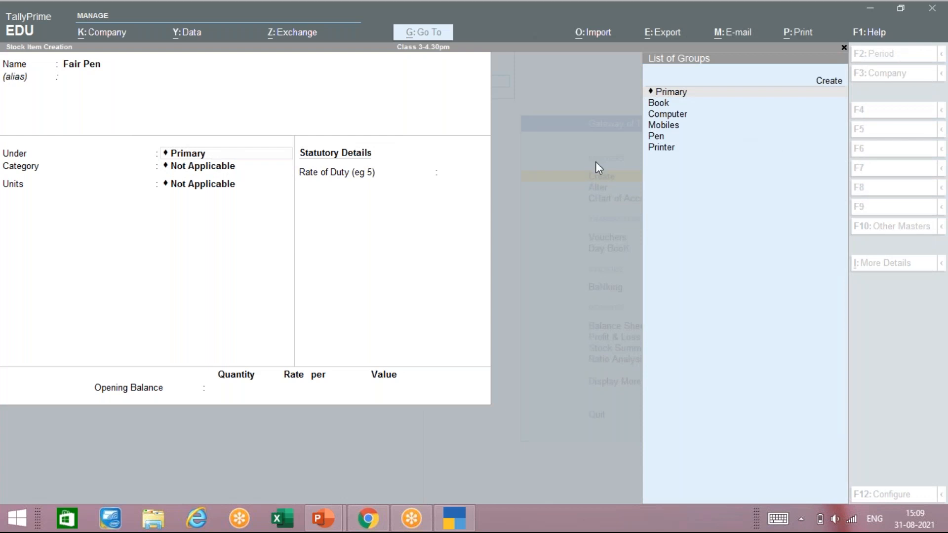
click(228, 154)
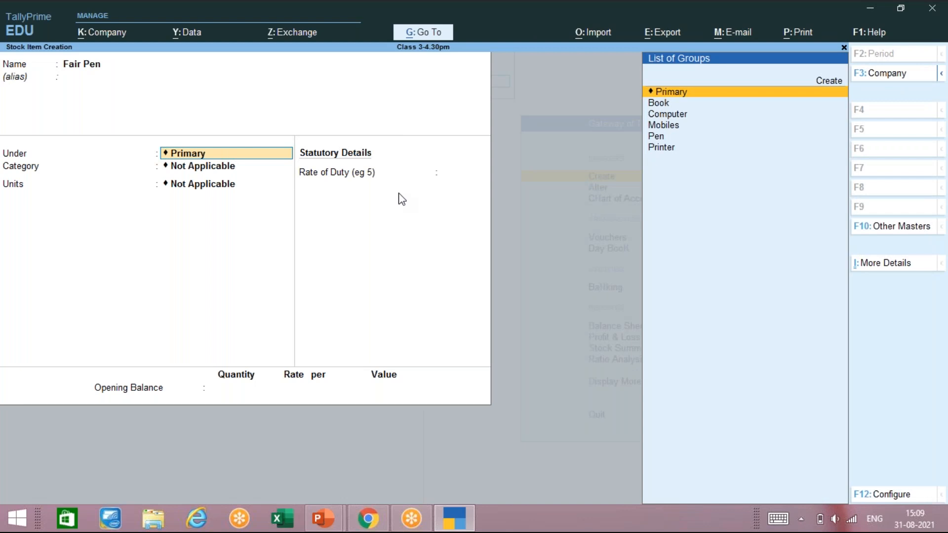
key(Down)
key(Down)
key(Down)
key(Down)
key(Return)
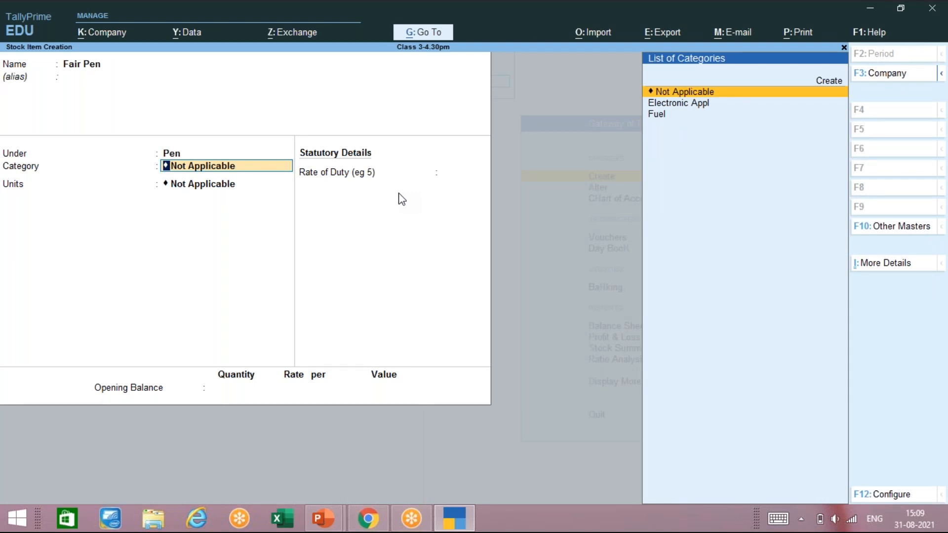
key(alt)
Step: Create the Statnry stock category under Primary and assign it to Fair Pen
key(alt+c)
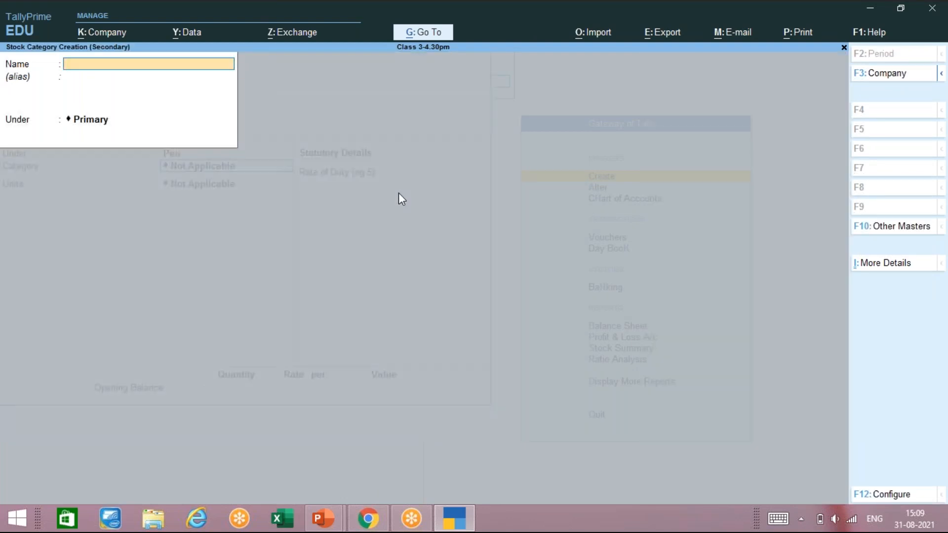
text(Statnry)
key(Return)
key(Return)
key(Return)
key(Return)
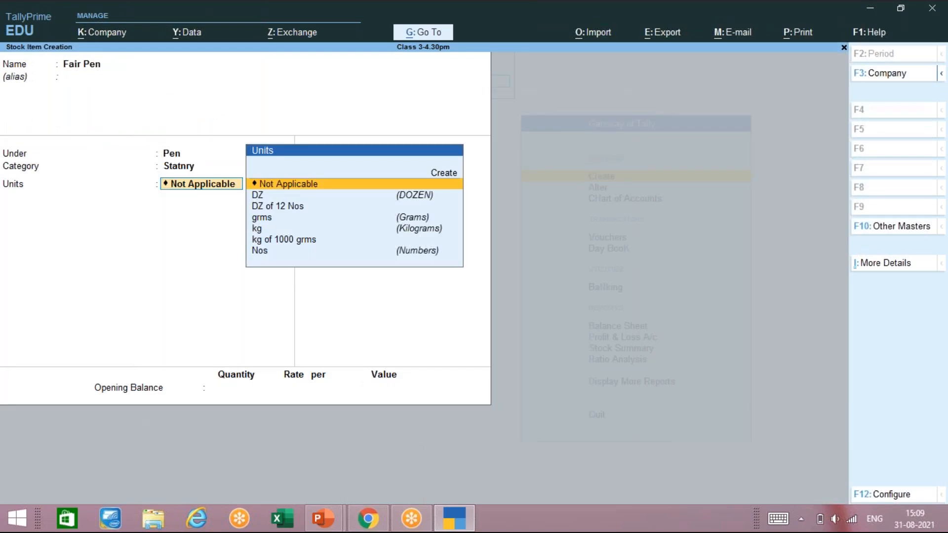
Step: Give Fair Pen unit Nos and rate of duty 0, then save the item
key(Down)
key(Down)
key(Down)
key(Down)
key(Down)
key(Down)
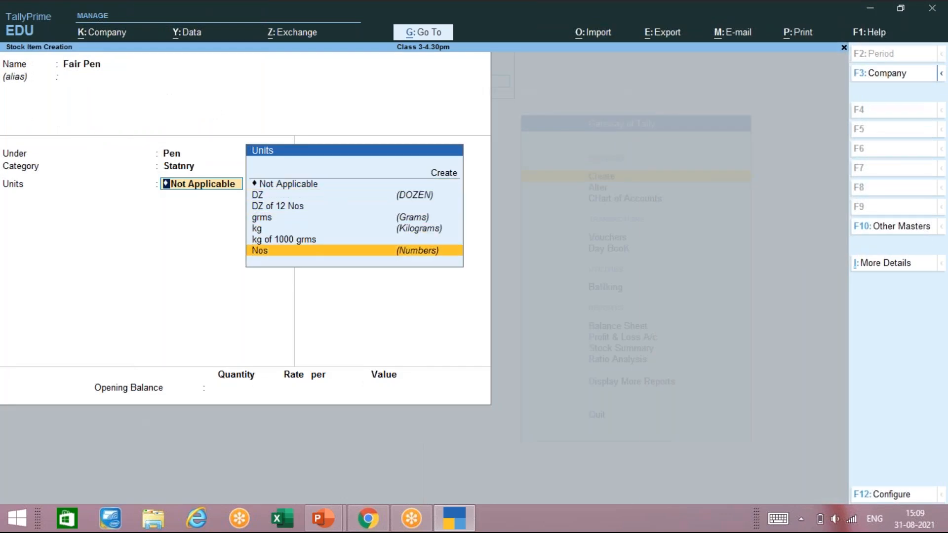
key(Return)
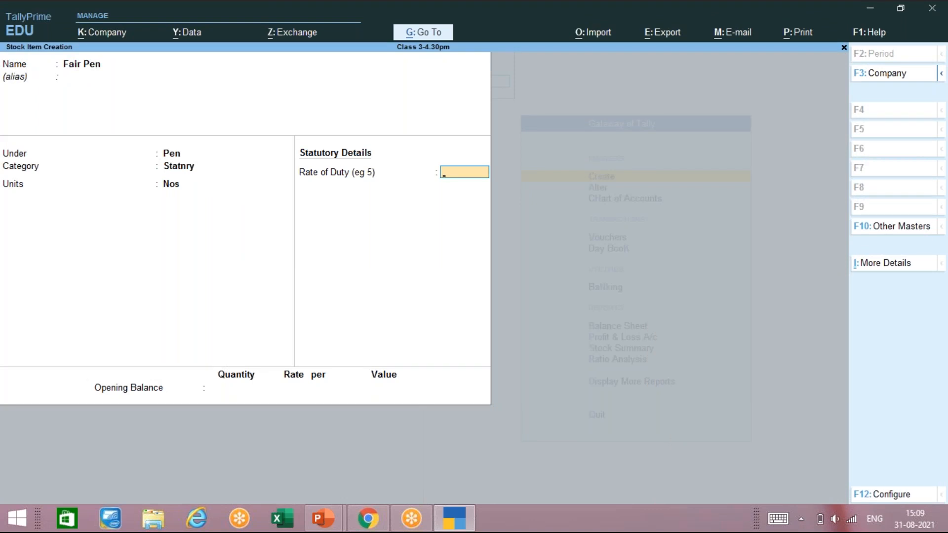
key(Return)
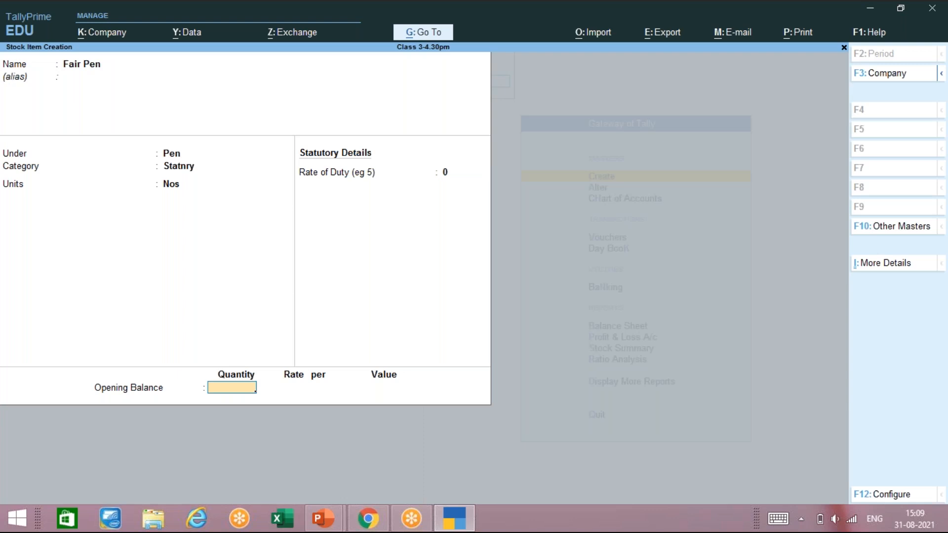
key(Return)
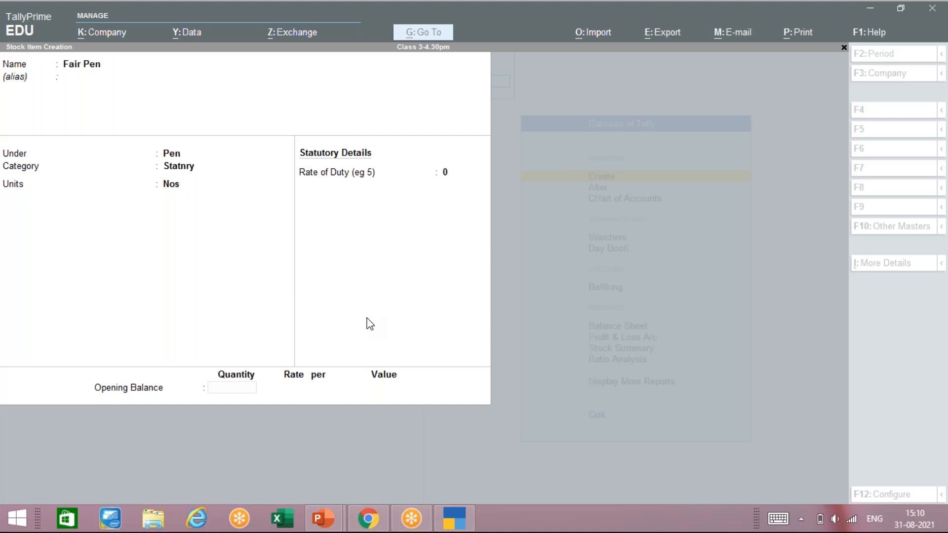
click(312, 275)
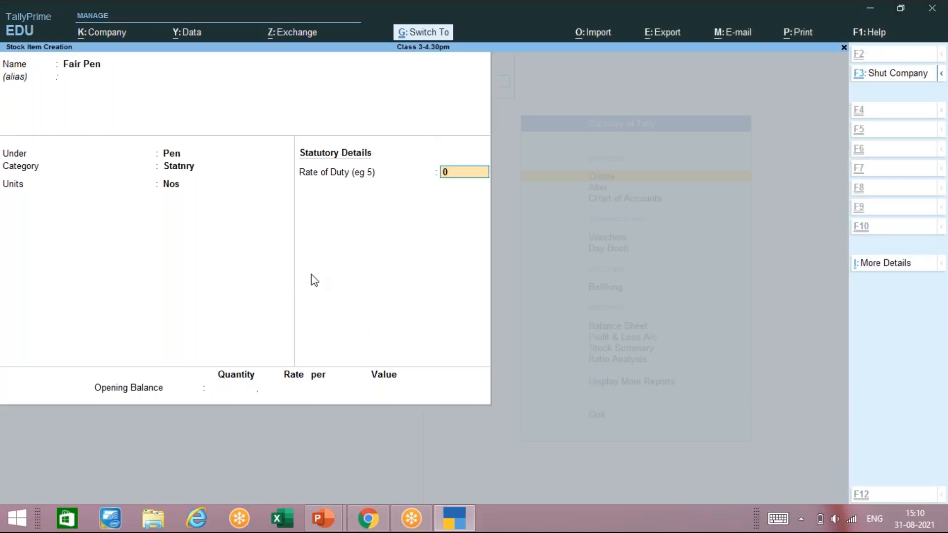
key(ctrl+a)
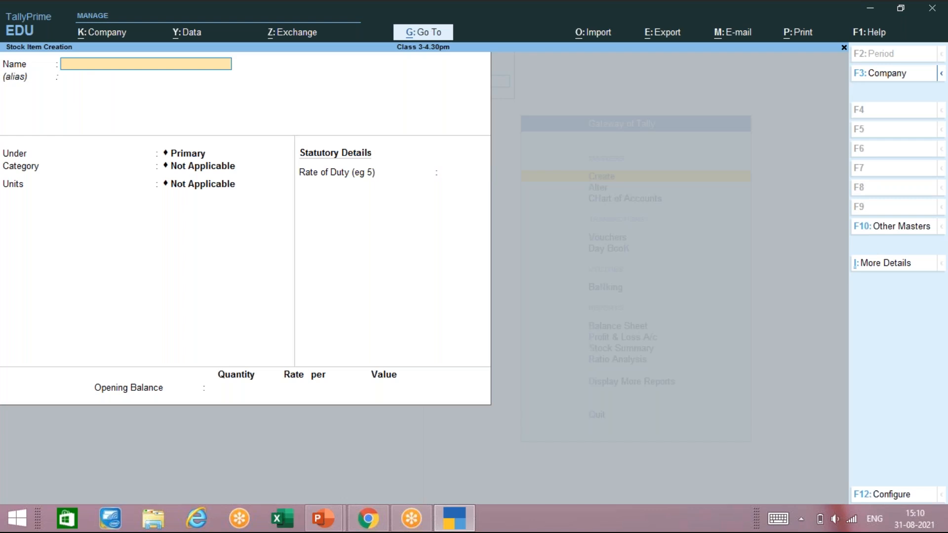
Step: Name the new item Cannon Printer and place it under the Printer group
text(Cannon Printer)
key(Return)
key(Return)
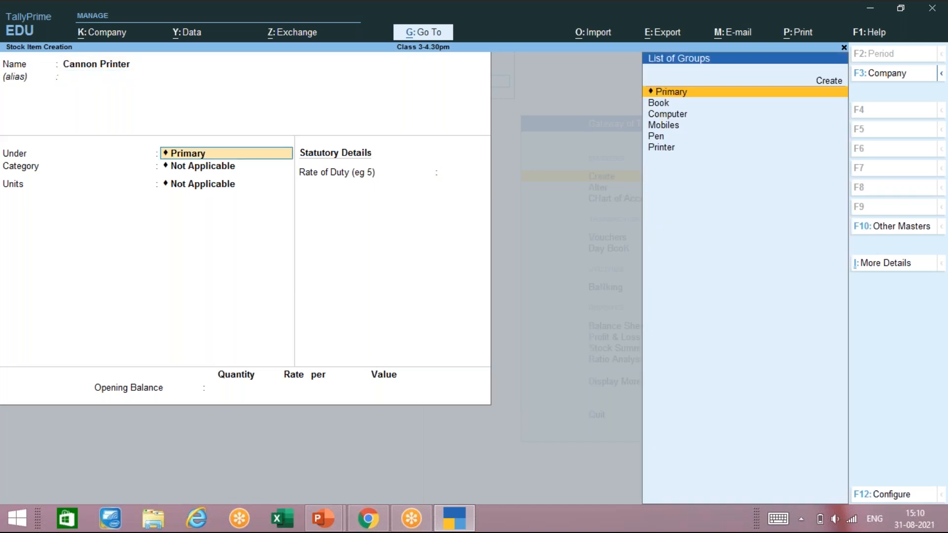
key(Down)
key(Down)
key(Down)
key(Down)
key(Down)
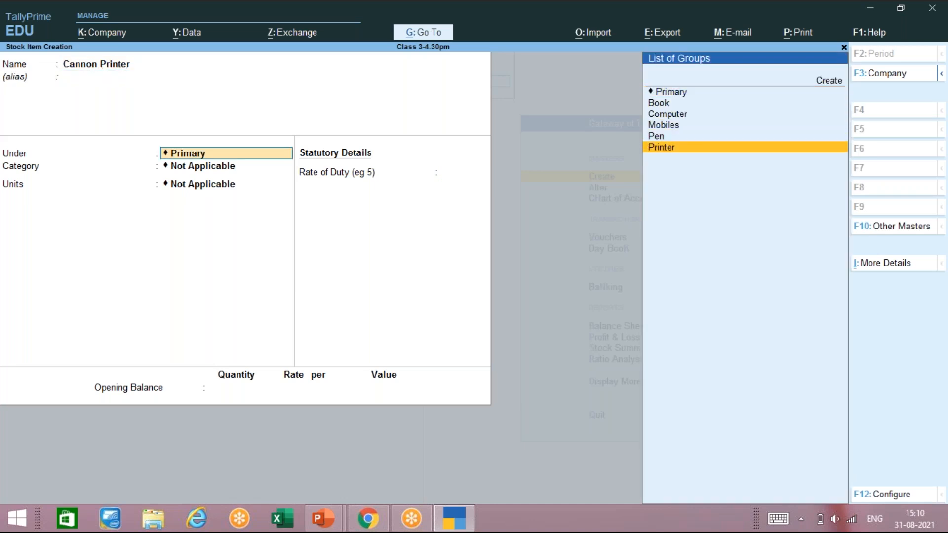
key(Return)
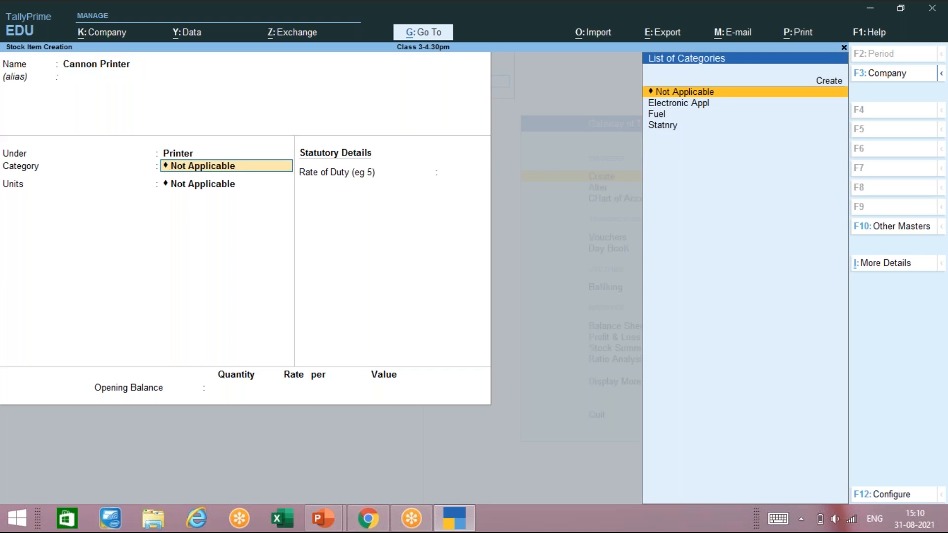
Step: Assign Cannon Printer the Electronic Appl category and the Nos unit
key(Down)
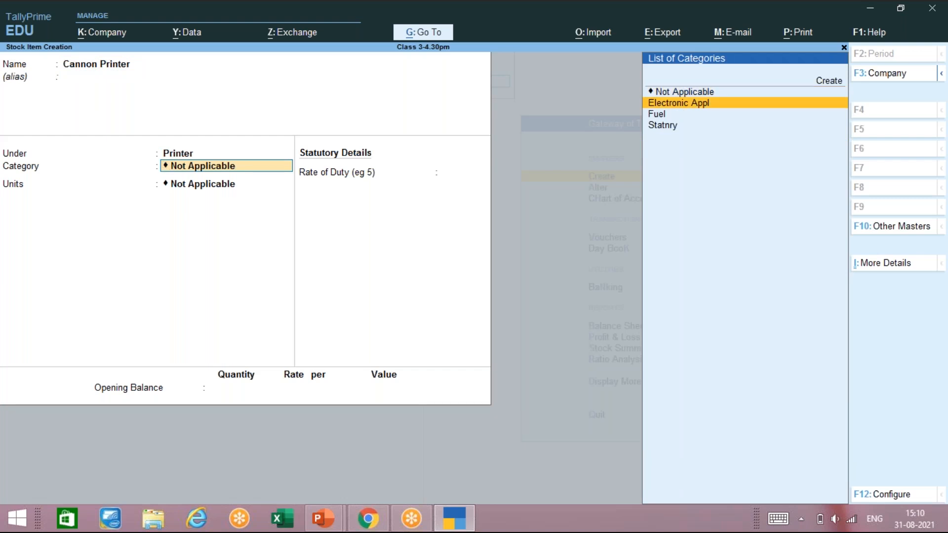
key(Return)
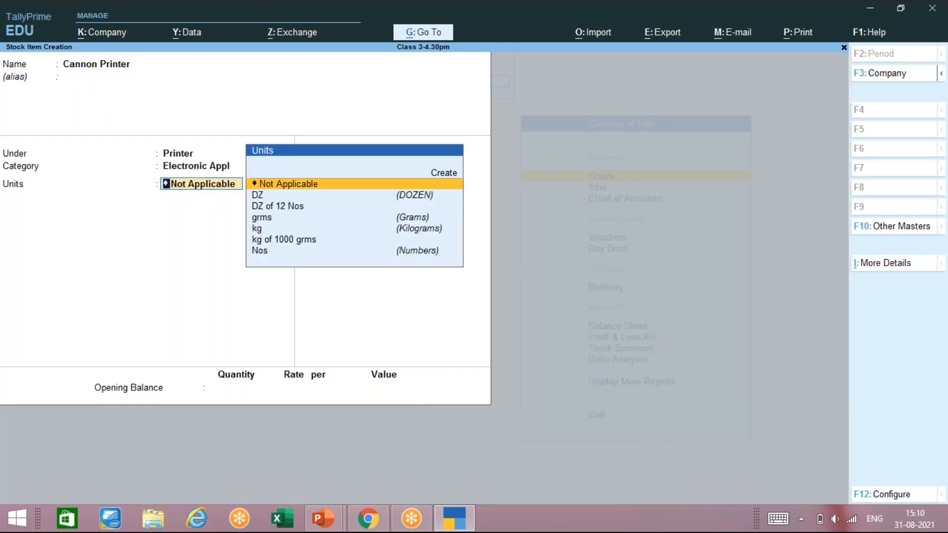
key(Down)
key(Down)
key(Down)
key(Down)
key(Down)
key(Down)
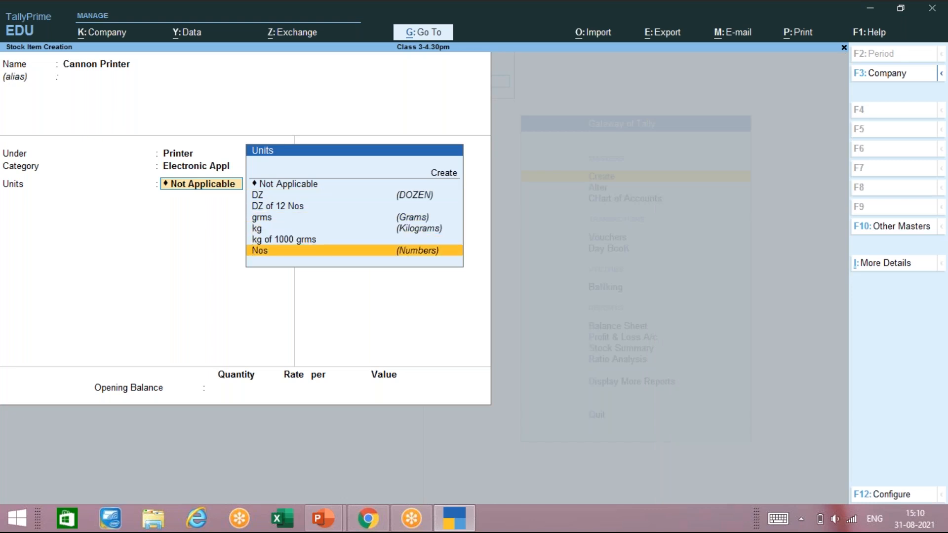
key(Return)
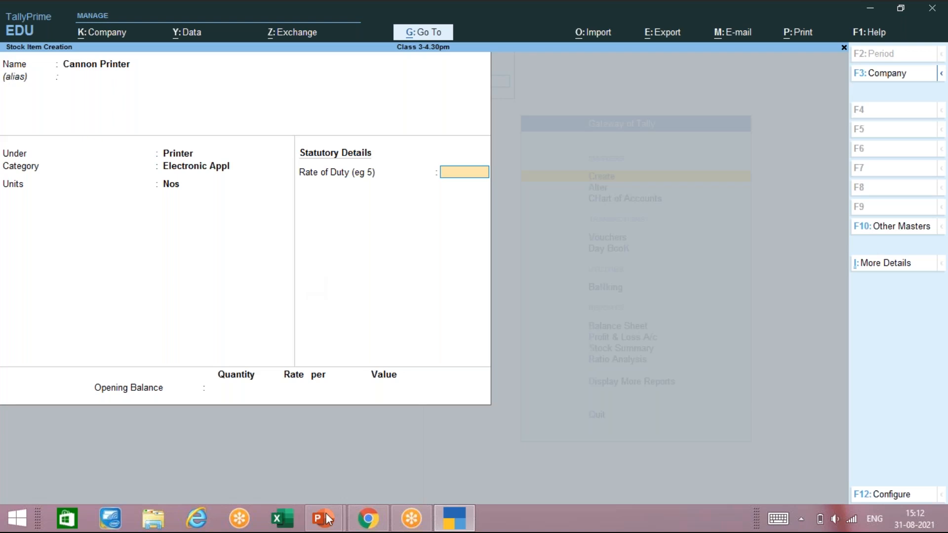
Step: Switch to the Tally Prime-LEVEL 1 deck and go back to the stock groups slide
mouse_move(324, 518)
click(408, 447)
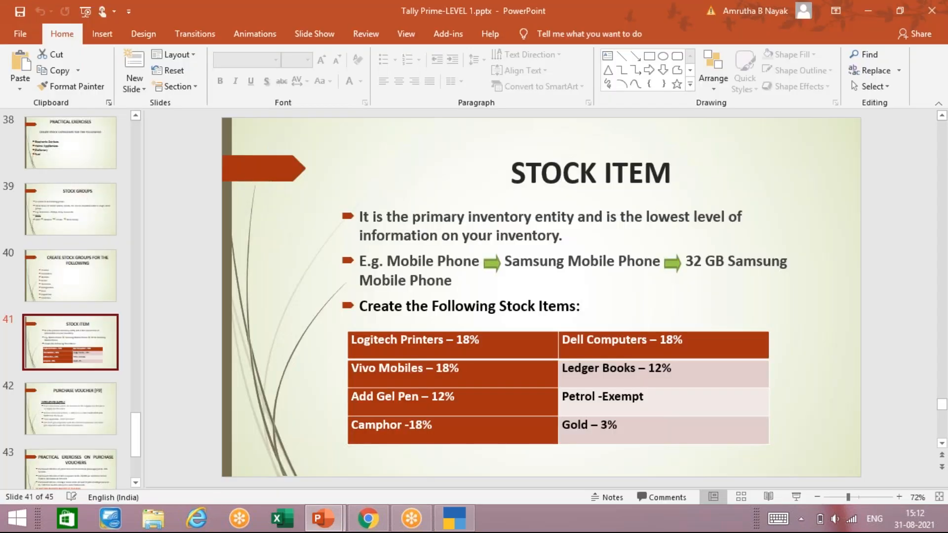
key(Up)
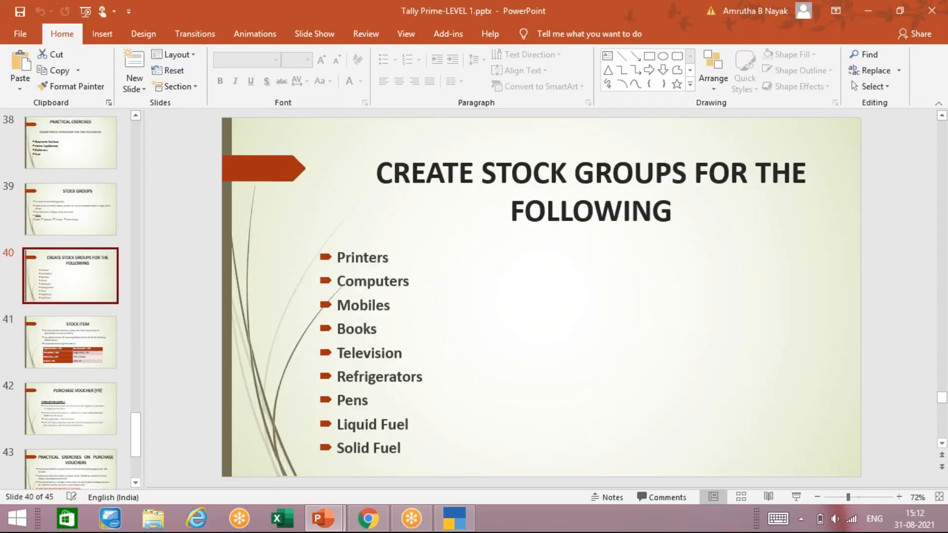
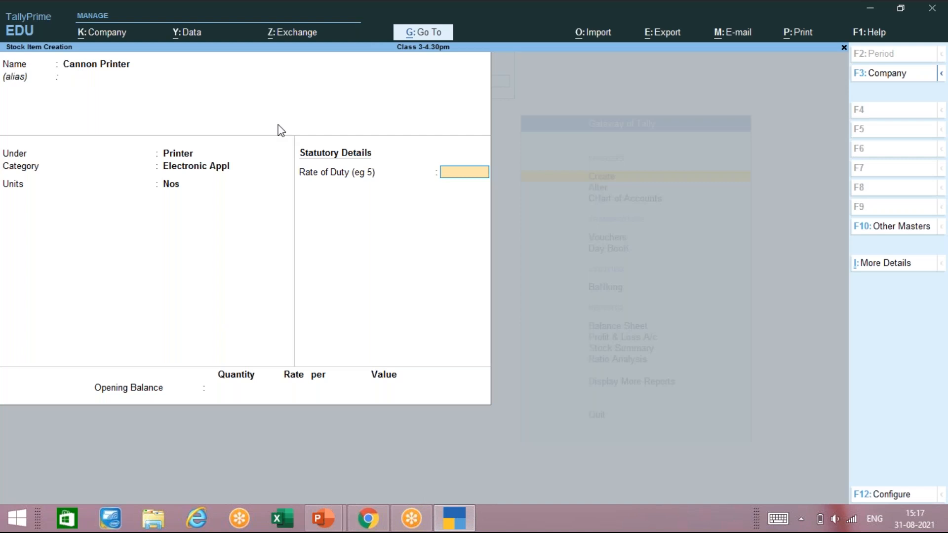
Step: Leave Cannon Printer's rate of duty at 0 to reach the Accept prompt
key(Return)
key(Return)
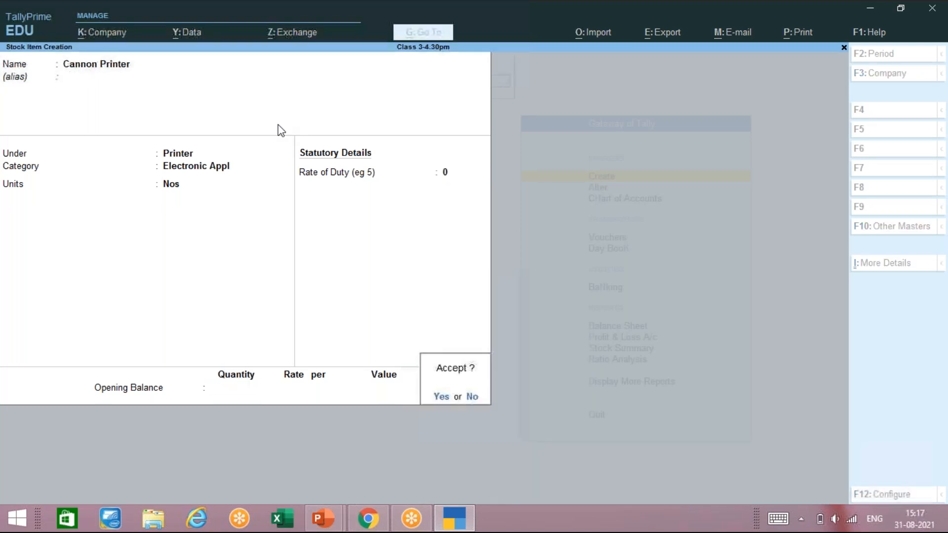
Step: Save the Cannon Printer stock item and exit Stock Item Creation to the Gateway of Tally
key(y)
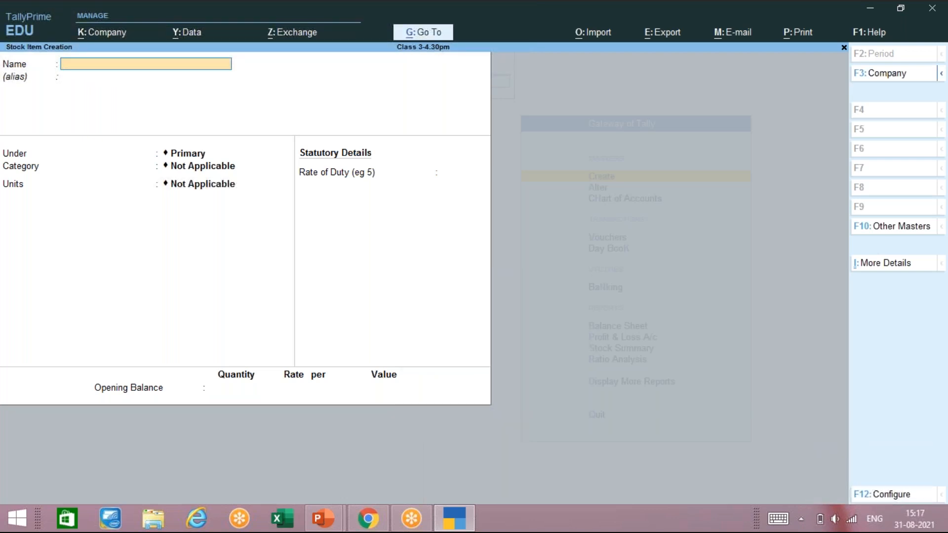
key(Escape)
key(y)
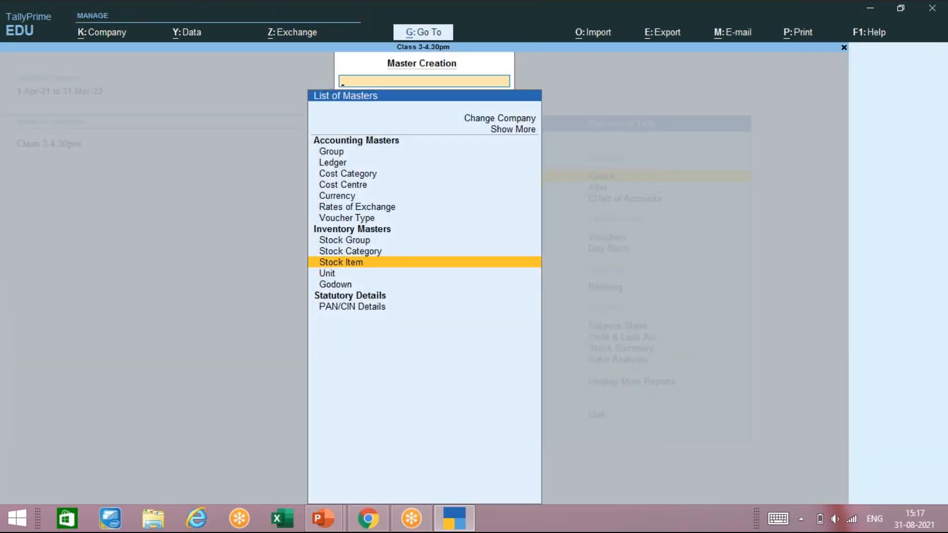
key(Escape)
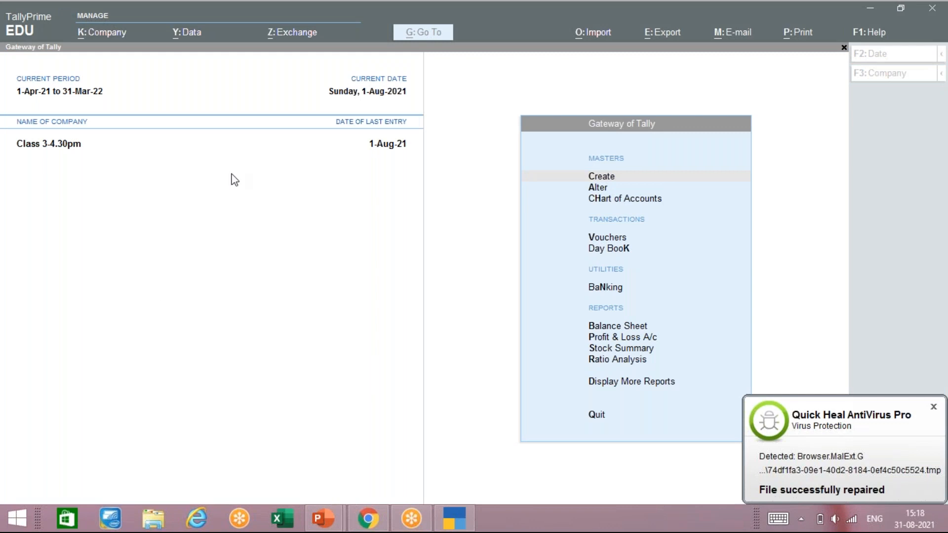
Step: Open Vouchers from the Gateway of Tally, bringing up a new Payment voucher No. 4
click(359, 202)
key(Down)
key(Down)
key(Down)
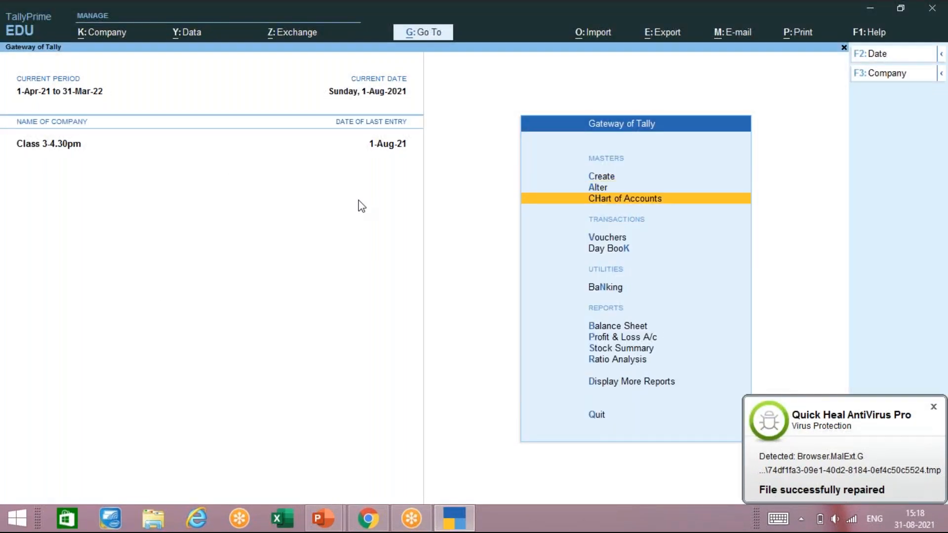
key(Return)
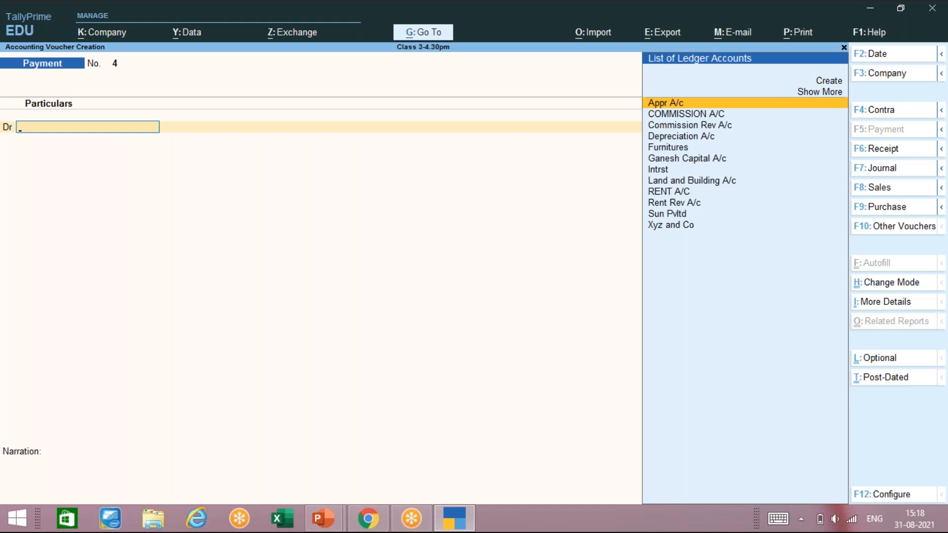
Step: Switch to Purchase, browse earlier Journal vouchers, then return to a new Purchase voucher
key(F9)
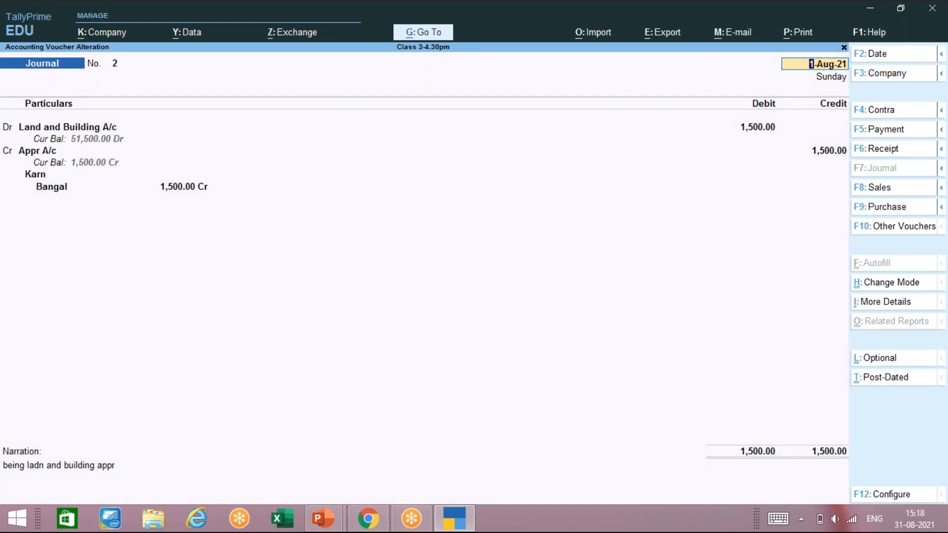
key(ctrl+a)
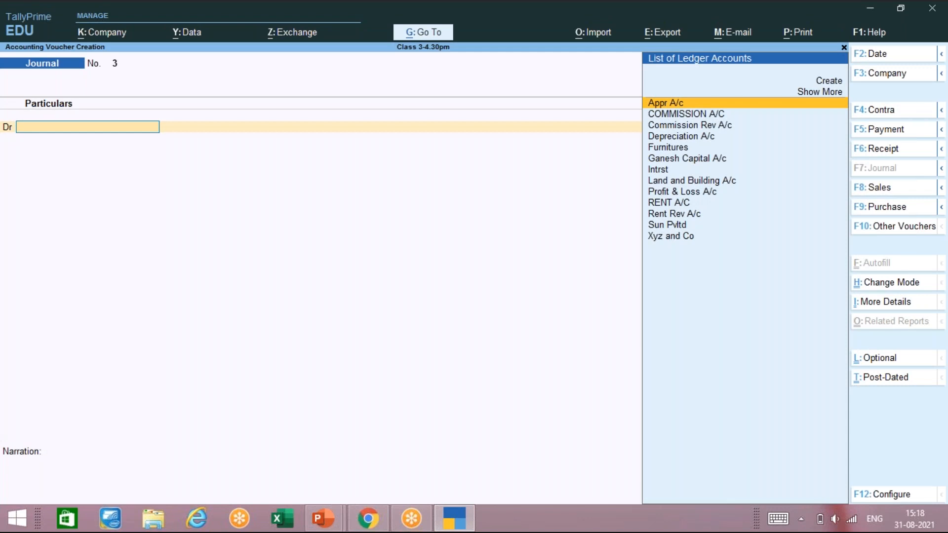
key(Page_Up)
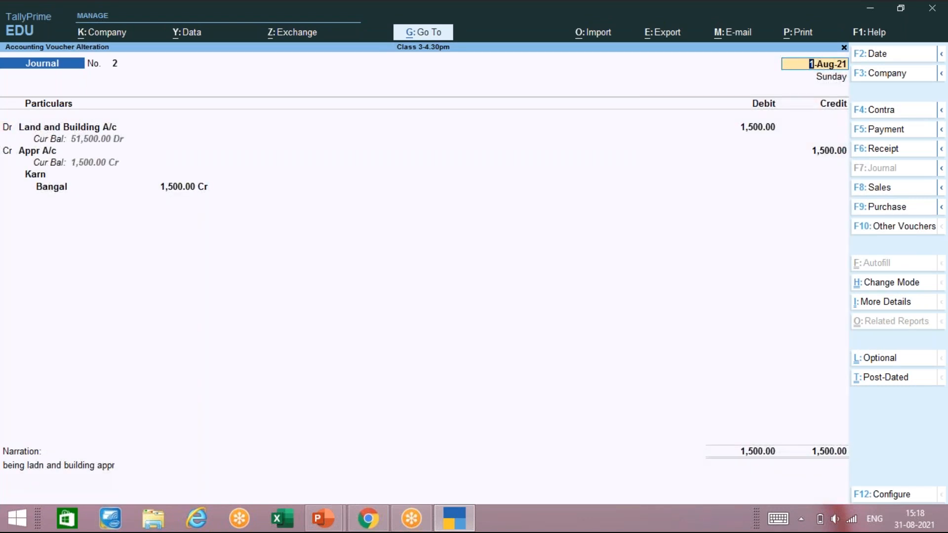
key(Page_Up)
key(Page_Up)
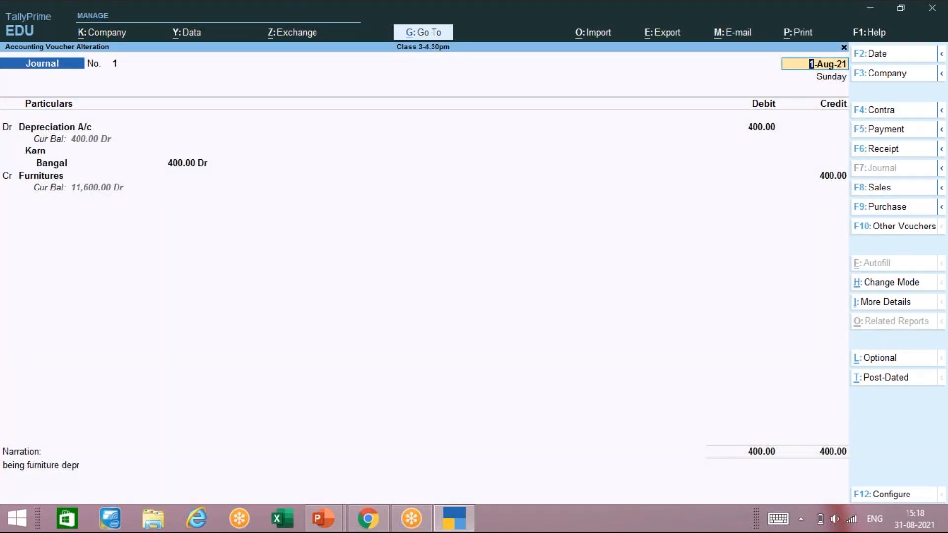
key(Page_Down)
key(Page_Down)
key(Page_Down)
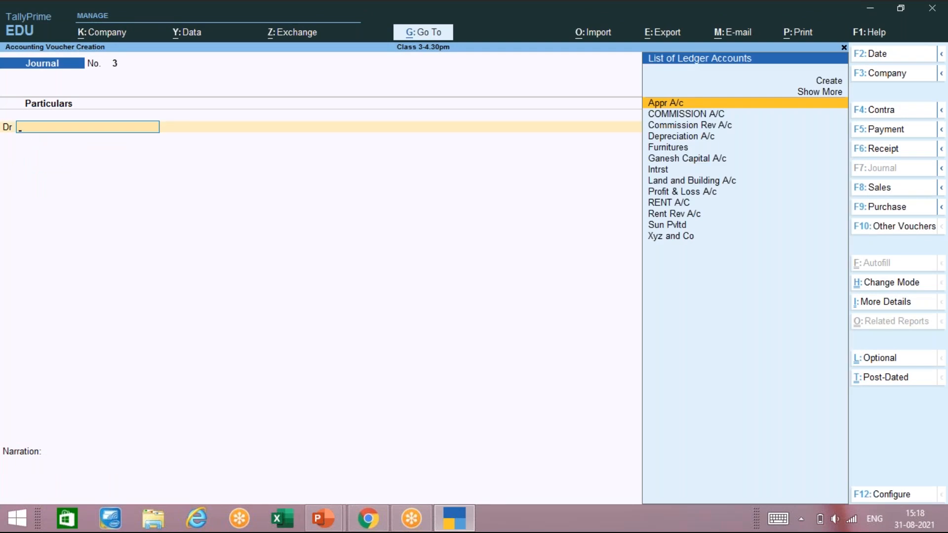
key(F9)
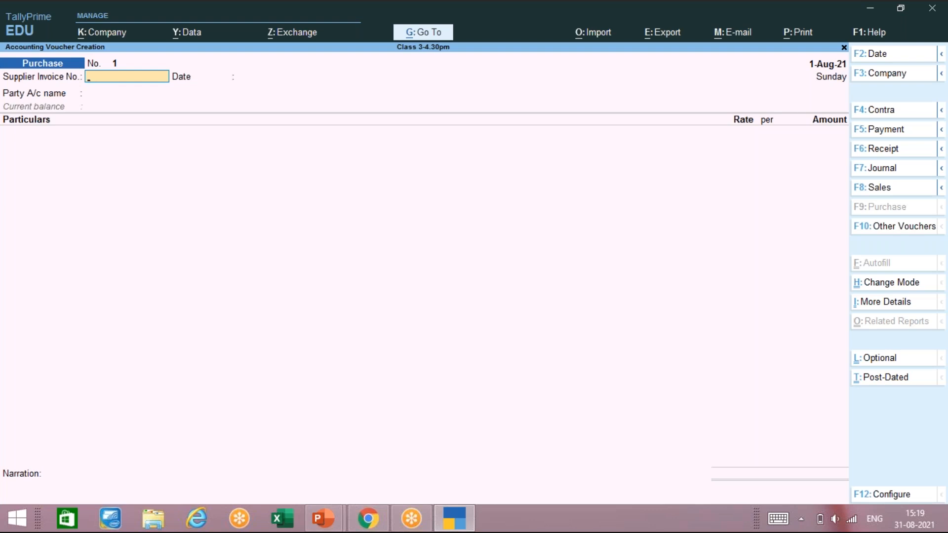
Step: Enter supplier invoice 238/21 dated 2-Apr-21 and select Sun Pvltd as the party
text(238/21)
key(Return)
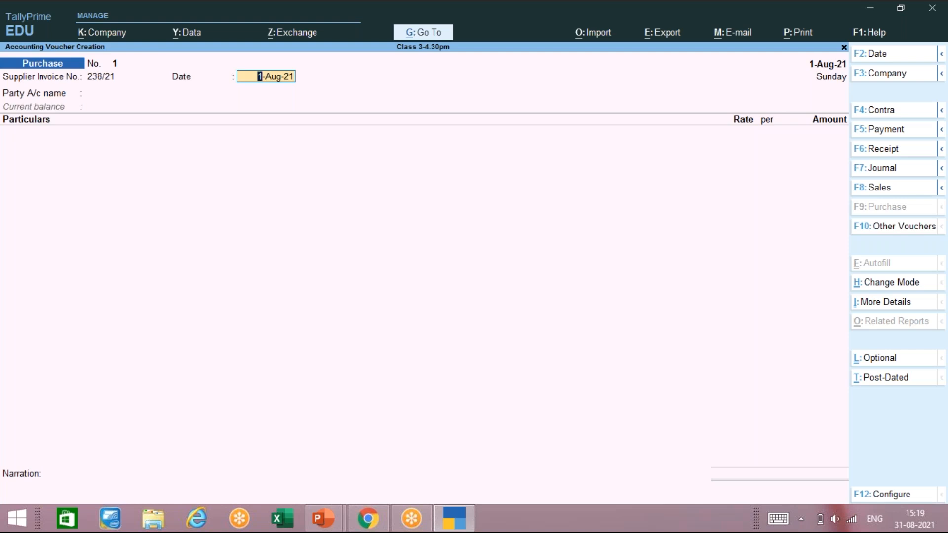
text(2-4)
key(Return)
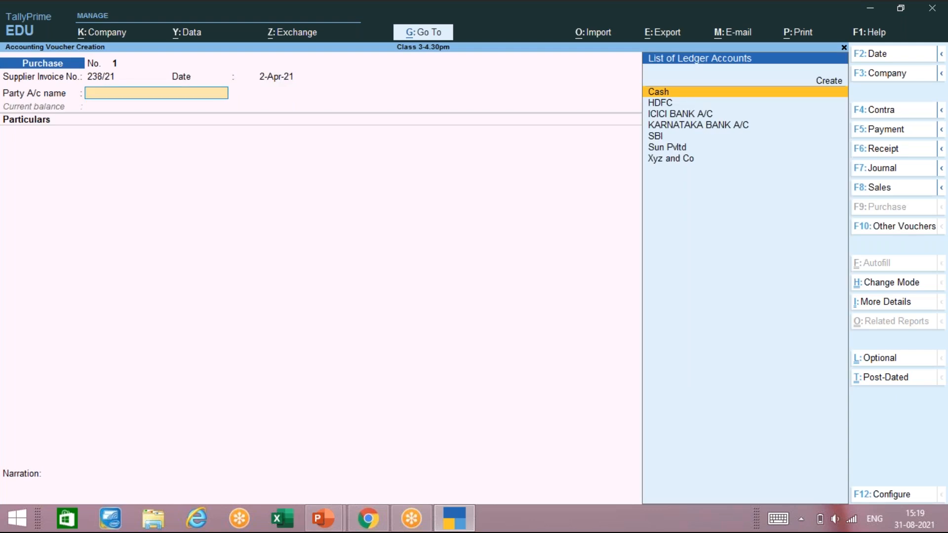
key(Down)
key(Down)
key(Down)
key(Down)
key(Down)
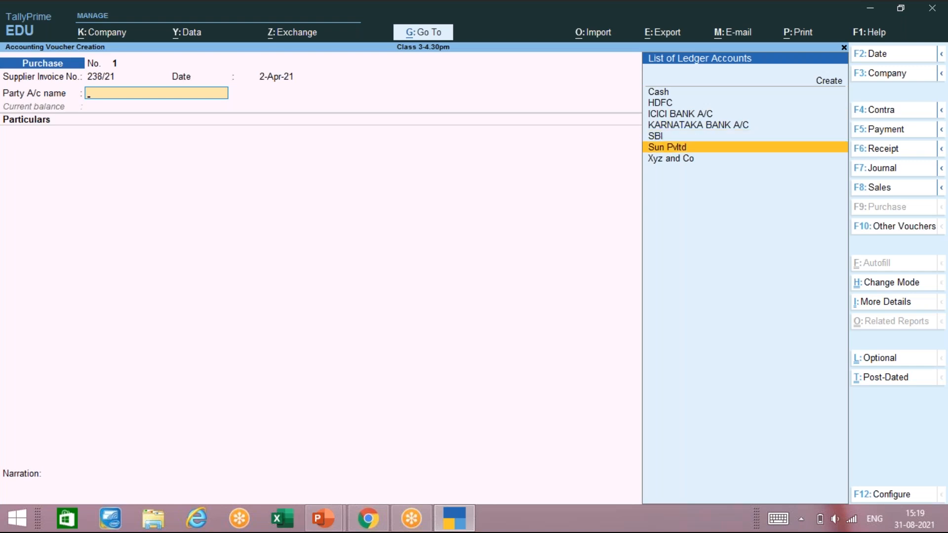
key(Return)
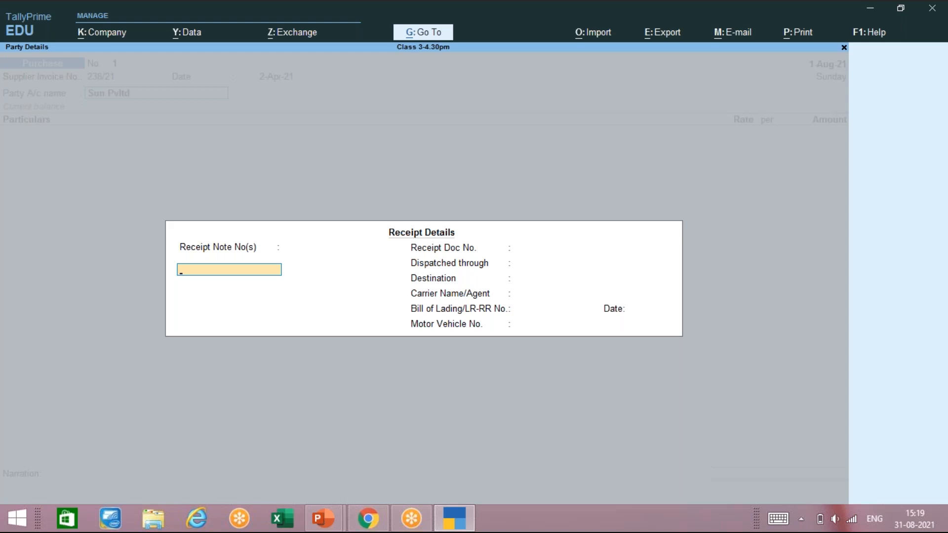
key(Escape)
Step: Review the Sun Pvltd party ledger details and close them without changes
key(BackSpace)
key(Return)
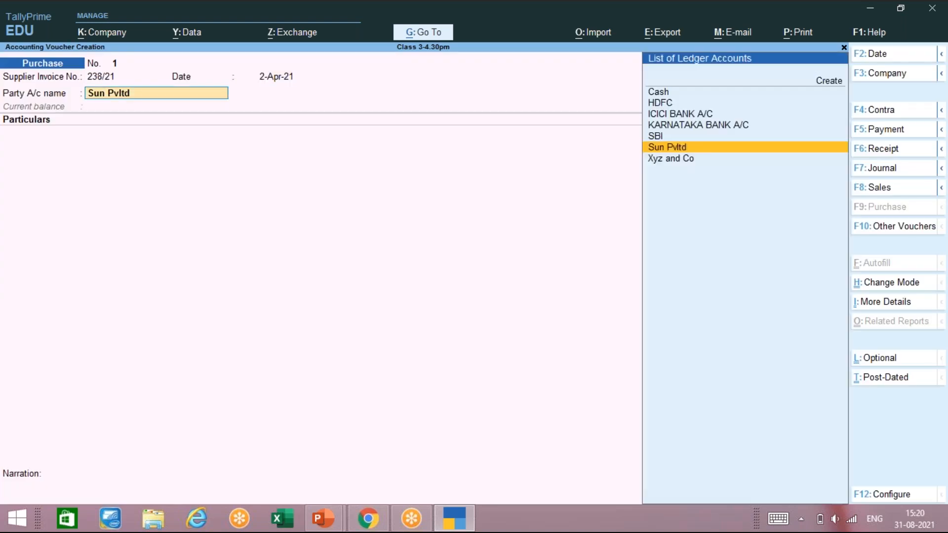
key(ctrl)
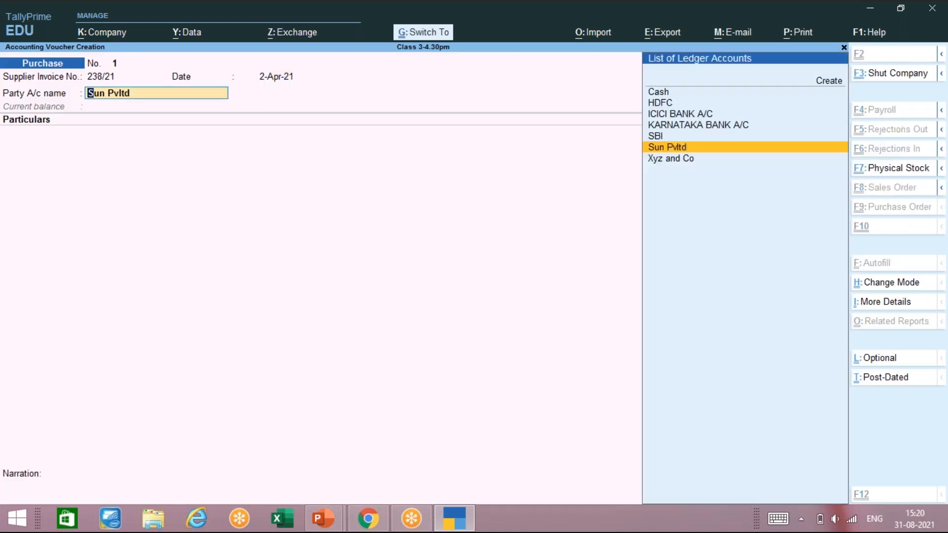
key(ctrl+Return)
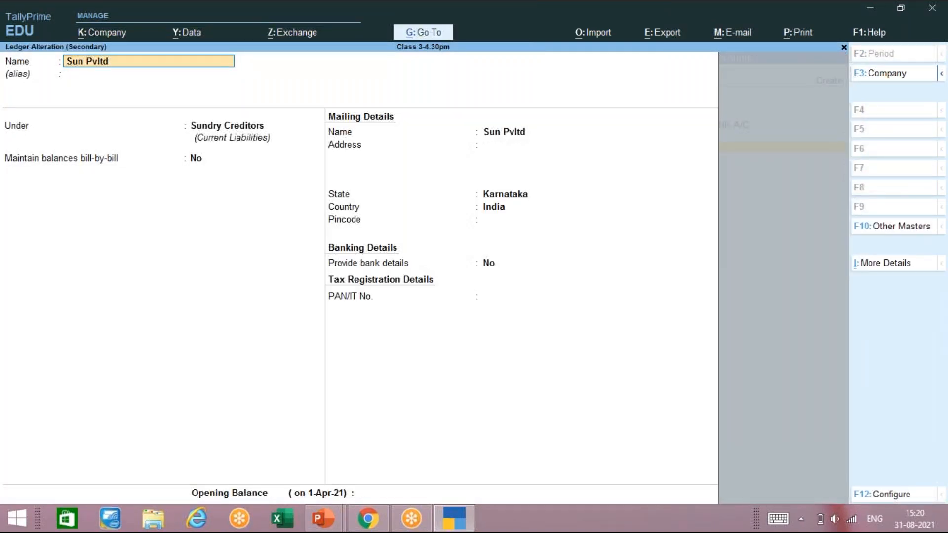
key(ctrl)
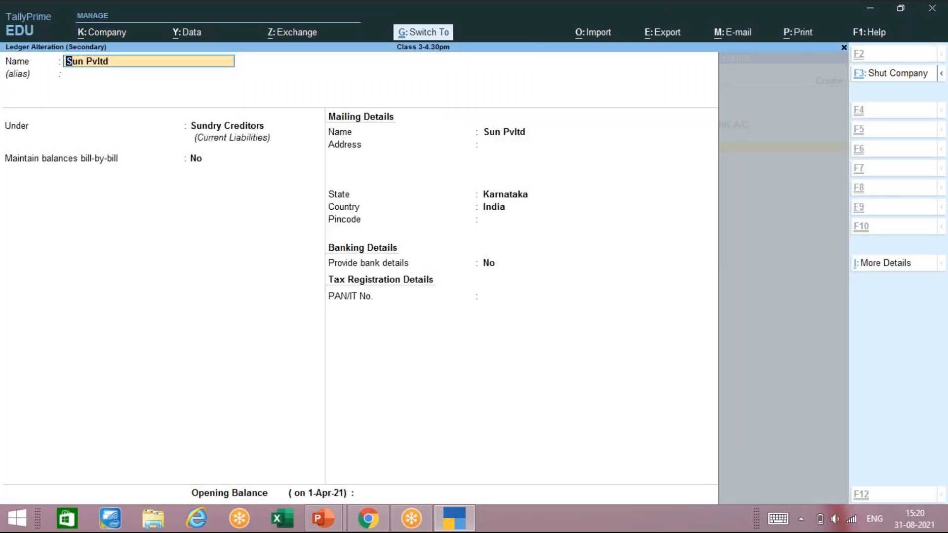
key(ctrl+a)
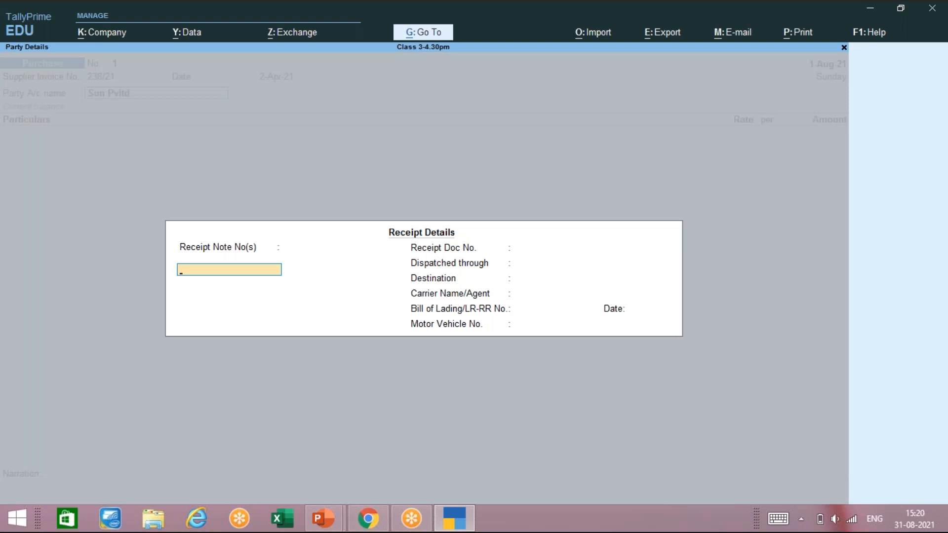
Step: Record receipt note 238-21 dated 2-Apr-21 and skip the remaining receipt details
text(29)
key(BackSpace)
text(38-21)
key(Return)
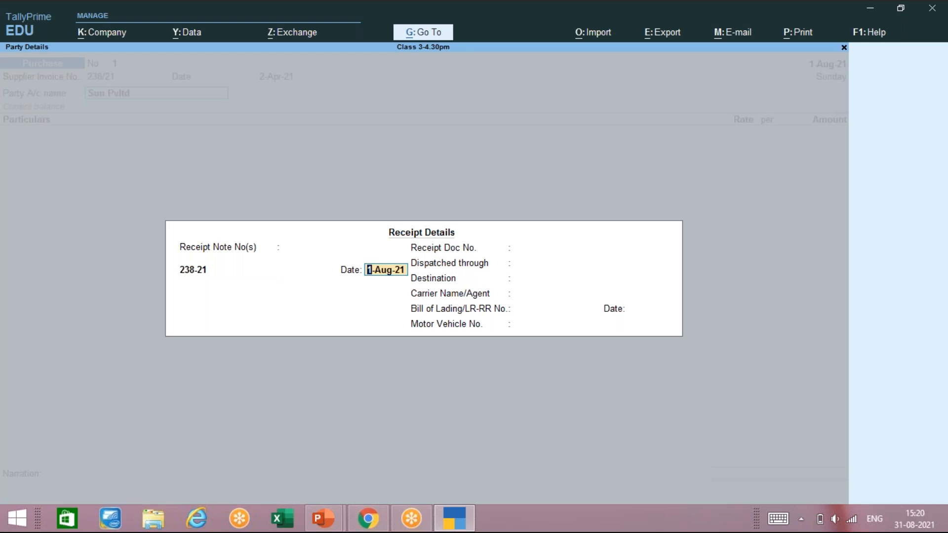
text(2-4)
key(Return)
key(Return)
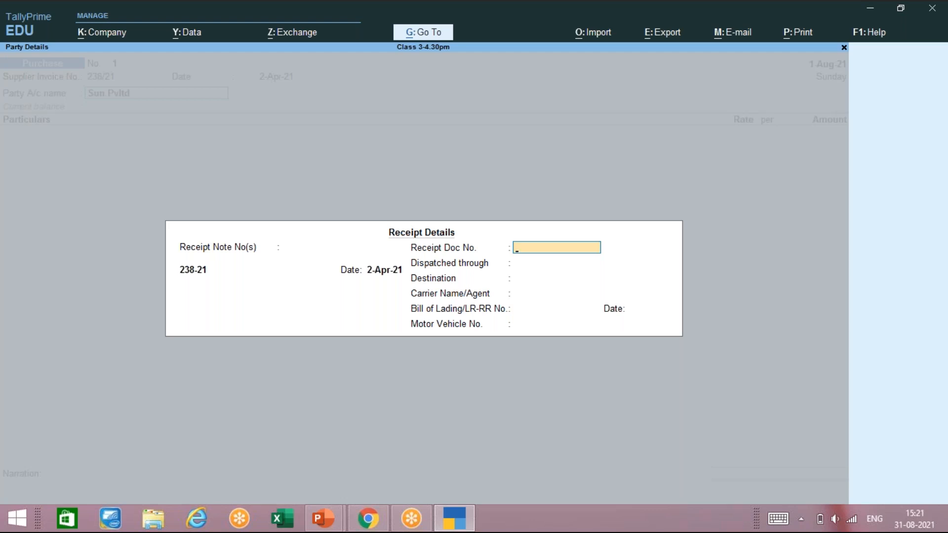
key(Return)
key(Return)
key(Return)
key(Return)
key(Return)
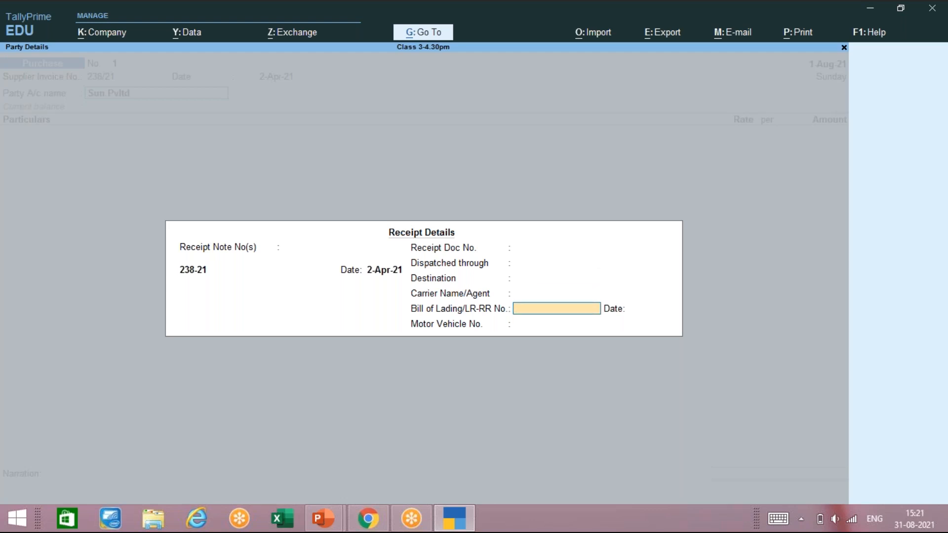
key(Return)
key(Return)
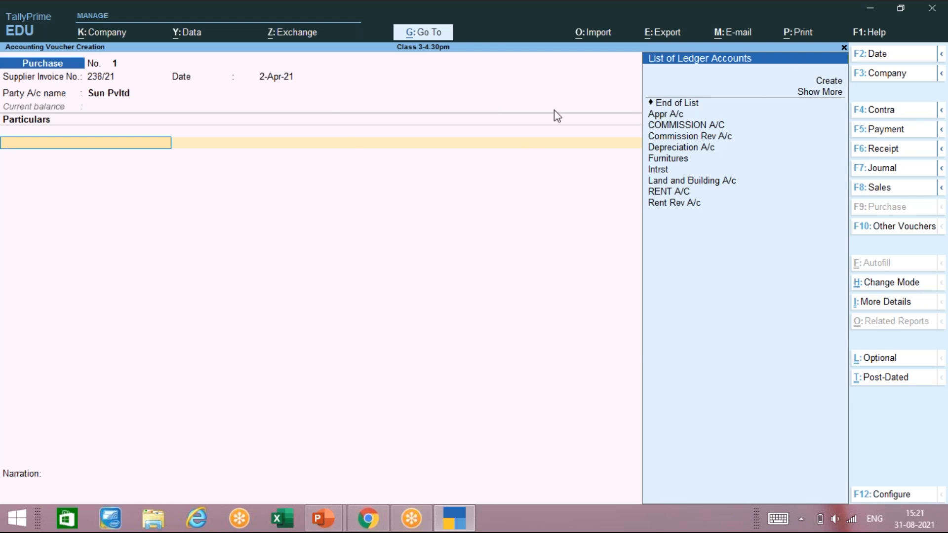
Step: Set Show more configurations to Yes in Voucher Configuration, then close it
key(ctrl)
key(F12)
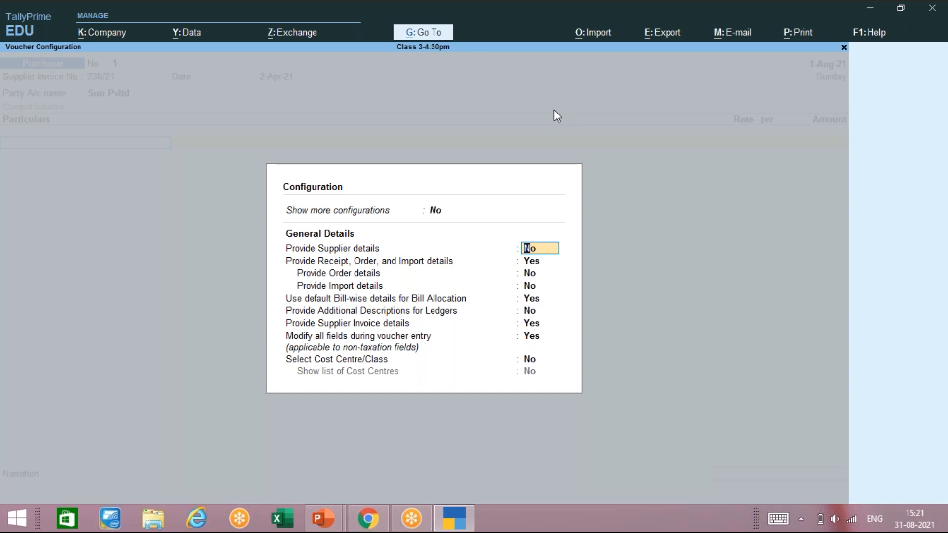
key(Up)
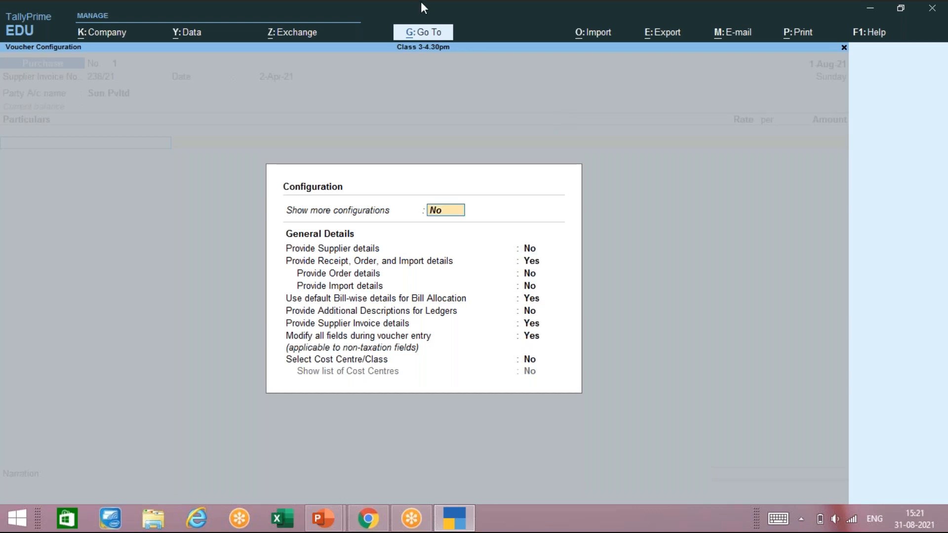
text(yes)
key(Return)
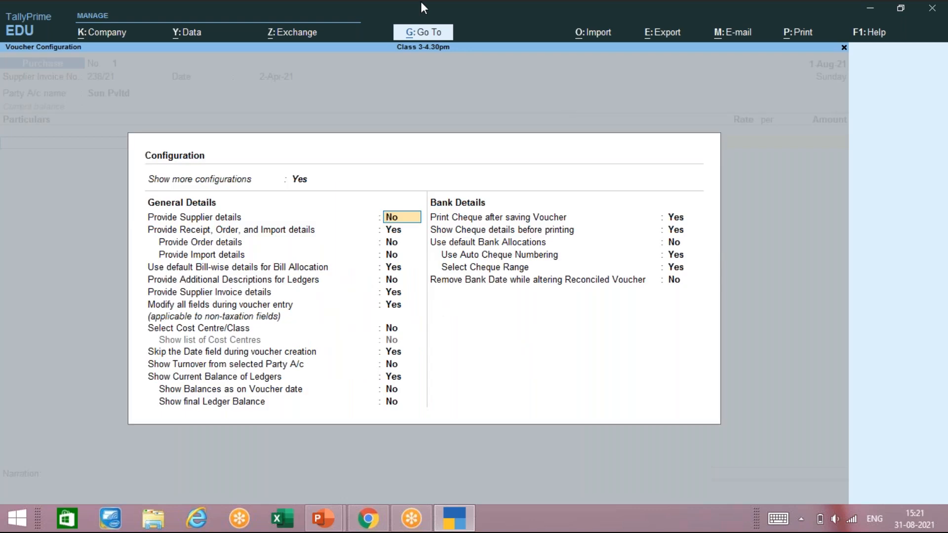
click(201, 325)
key(Escape)
key(Escape)
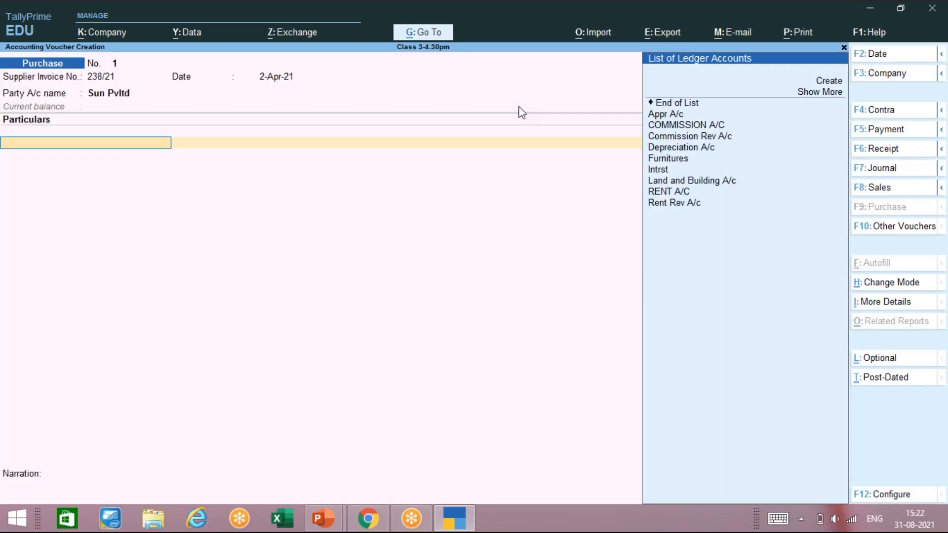
Step: Change the purchase voucher's mode to Item Invoice
click(888, 284)
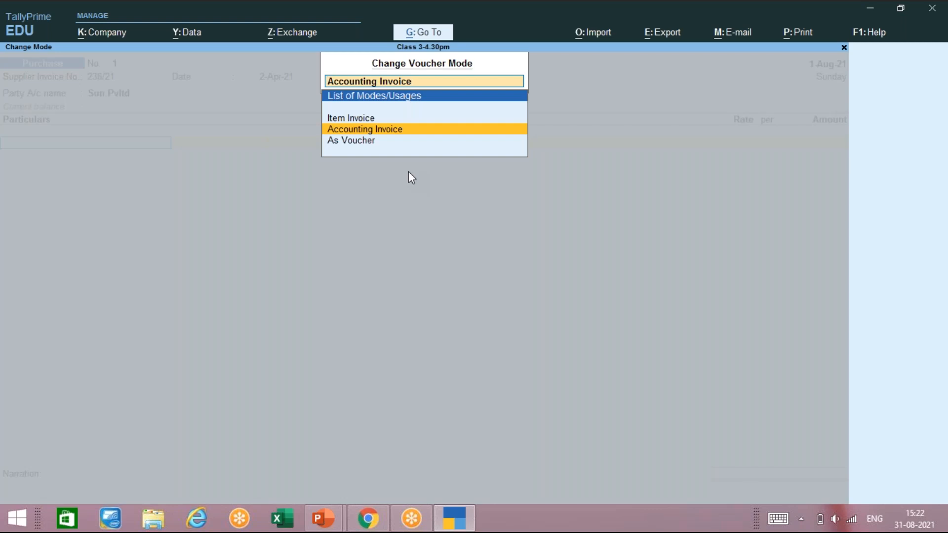
key(Up)
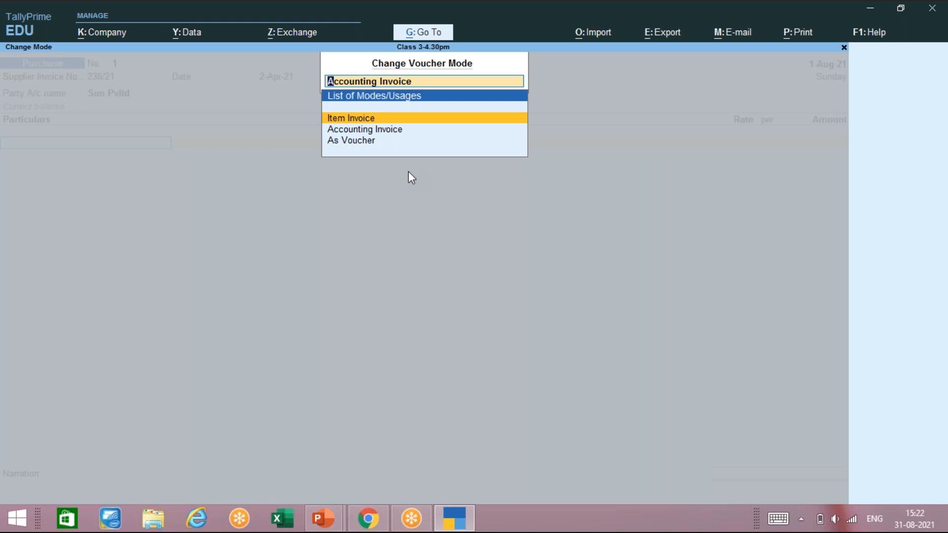
key(Return)
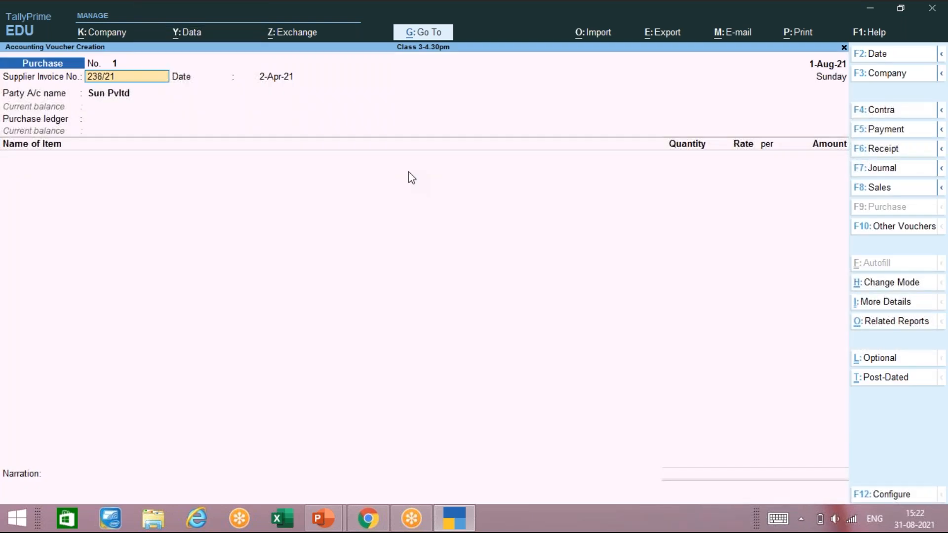
Step: Move past the party, invoice and receipt details to the Purchase ledger field
key(Return)
key(Return)
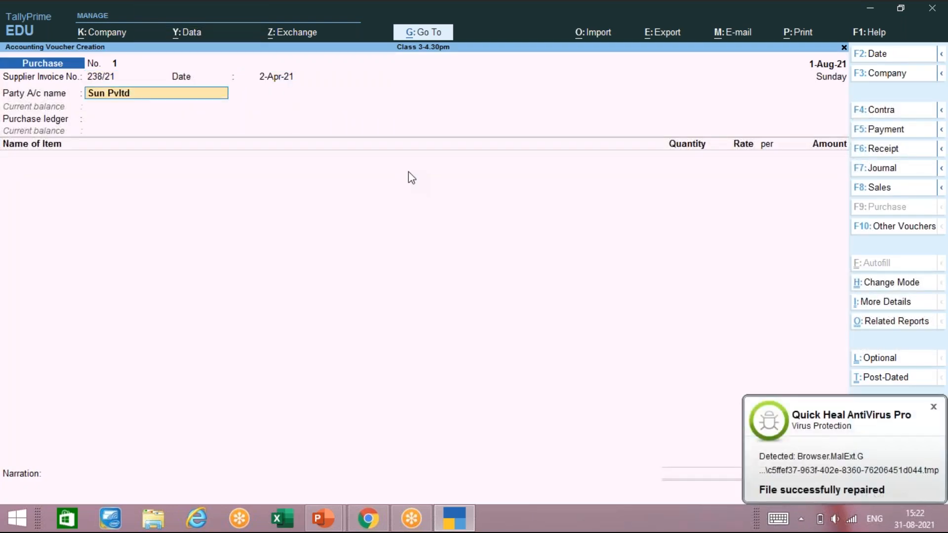
key(Return)
key(Return)
key(Return)
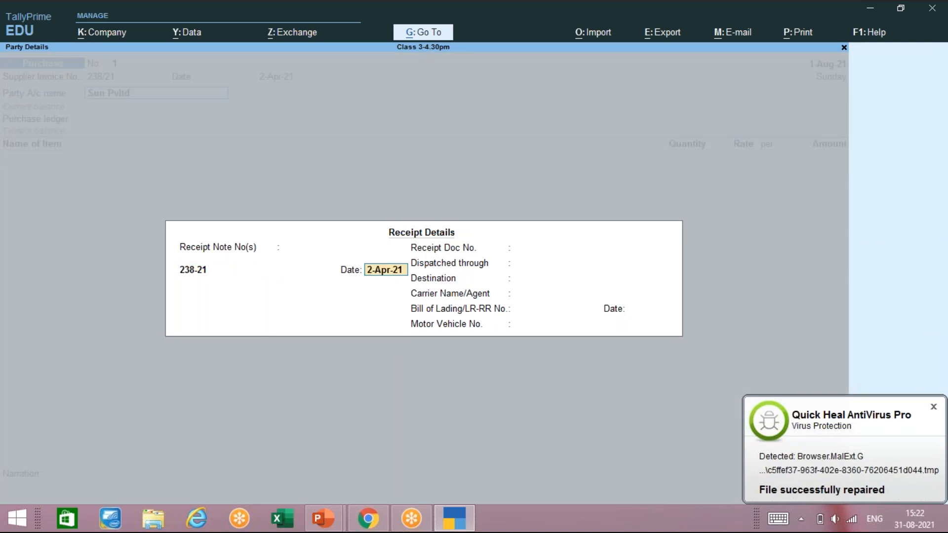
key(Return)
key(Return)
key(Return)
key(Return)
key(Return)
key(Return)
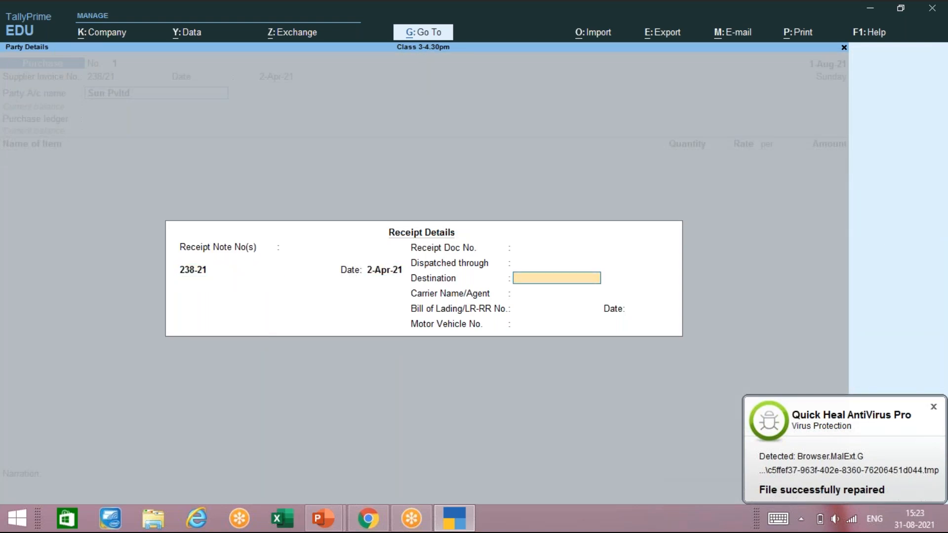
key(Return)
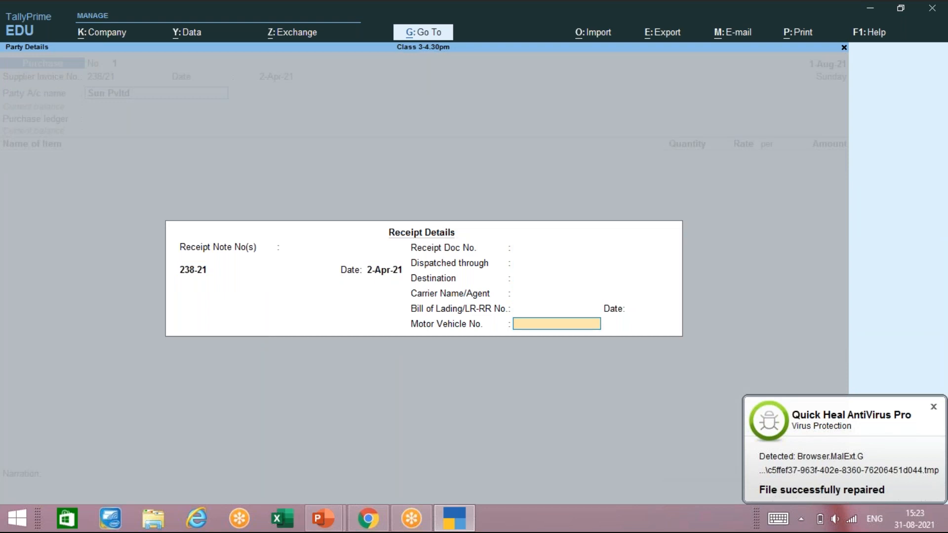
key(Return)
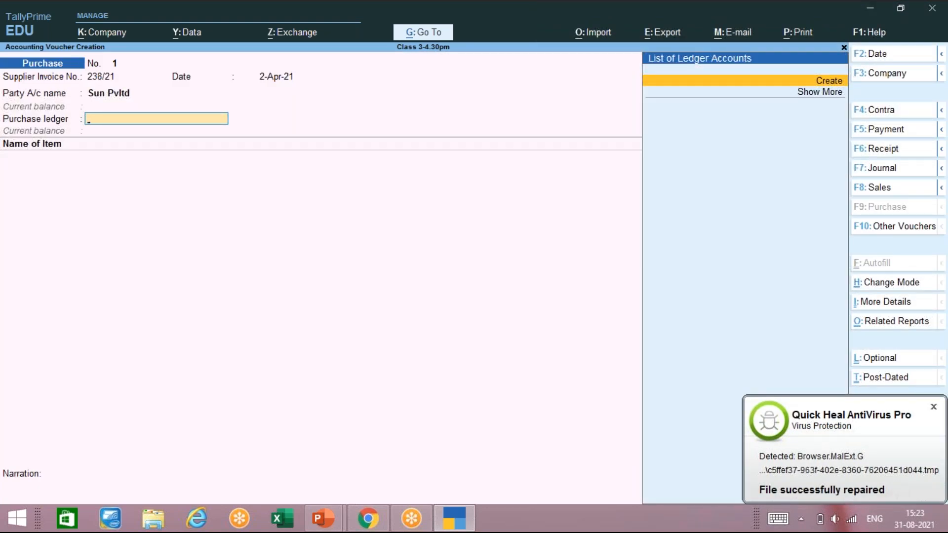
Step: Create a ledger named Purchase under Purchase Accounts, type Not Applicable, and save it
key(ctrl)
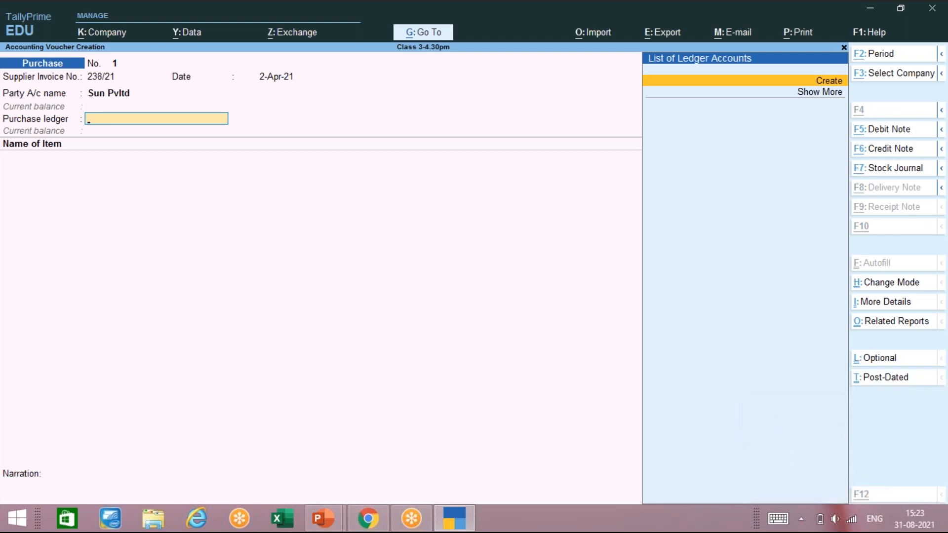
key(alt+c)
text(Purchase)
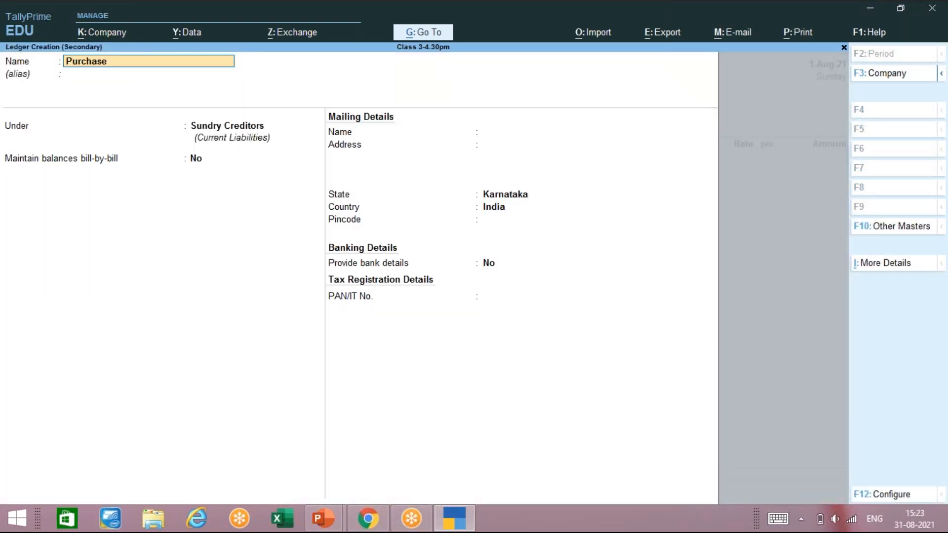
key(Return)
key(Return)
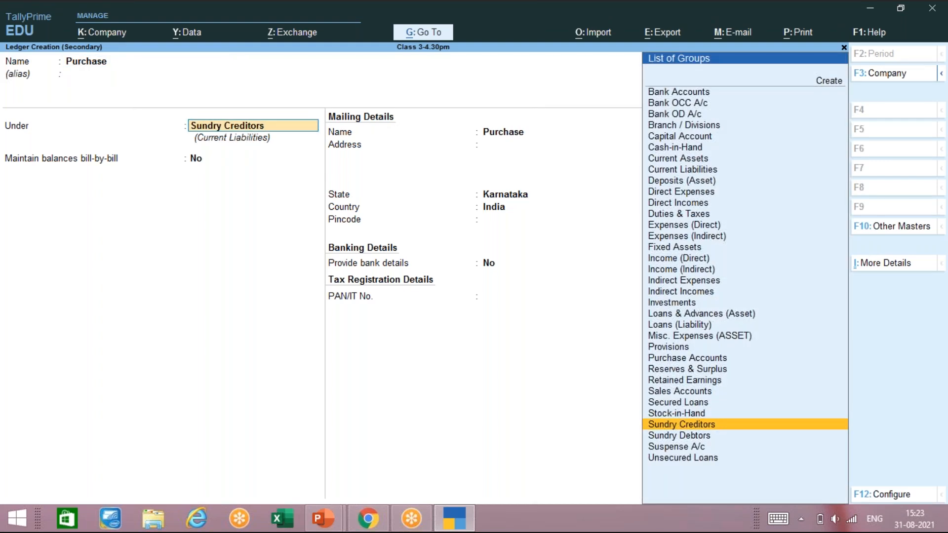
text(P)
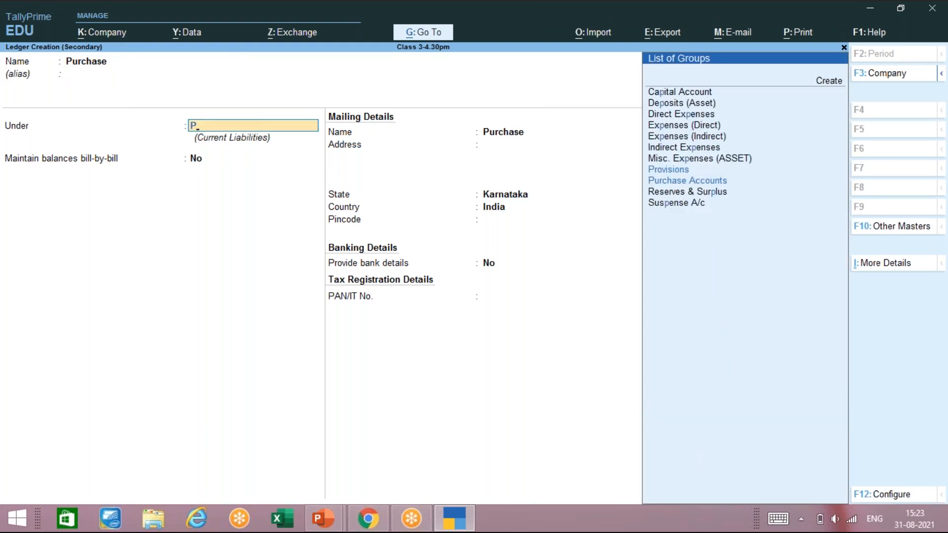
key(Down)
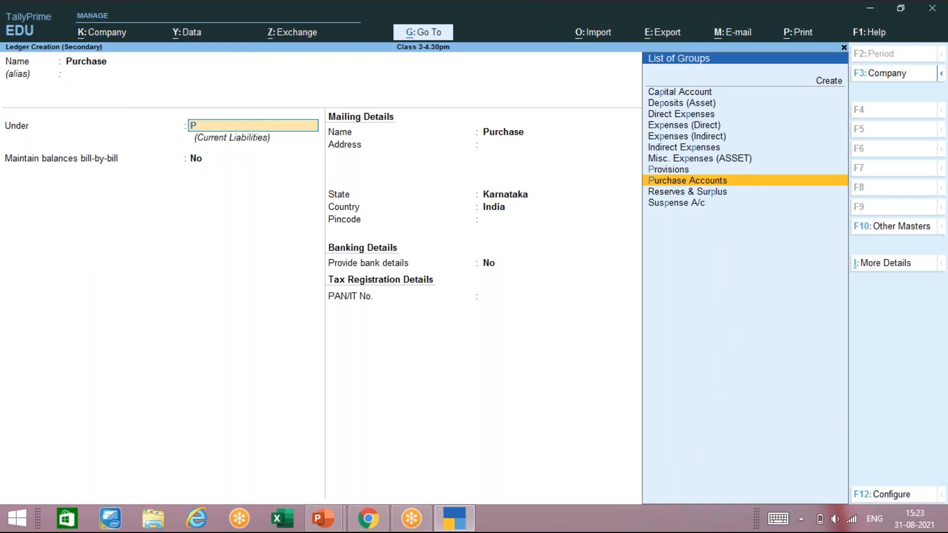
key(Return)
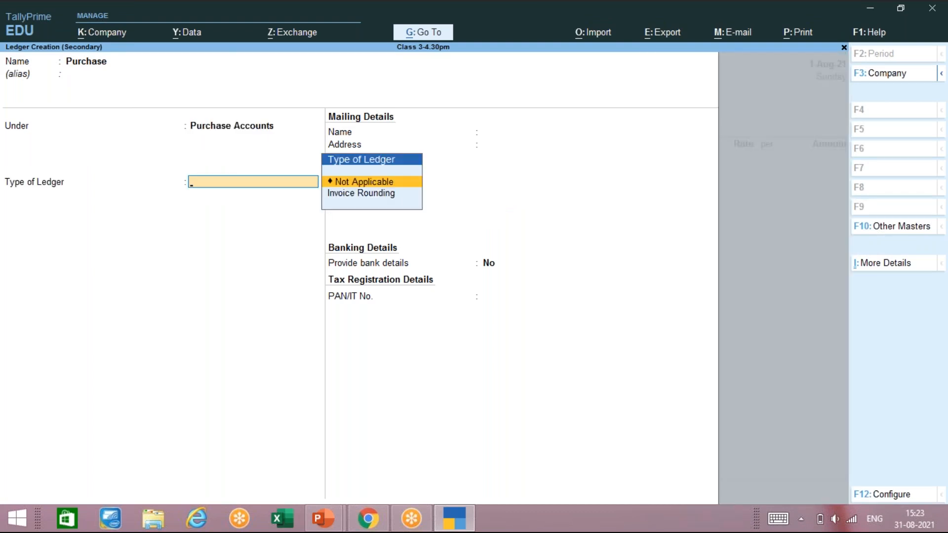
key(Return)
key(ctrl)
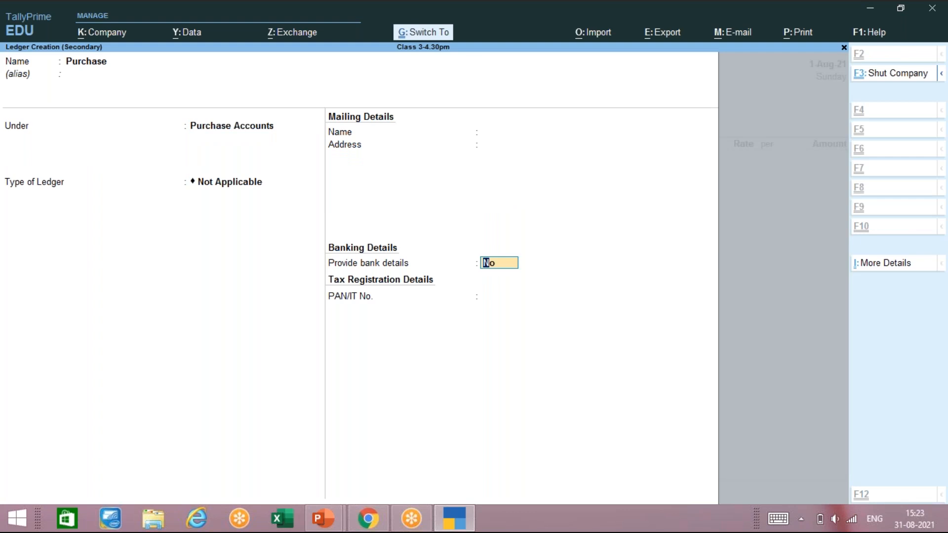
key(ctrl+a)
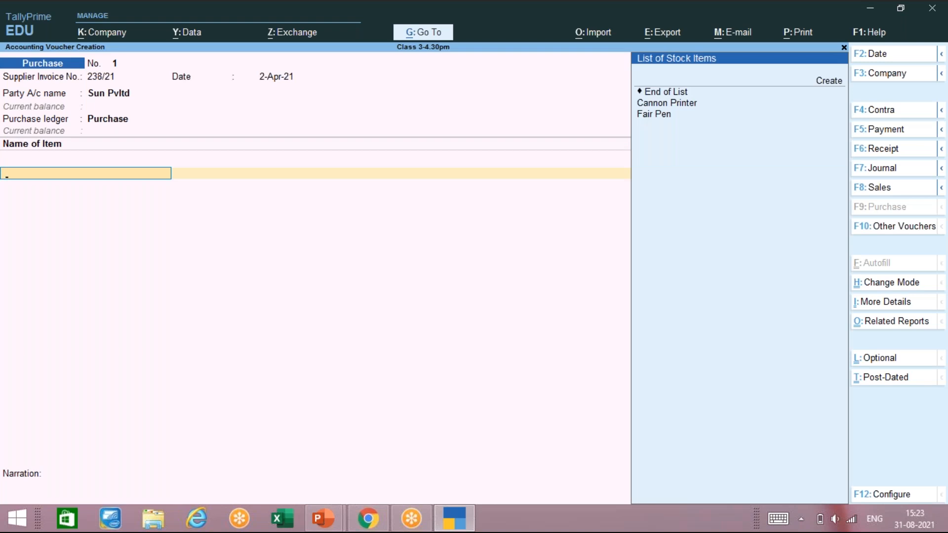
Step: Select Cannon Printer as the first item and skip its description
key(Down)
key(Down)
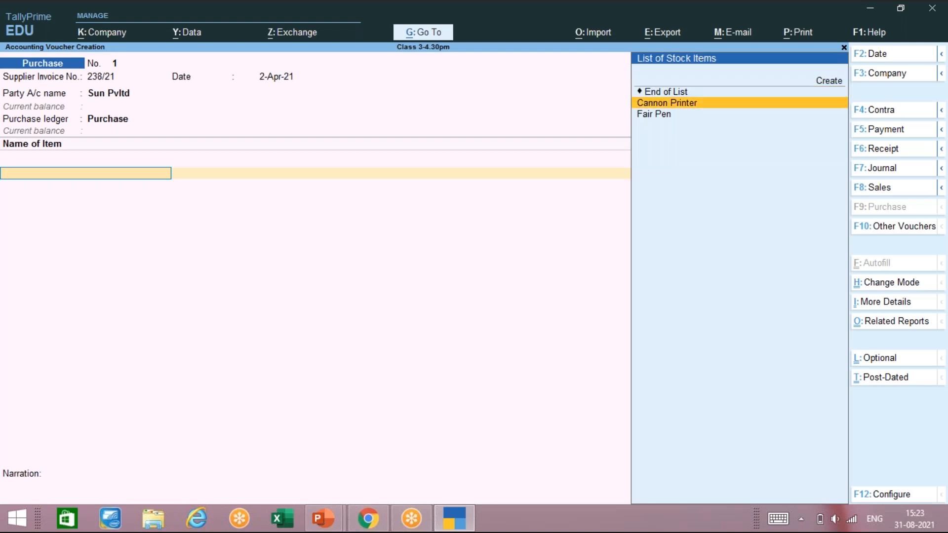
key(Return)
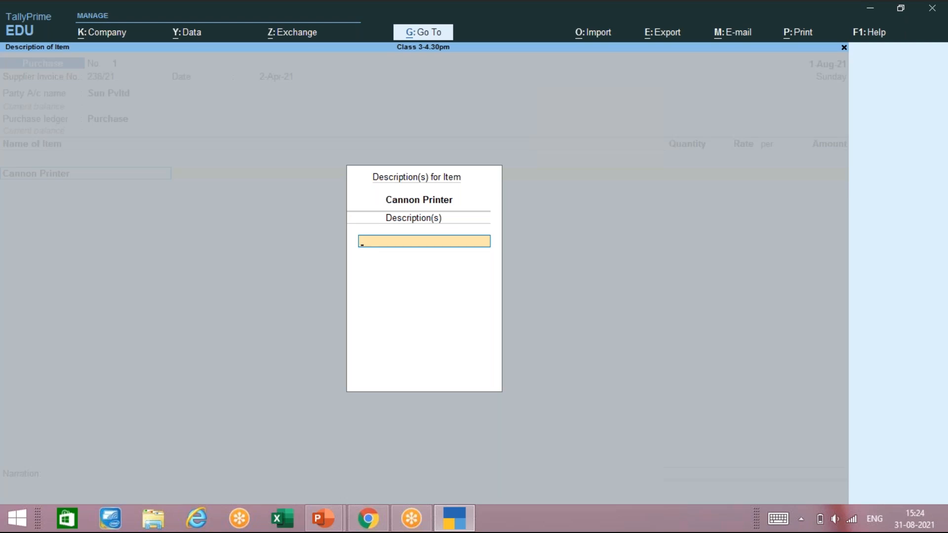
key(Return)
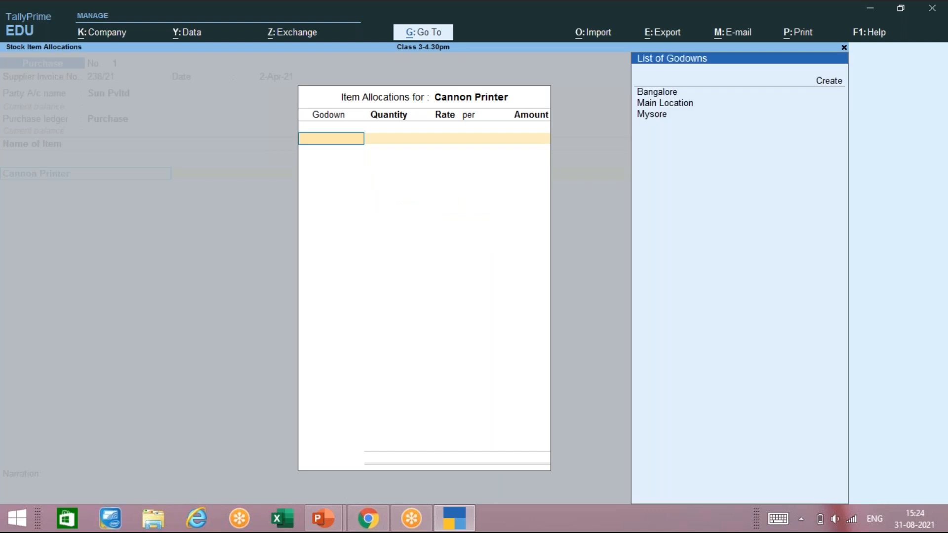
Step: Allocate 200 Nos of Cannon Printer at 5,000 to the Bangalore godown, totalling 10,00,000.00
key(Down)
key(Down)
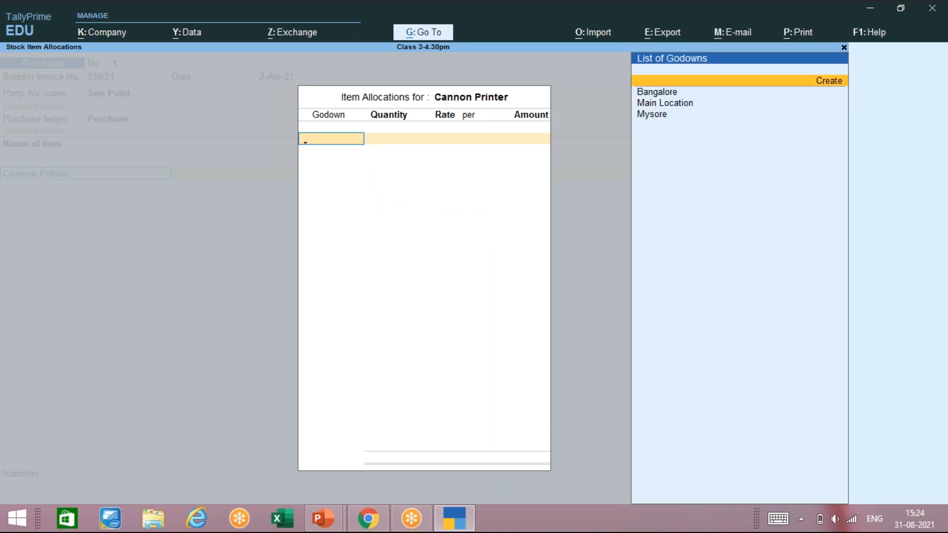
key(Return)
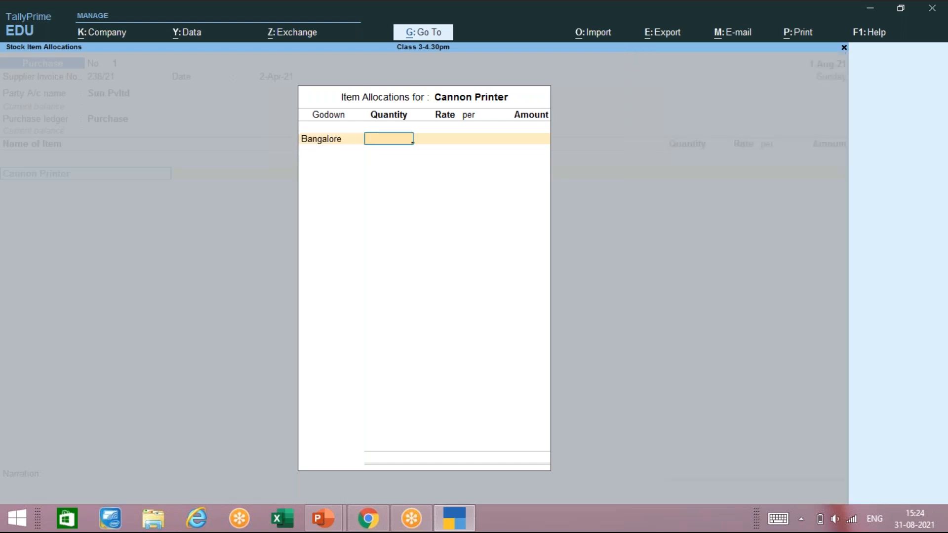
text(200)
key(Return)
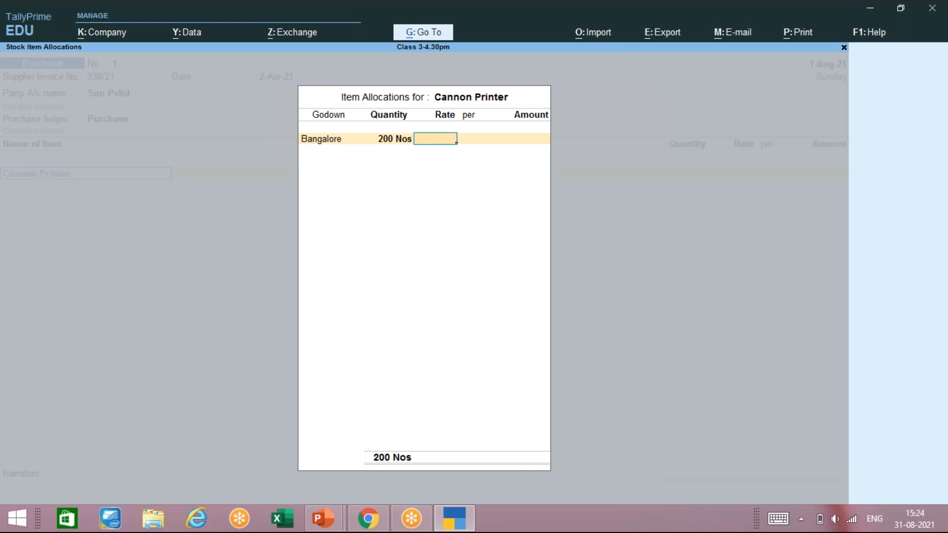
text(5,00)
text(000)
key(Return)
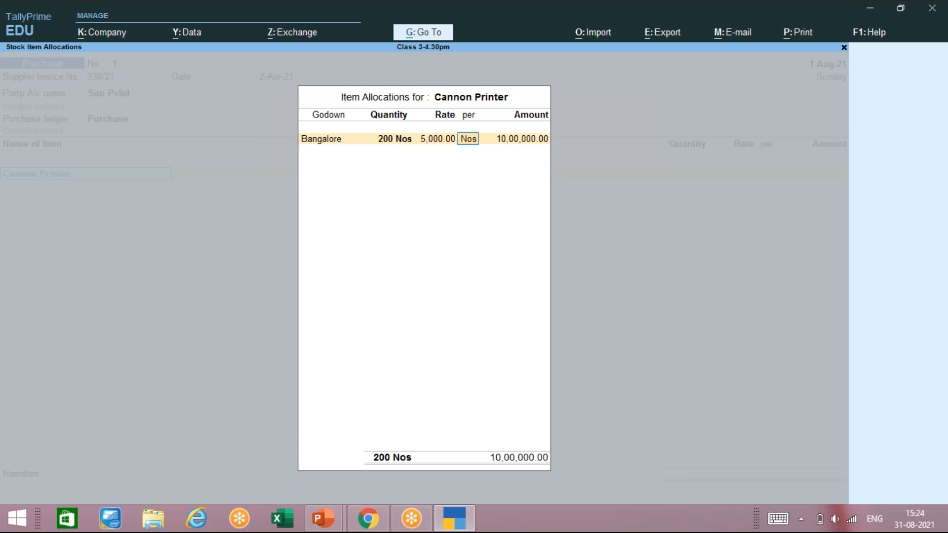
key(Return)
key(Return)
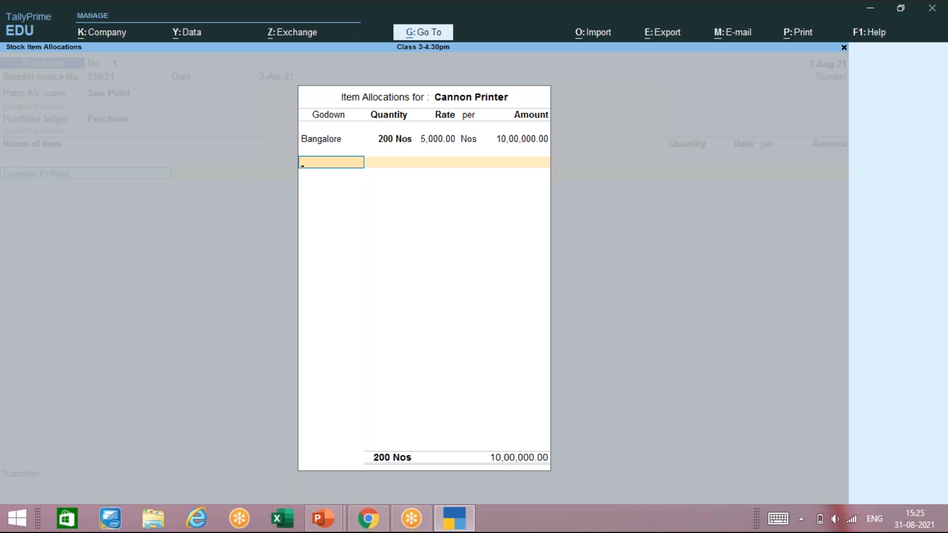
key(Return)
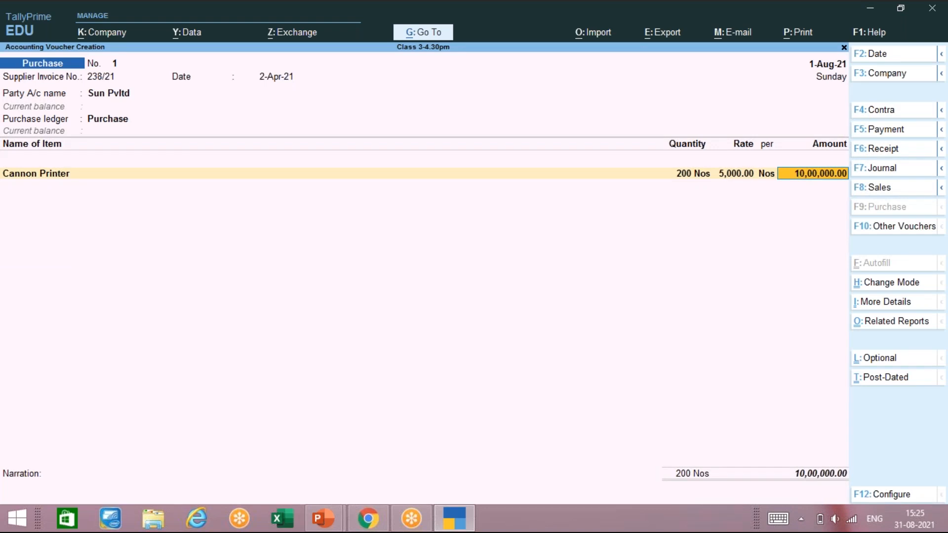
Step: Close the item list after Cannon Printer with End of List, leaving 200 Nos and 10,00,000.00
key(Return)
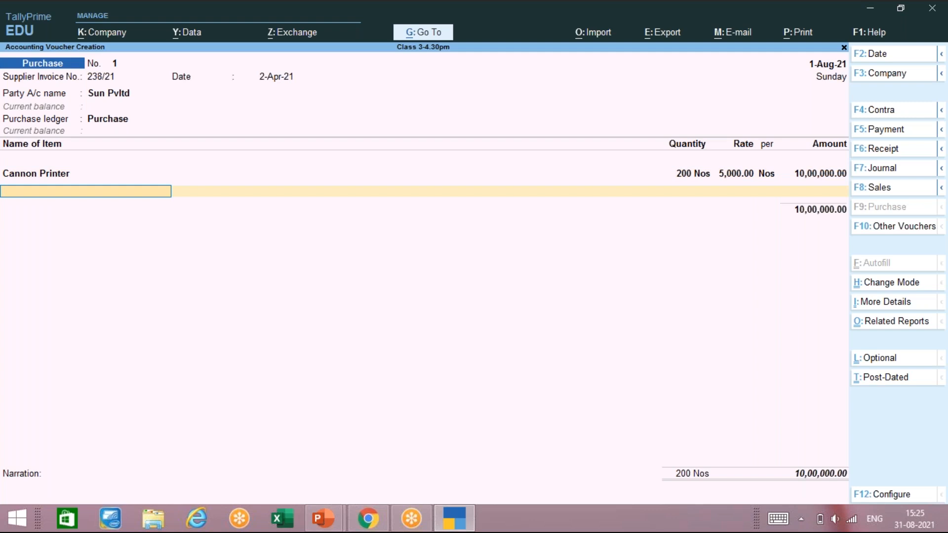
key(space)
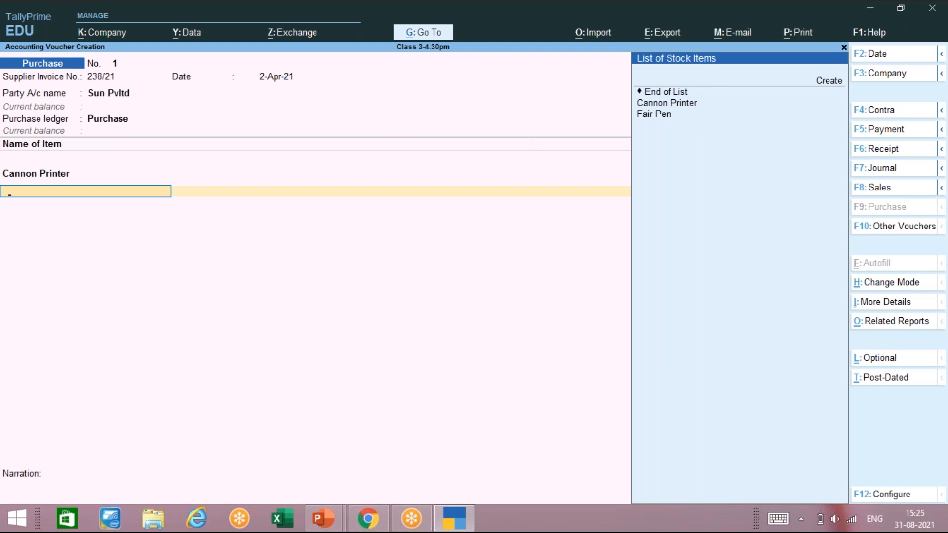
key(Return)
key(Return)
key(Return)
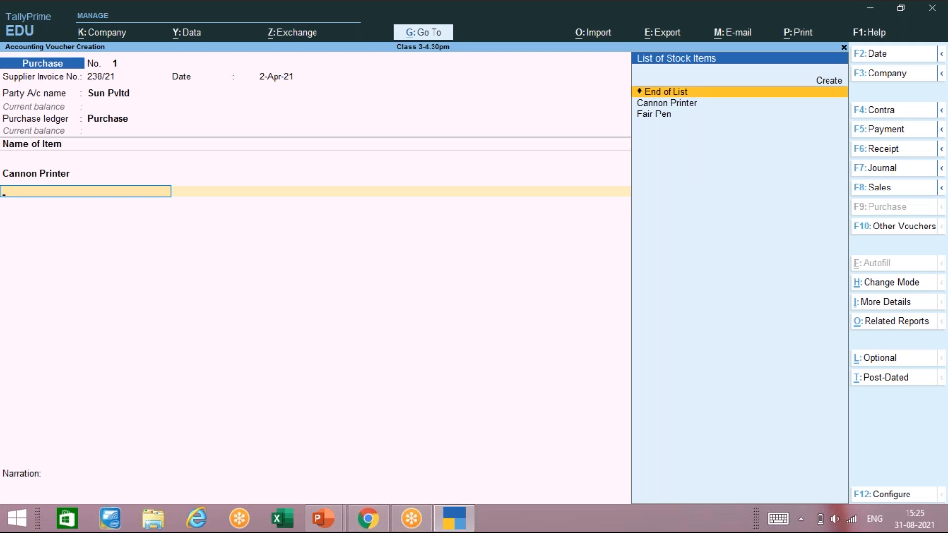
key(Return)
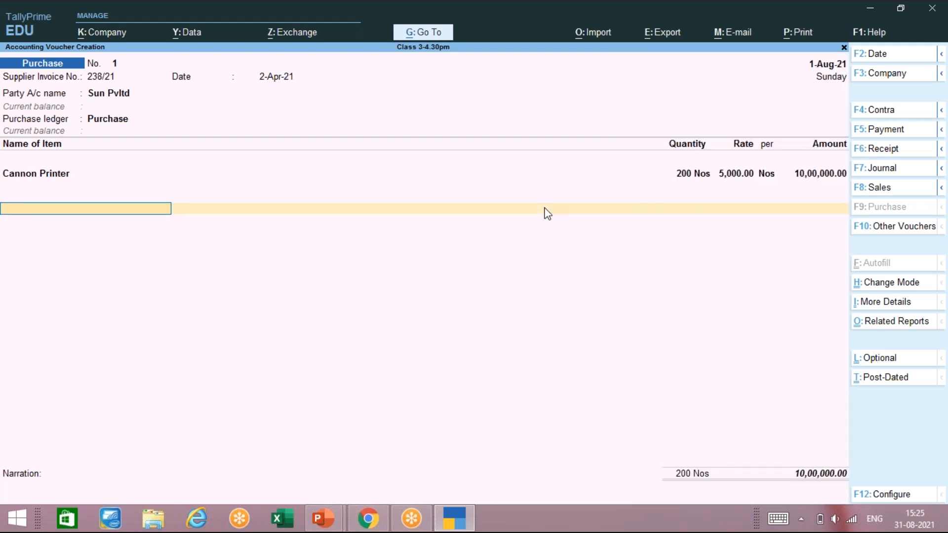
key(Return)
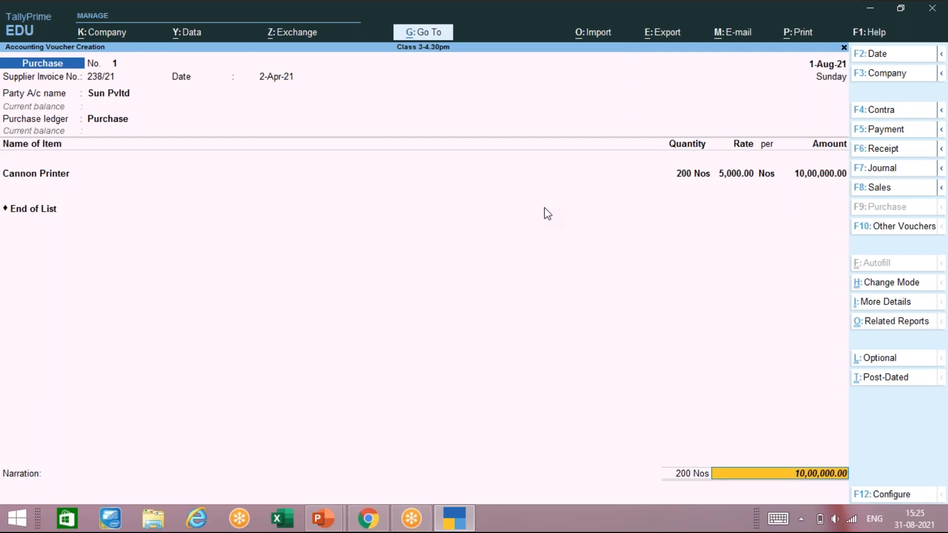
Step: Replace the added Purchase ledger line with End of List, keeping only the Cannon Printer entry
key(Return)
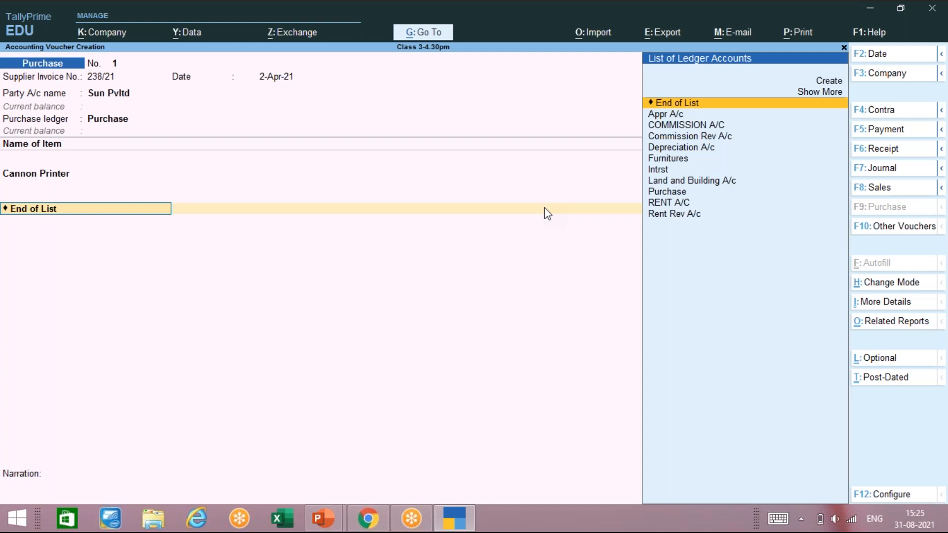
key(Down)
key(Down)
key(Down)
key(Down)
key(Down)
key(Down)
key(Down)
key(Down)
key(Return)
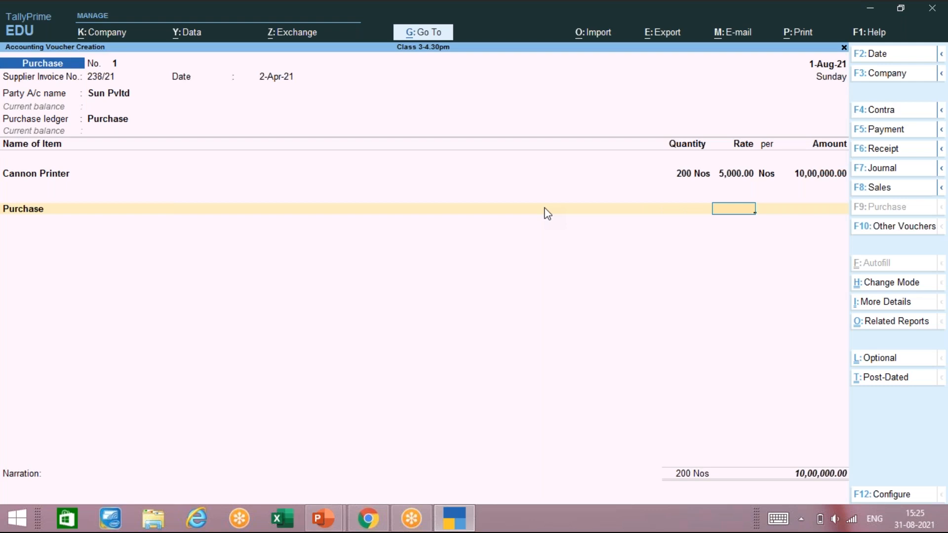
key(BackSpace)
key(Up)
key(Up)
key(Up)
key(Up)
key(Up)
key(Up)
key(Up)
key(Up)
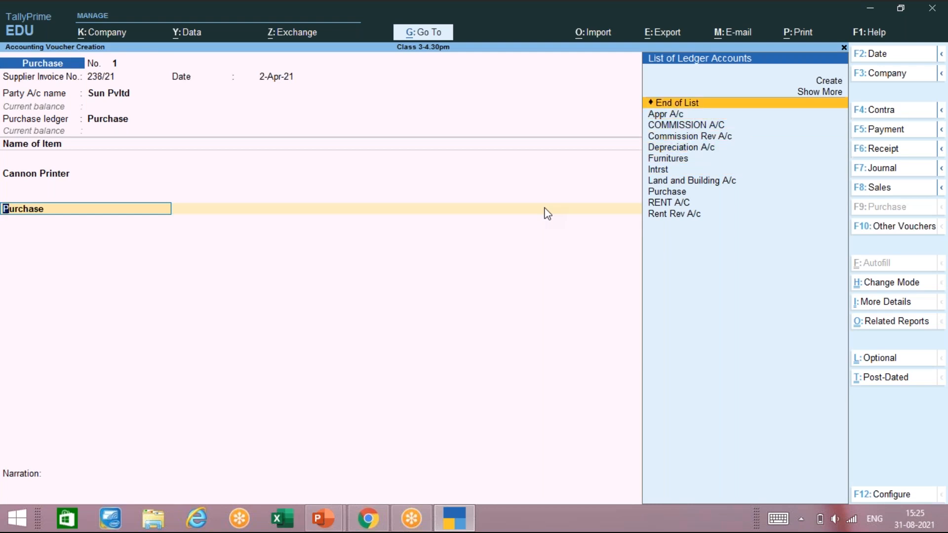
key(Return)
key(BackSpace)
key(Return)
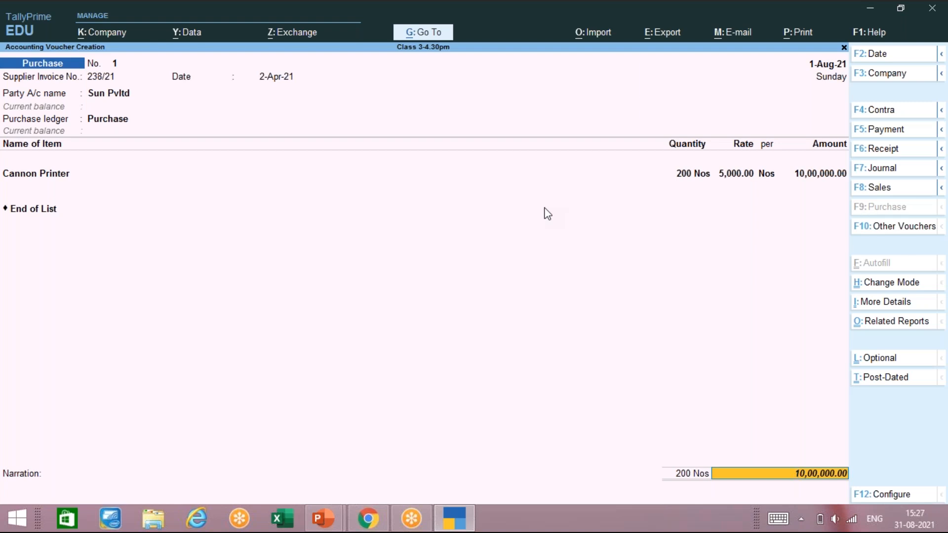
Step: Skip the ledger row and leave narration blank, then accept purchase voucher 1
key(Return)
key(Escape)
key(Return)
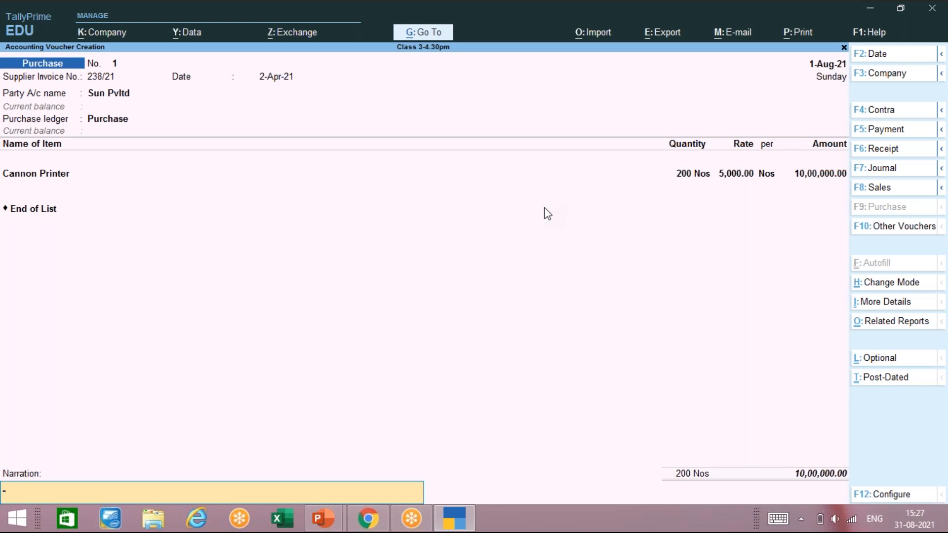
key(Return)
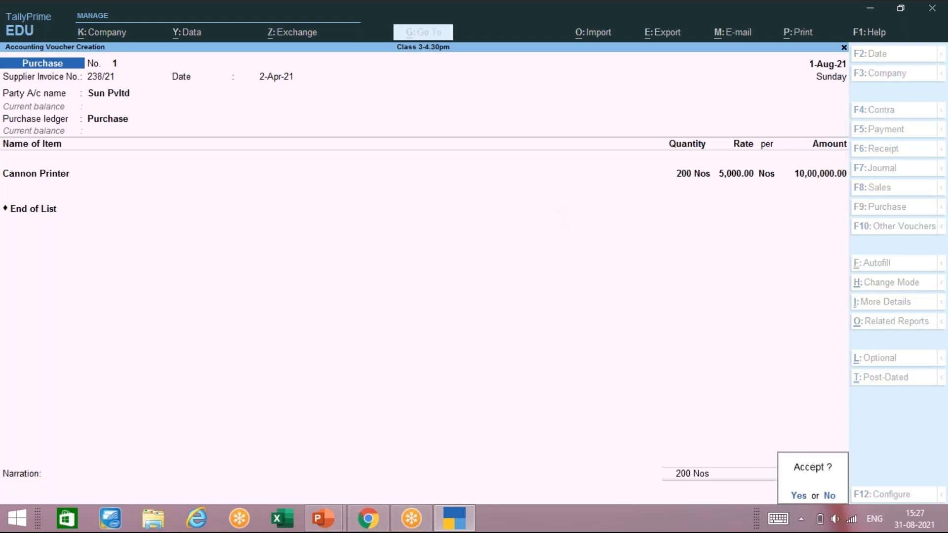
key(Return)
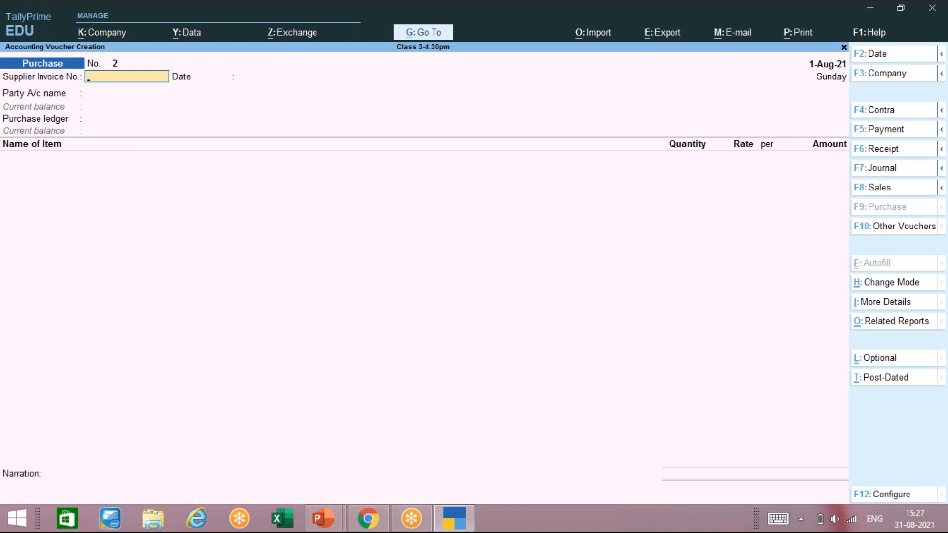
Step: Enter supplier invoice 879/21 and date 1-Apr-21 on purchase voucher 2
text(879/21)
key(Return)
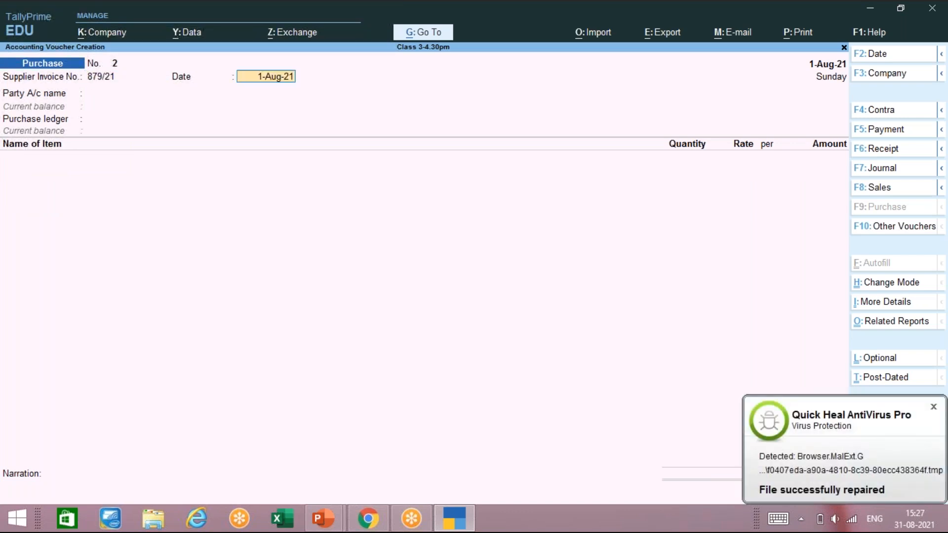
text(1-4)
key(Return)
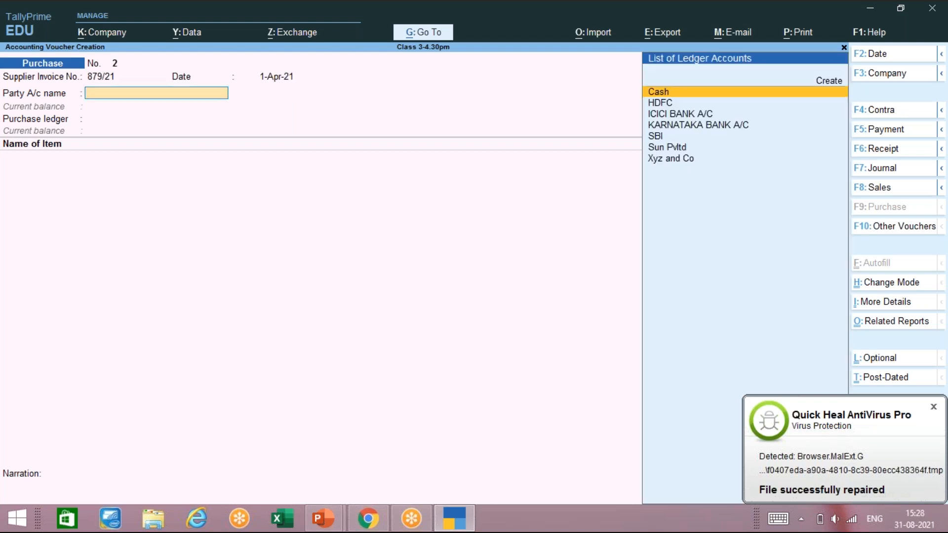
Step: Create a new party ledger with Alt+C, starting its name as 'Rav and'
key(Down)
key(Down)
key(Down)
key(Down)
key(Down)
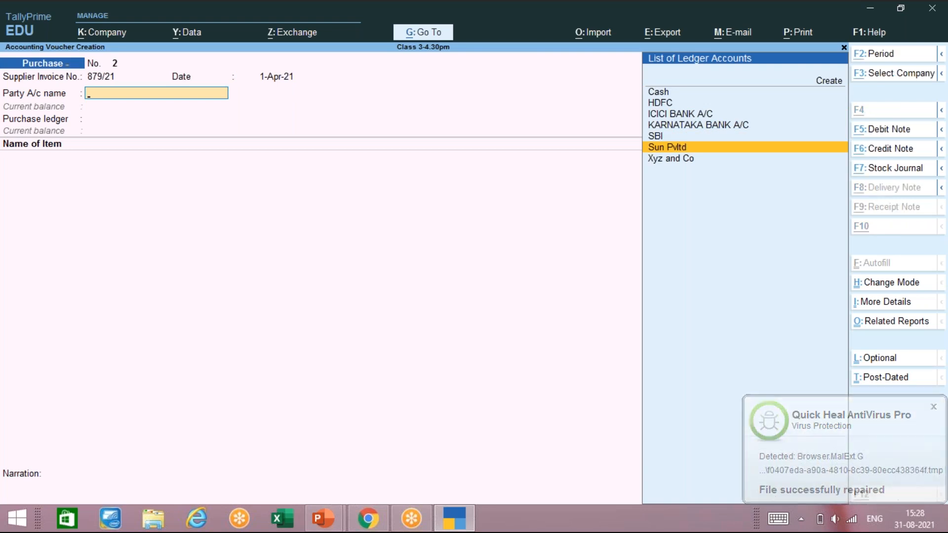
key(alt+c)
text(Rav and)
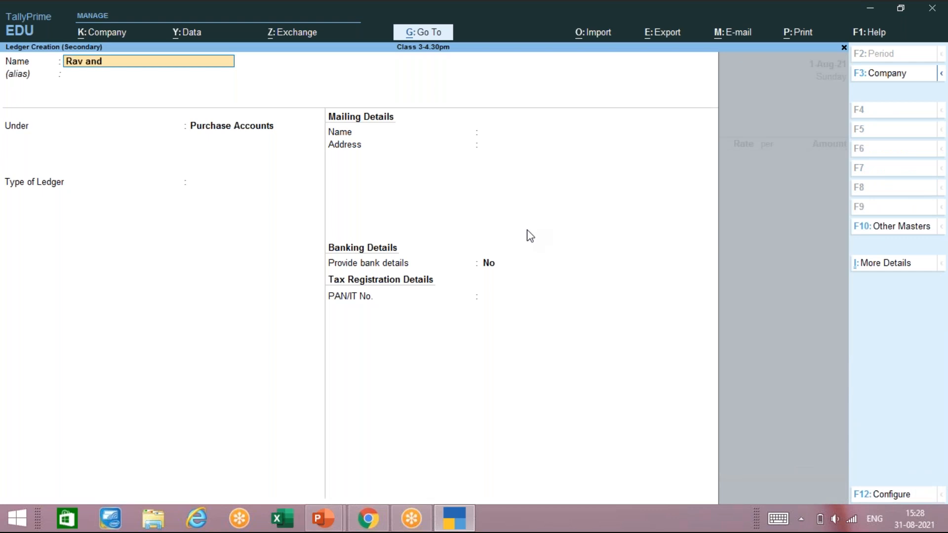
Step: Name the new ledger 'Raavi and Co' and place it under Sundry Creditors
key(BackSpace)
key(BackSpace)
key(BackSpace)
key(BackSpace)
key(BackSpace)
text(avi and Co)
key(Return)
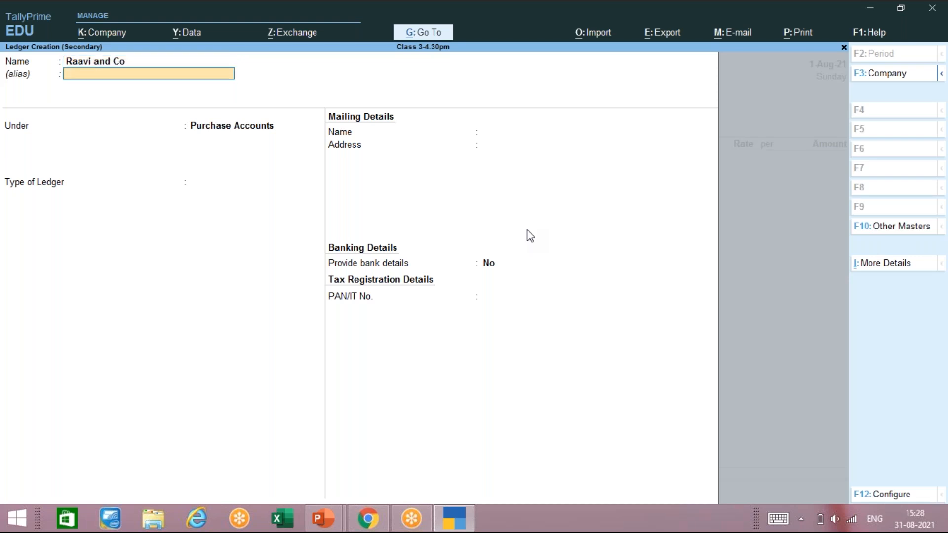
key(Return)
text(Sun)
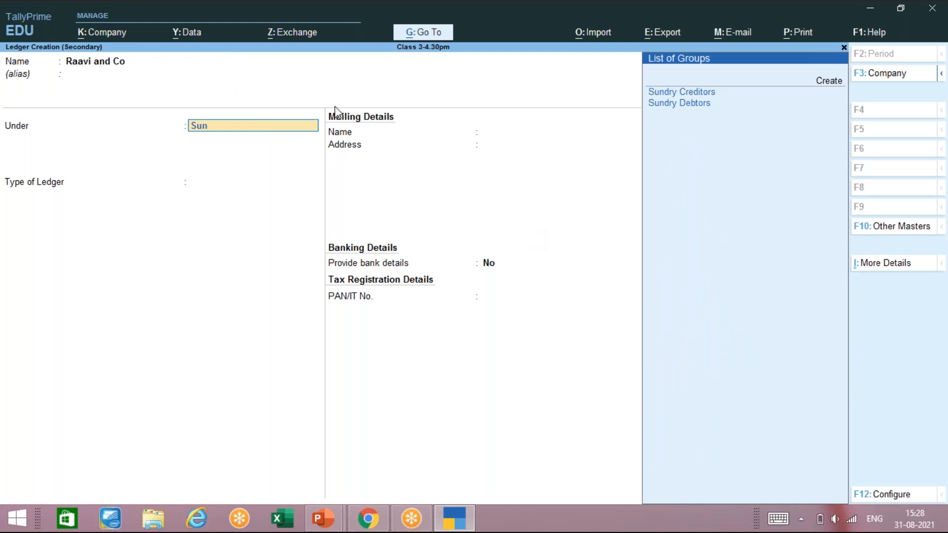
key(Down)
key(Up)
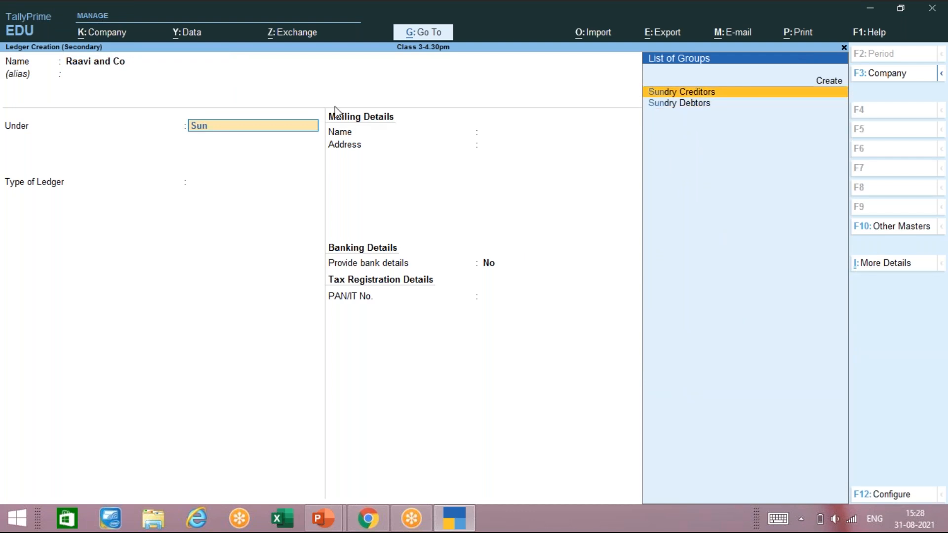
key(Return)
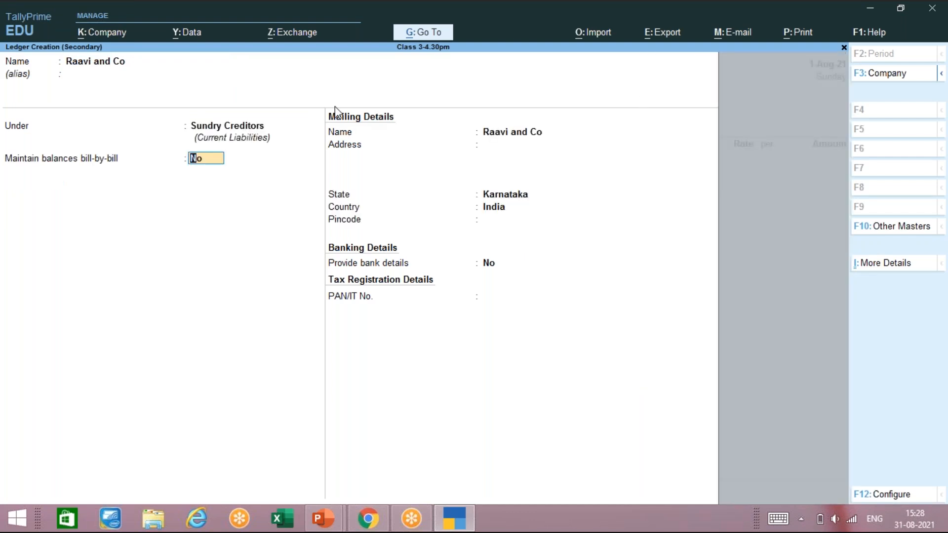
key(BackSpace)
key(BackSpace)
key(BackSpace)
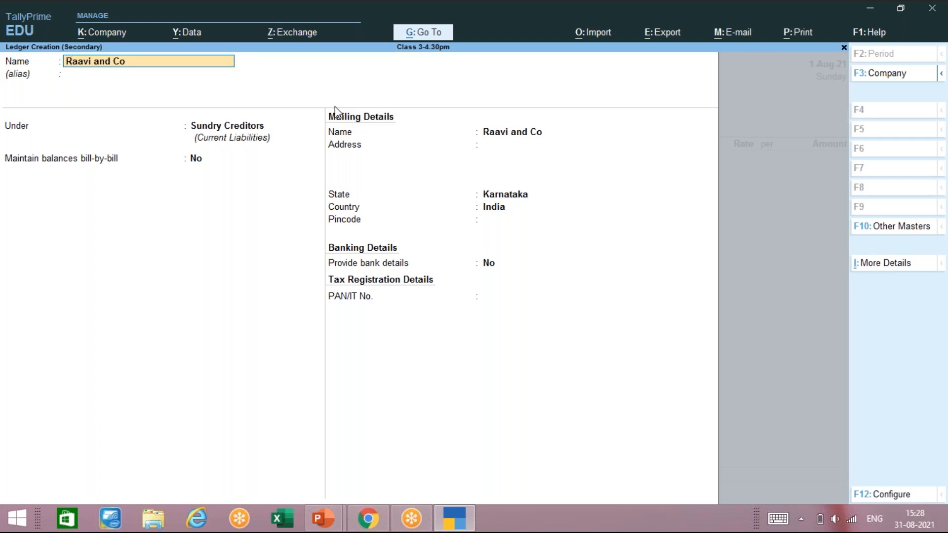
key(Return)
key(Return)
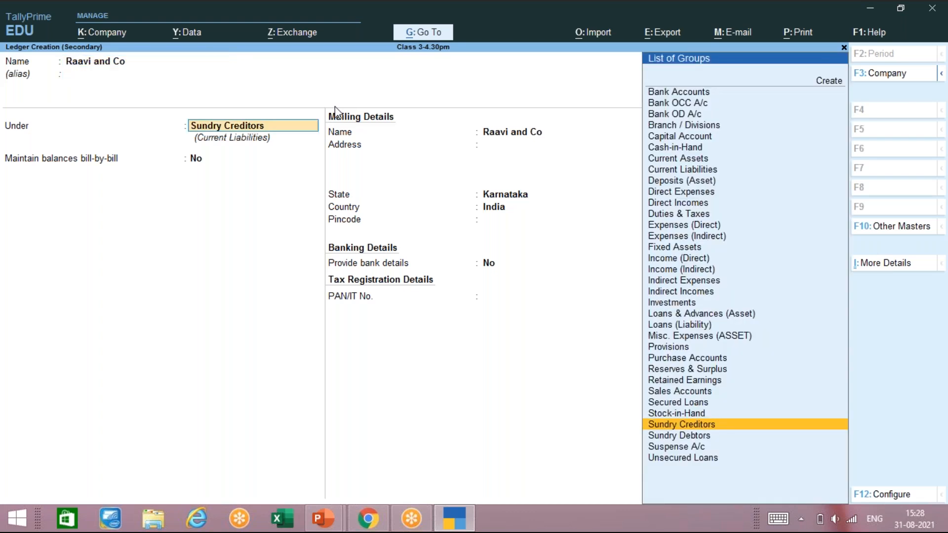
key(Return)
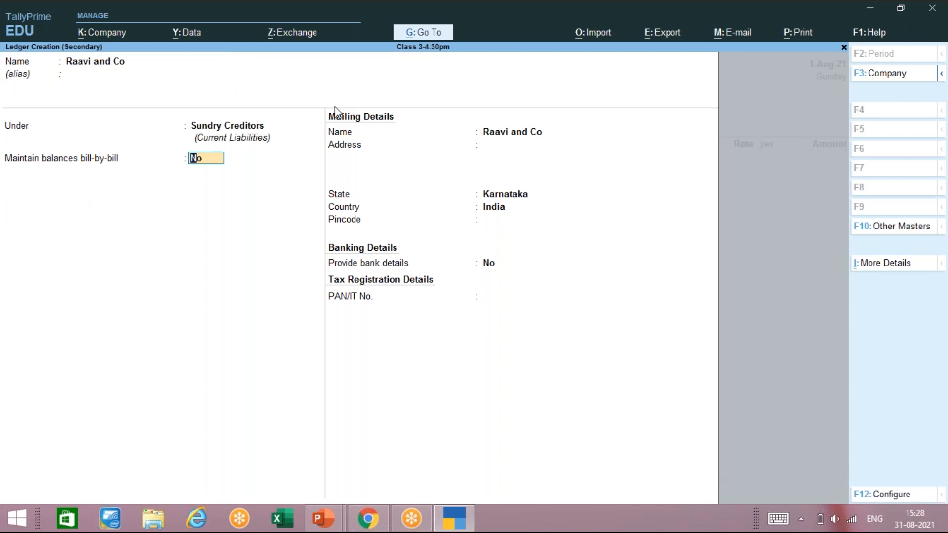
Step: Set Maintain balances bill-by-bill to Yes, save the ledger and skip receipt details
text(yes)
key(Return)
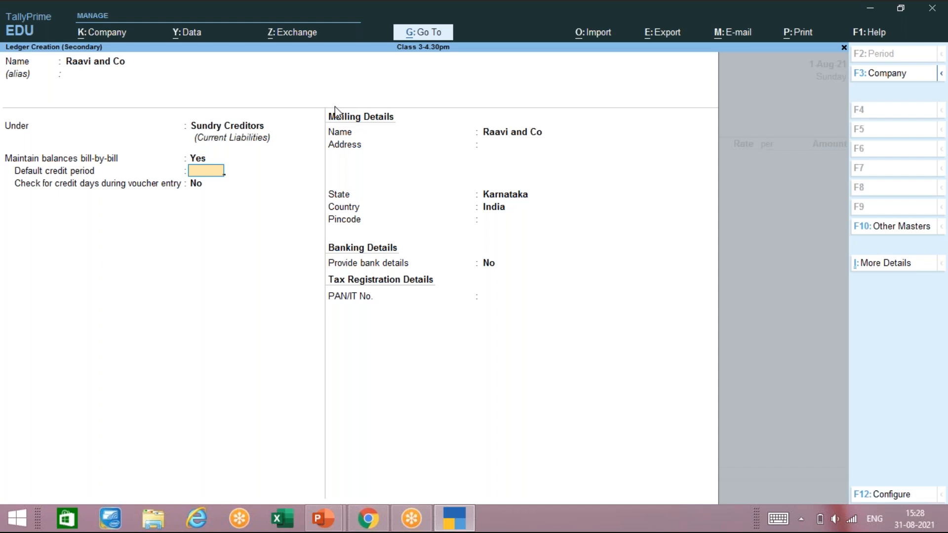
key(Return)
key(Return)
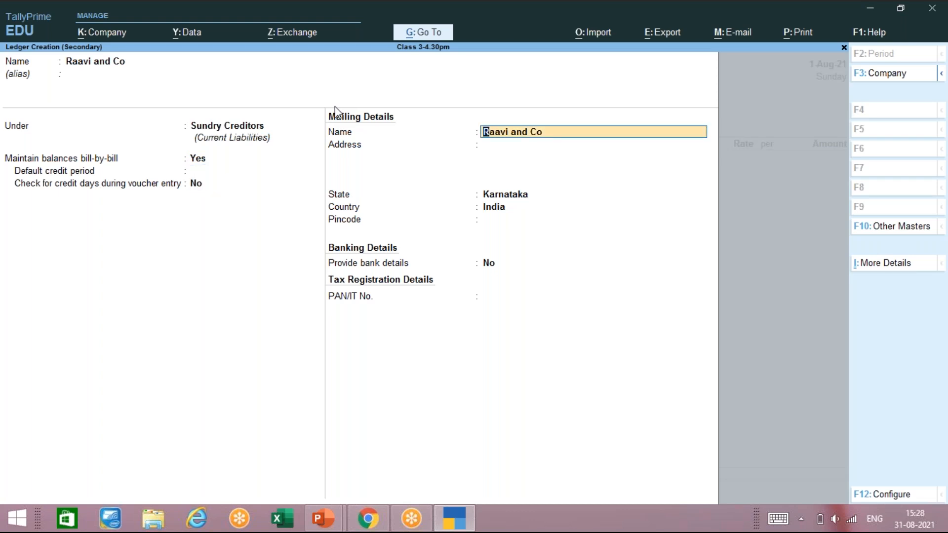
key(Return)
key(Return)
key(Return)
key(Return)
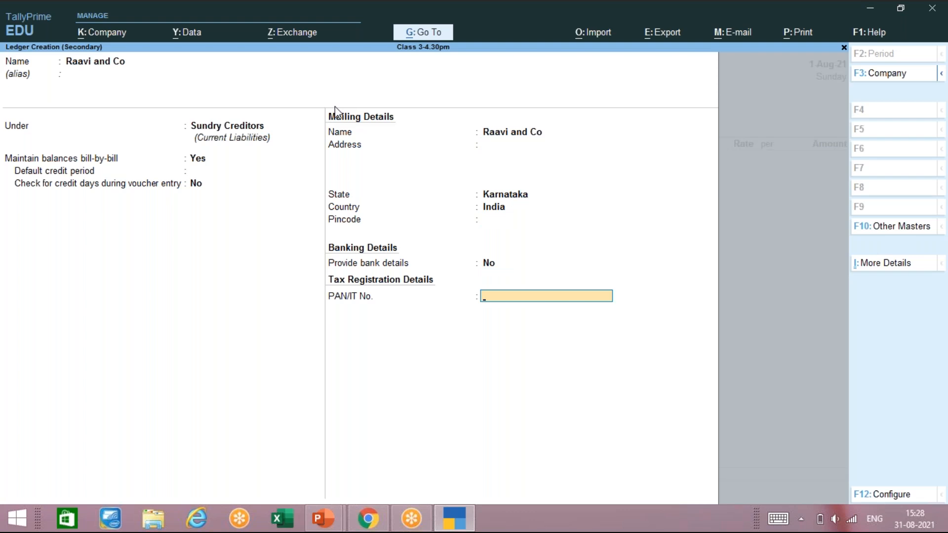
key(Return)
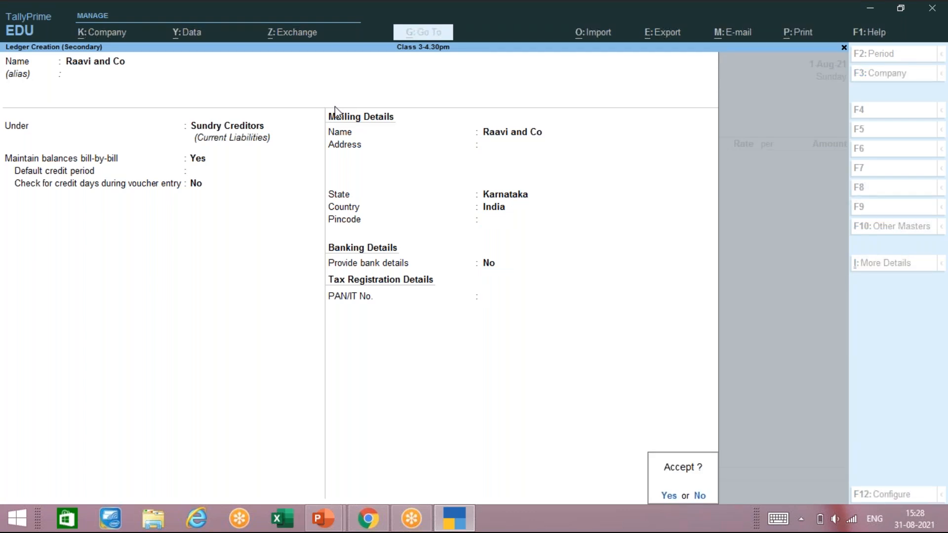
key(Return)
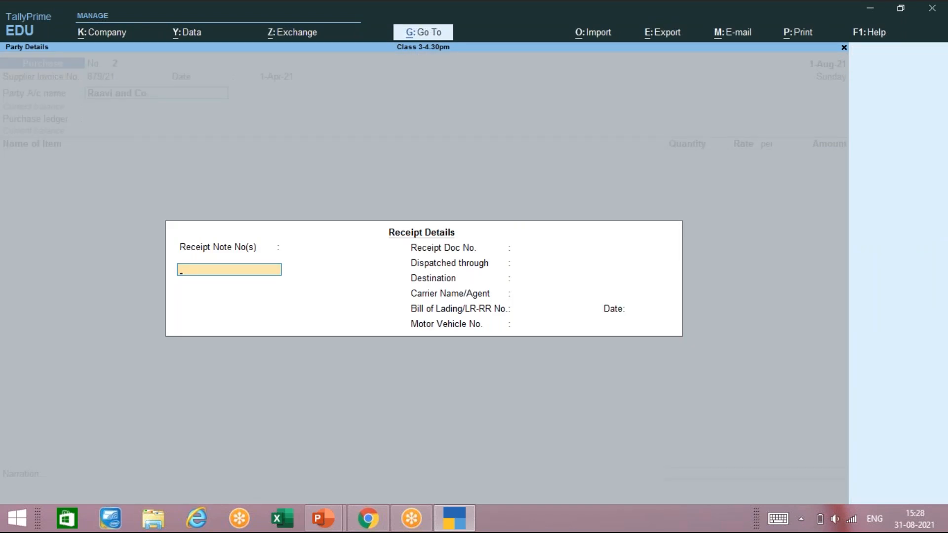
key(Return)
key(Return)
key(Return)
key(Return)
key(Return)
key(Return)
key(Return)
key(Return)
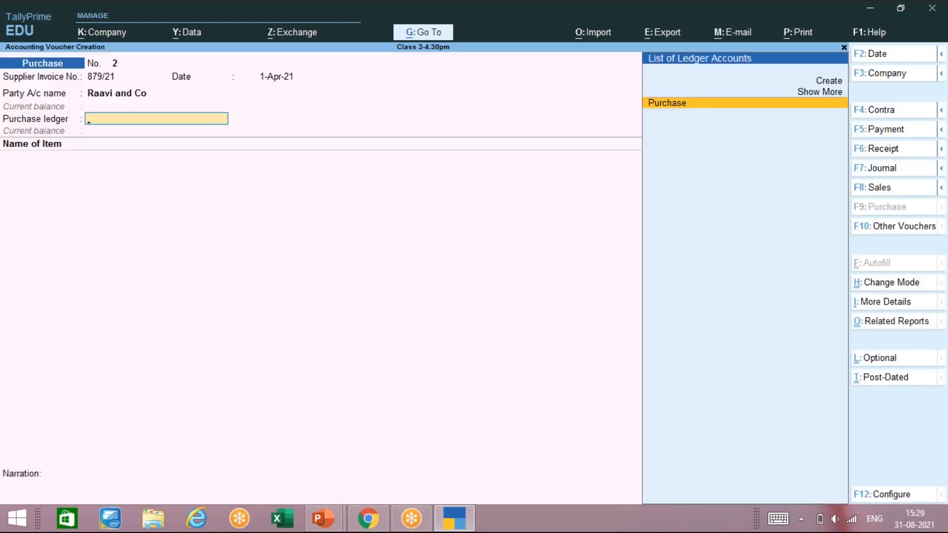
Step: Add Cannon Printer, 100 Nos at 5,000.00 from Main Location, totalling 5,00,000.00
key(Return)
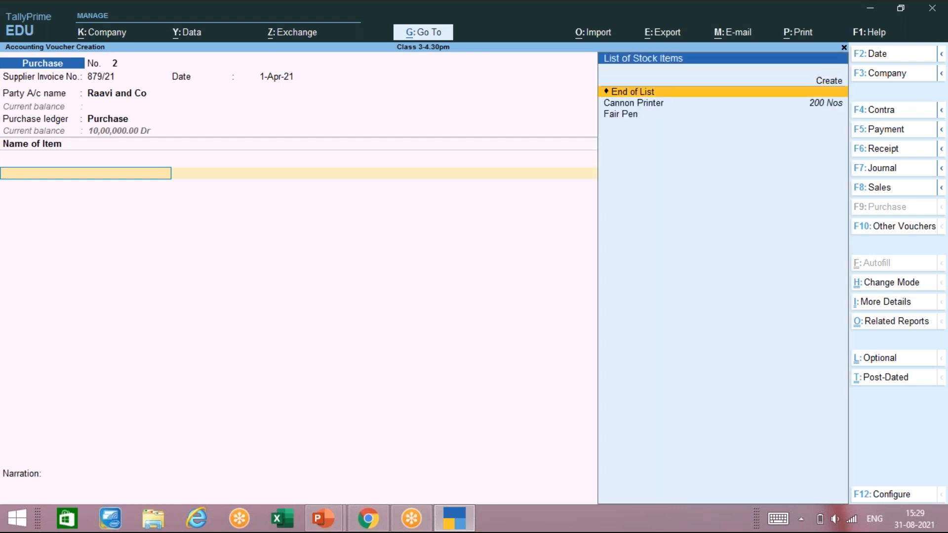
key(Down)
key(Return)
key(Return)
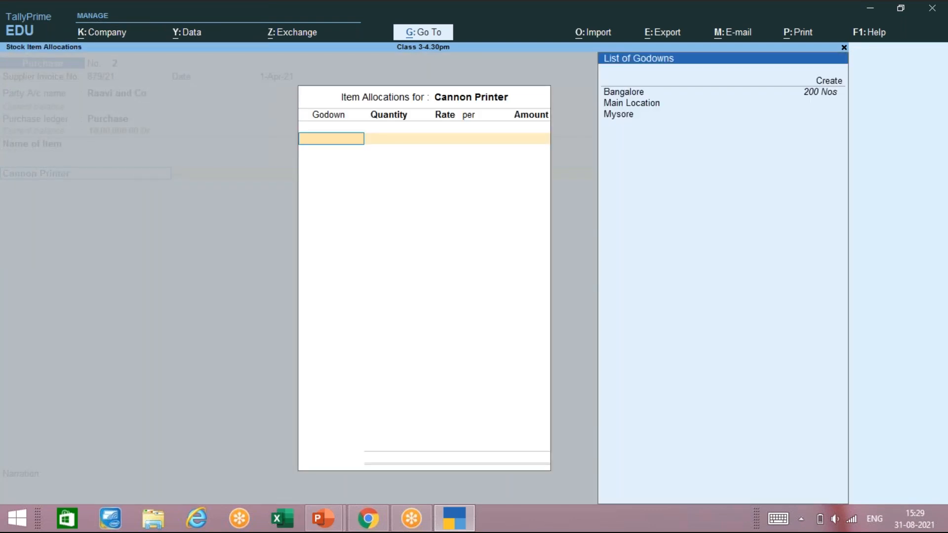
key(Down)
key(Down)
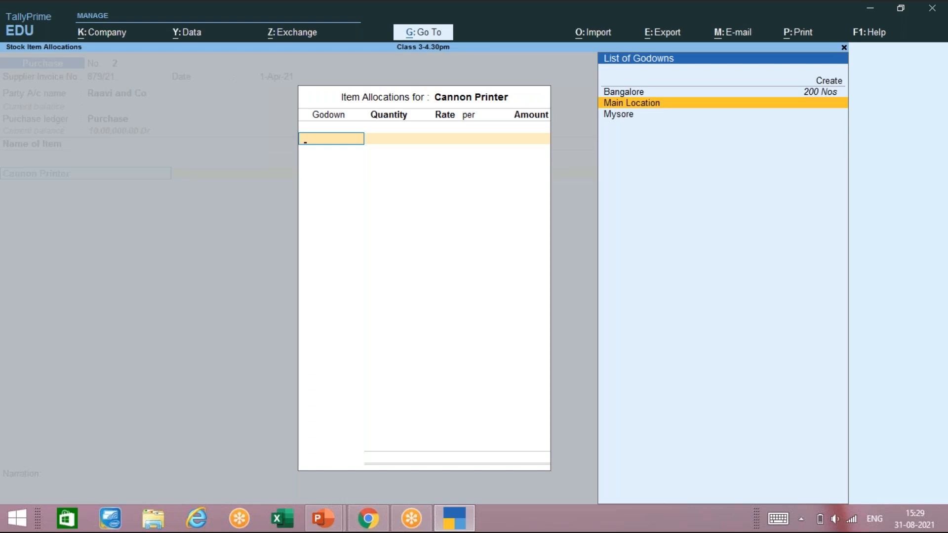
key(Return)
text(100)
key(Return)
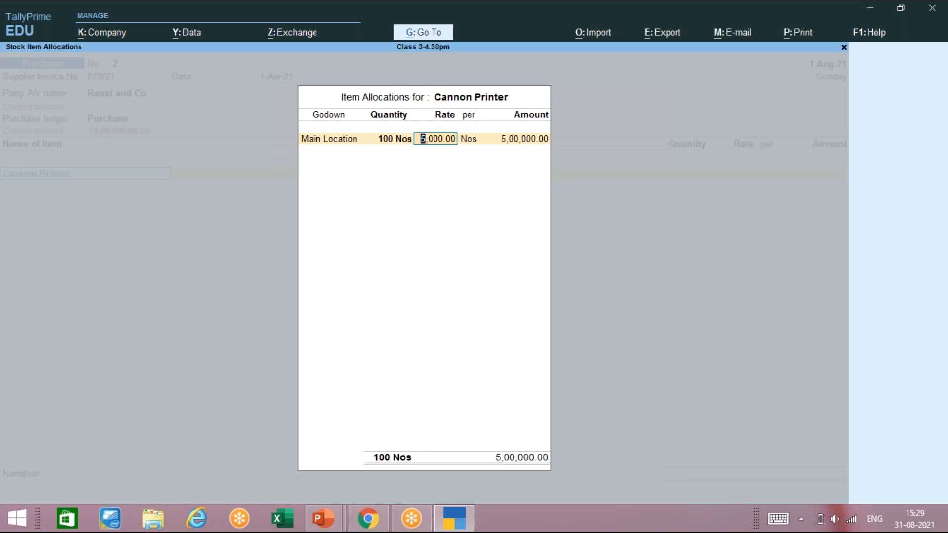
key(Return)
key(Return)
key(Return)
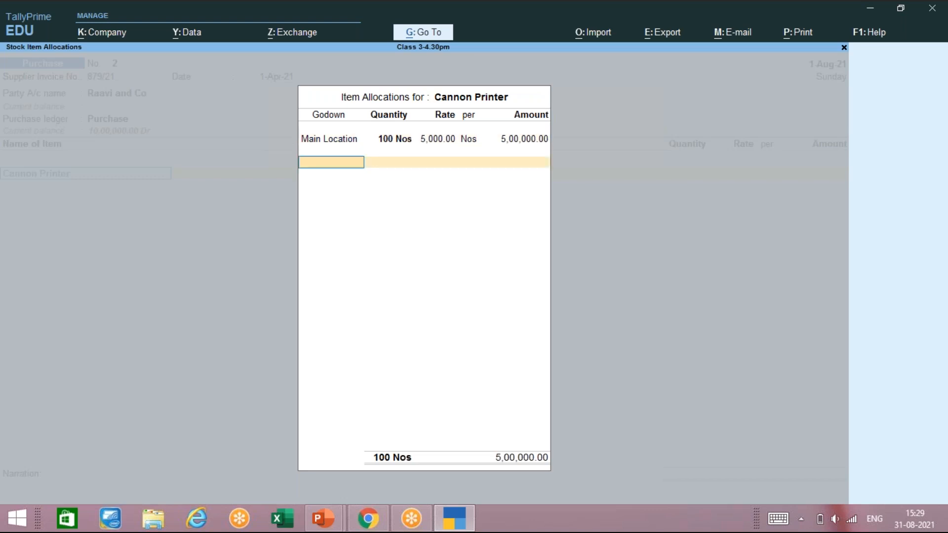
key(Return)
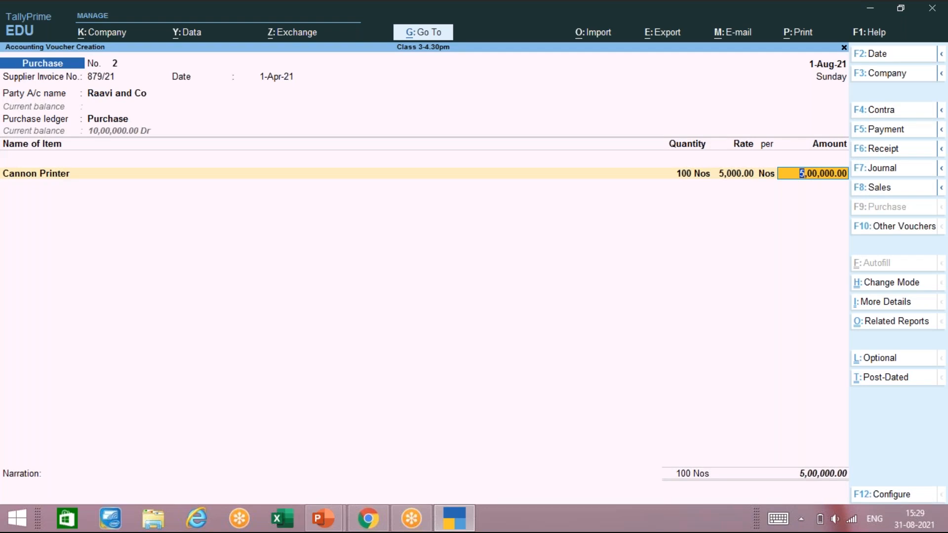
key(Return)
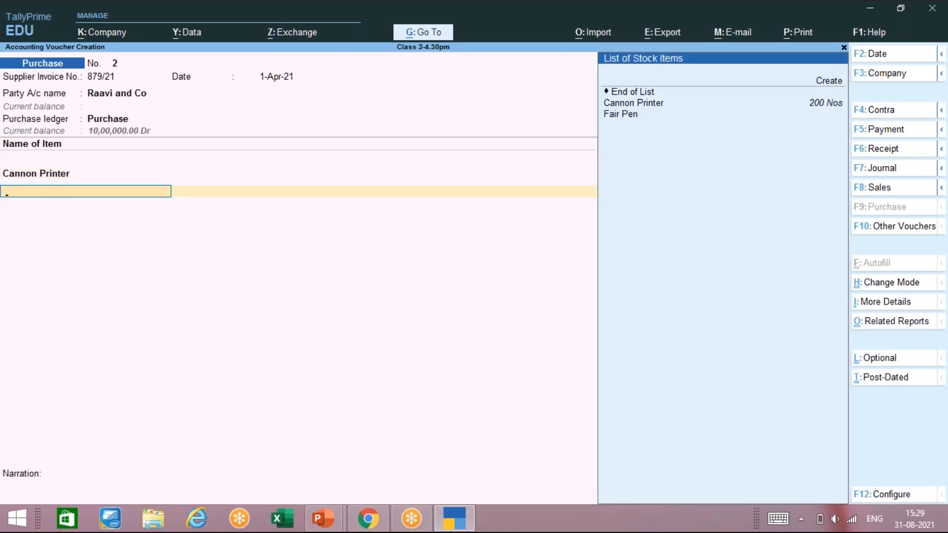
Step: Add Fair Pen, 500 Nos at rate 100 from Main Location, for 50,000.00
key(Down)
key(Down)
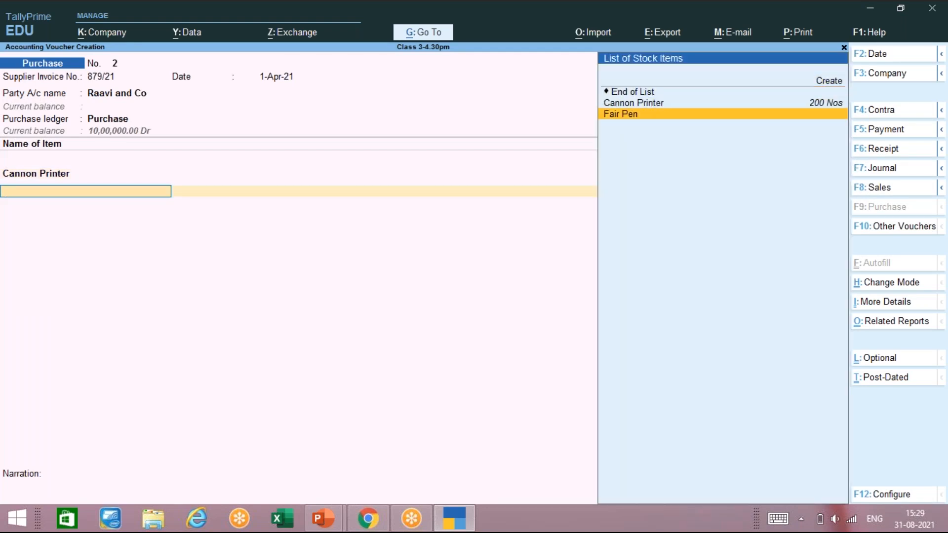
key(Return)
key(Return)
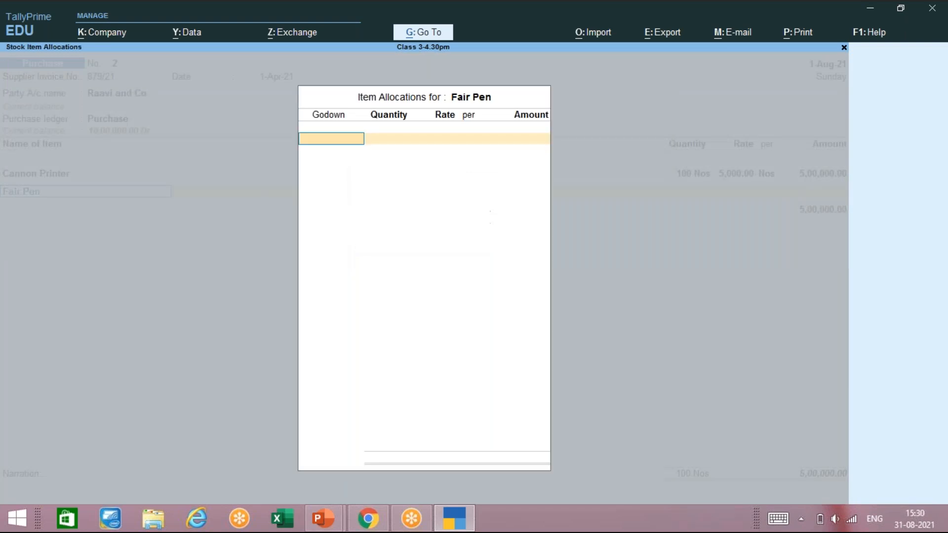
key(Down)
key(Down)
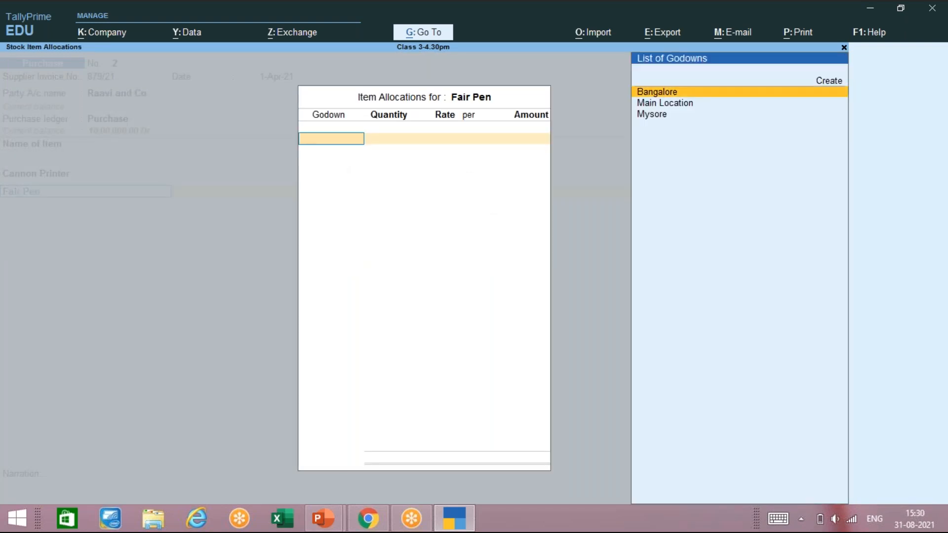
key(Return)
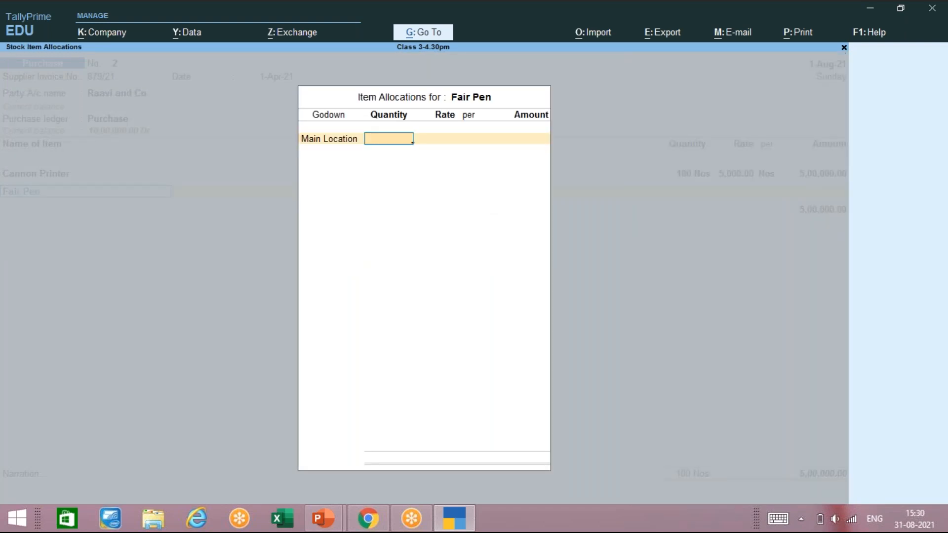
key(BackSpace)
text(500)
key(Return)
text(100)
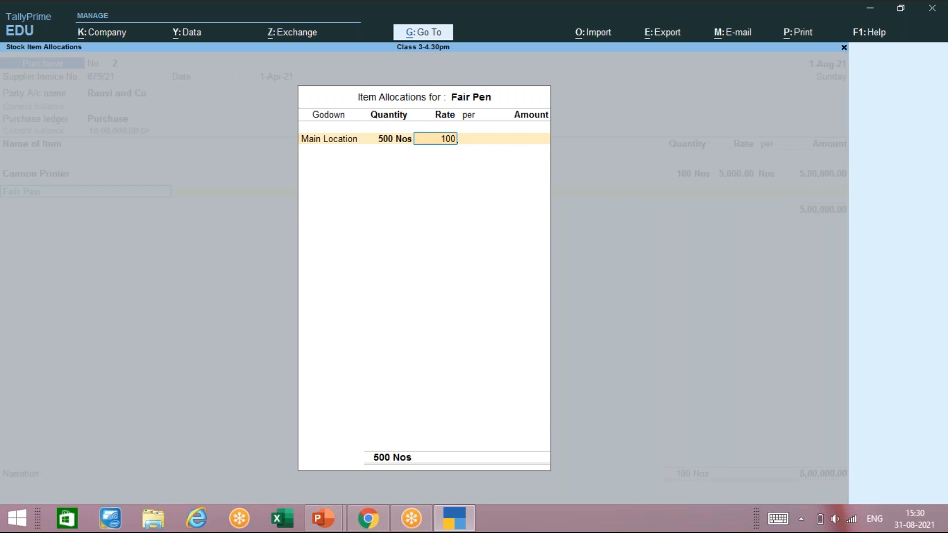
key(Return)
key(Return)
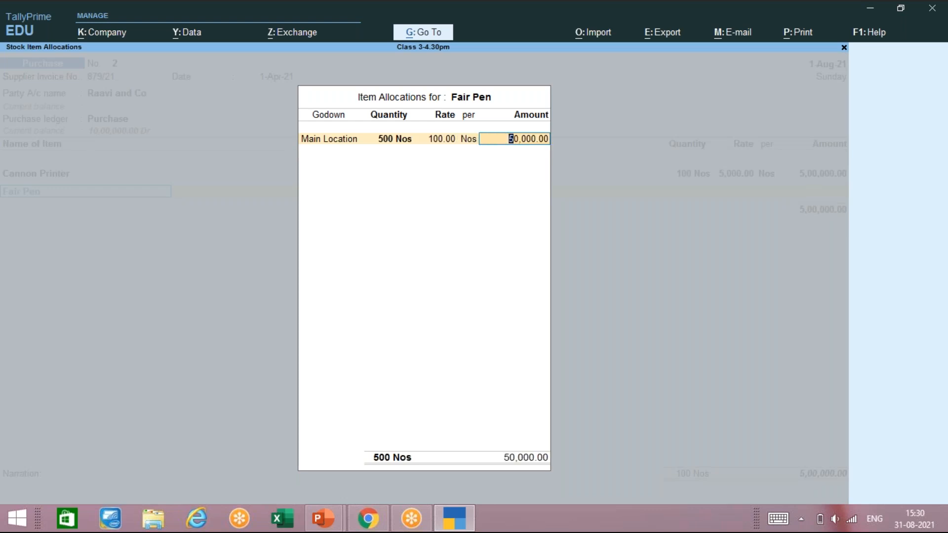
key(Return)
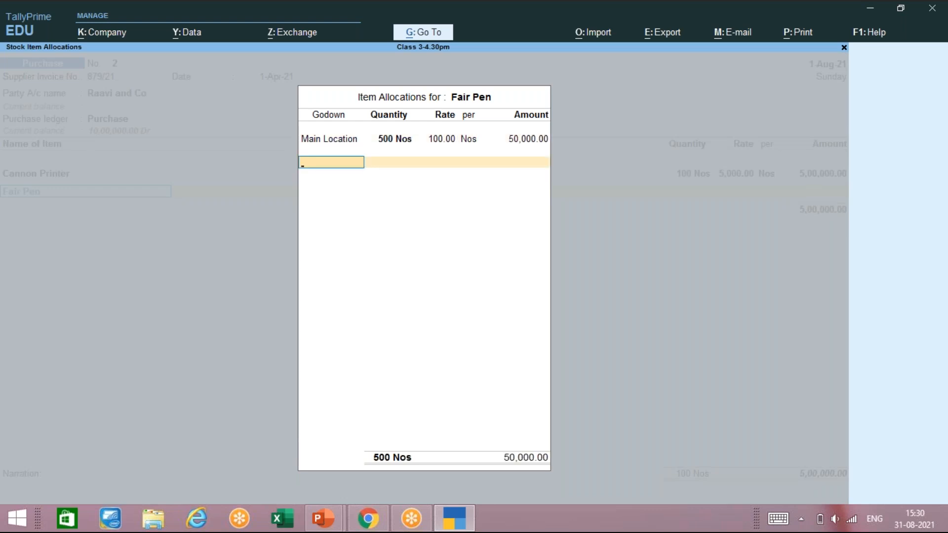
key(Return)
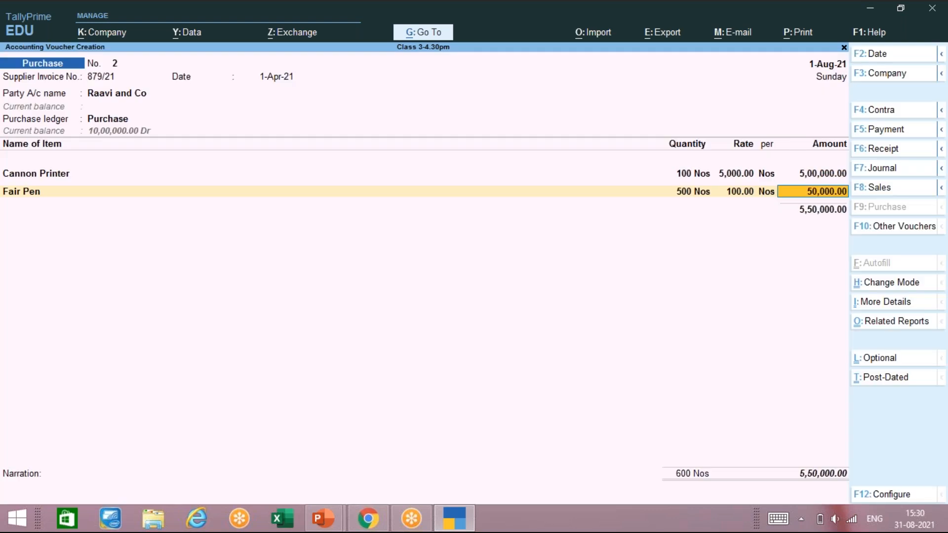
key(Return)
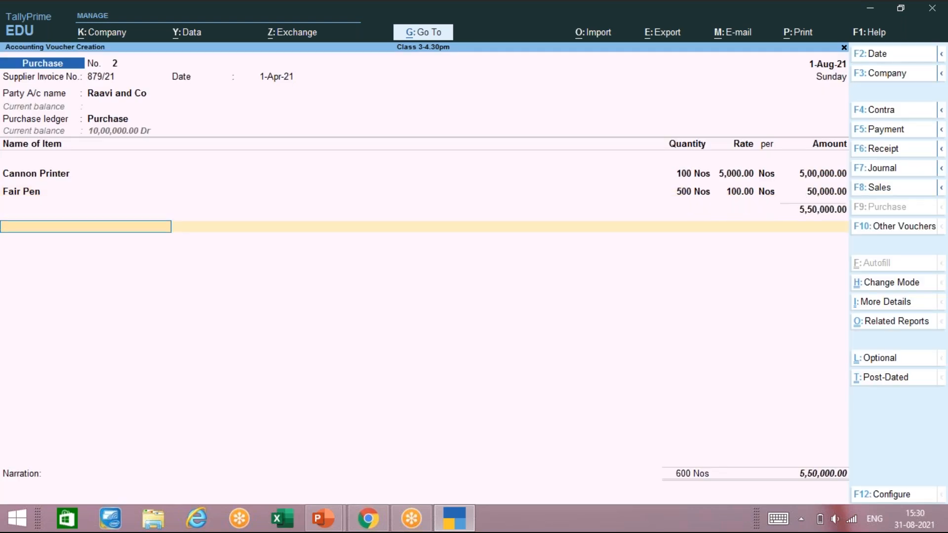
key(Return)
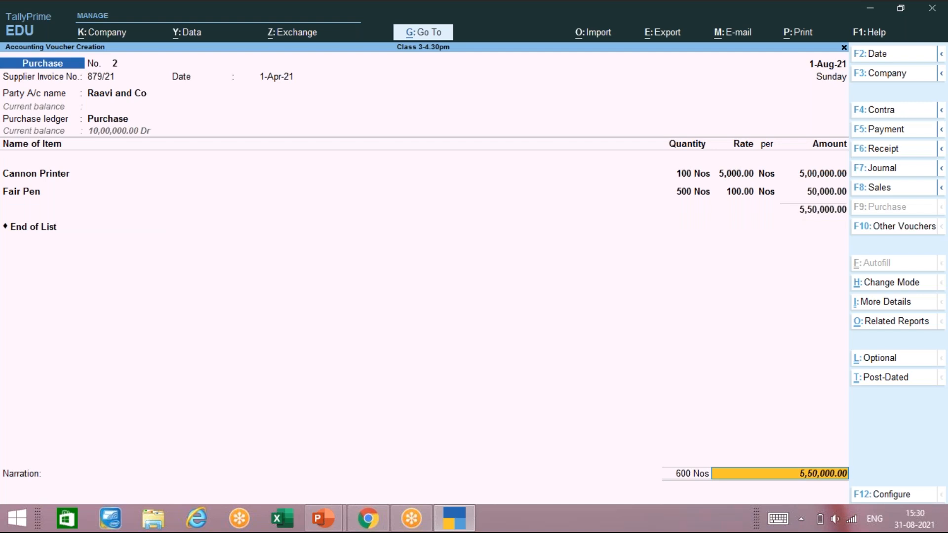
Step: Decline the Accept prompt on voucher 2 and open Voucher Configuration with F12
key(Return)
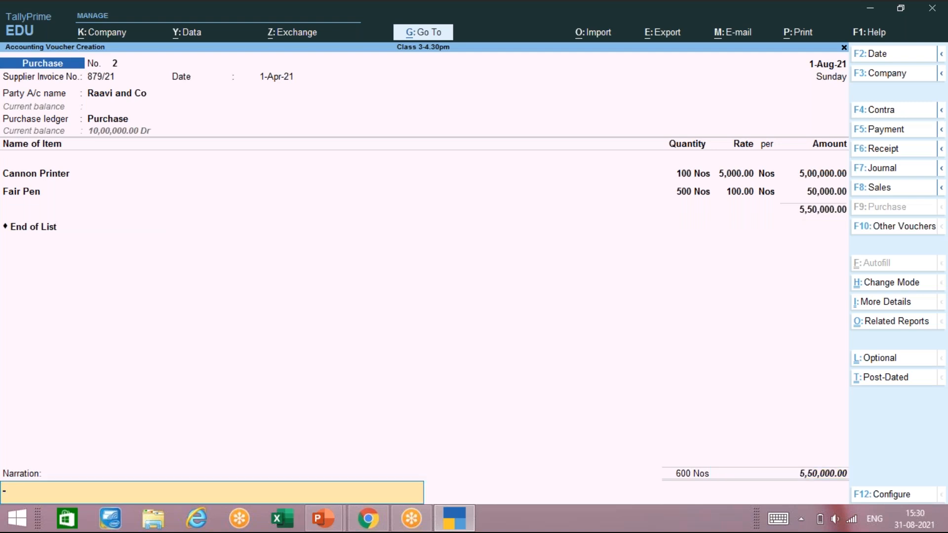
key(Return)
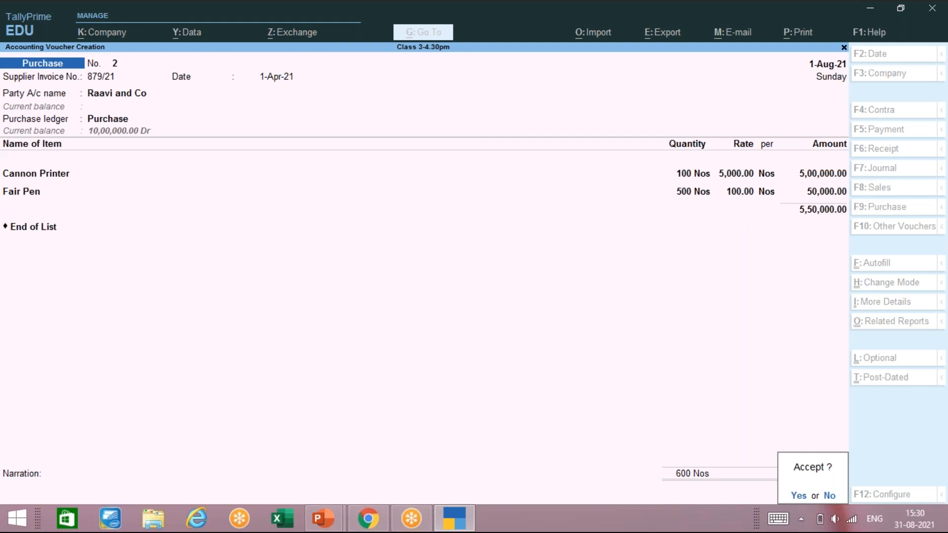
key(Escape)
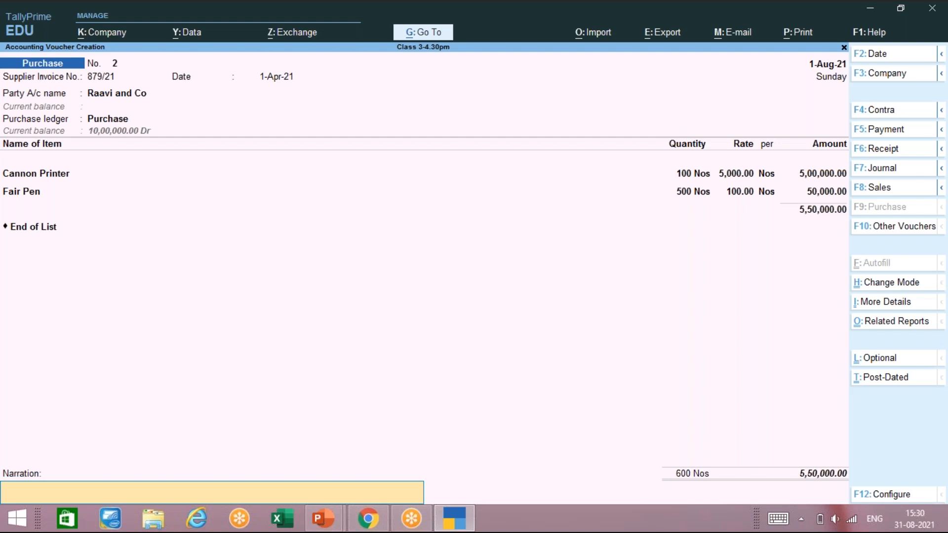
key(F12)
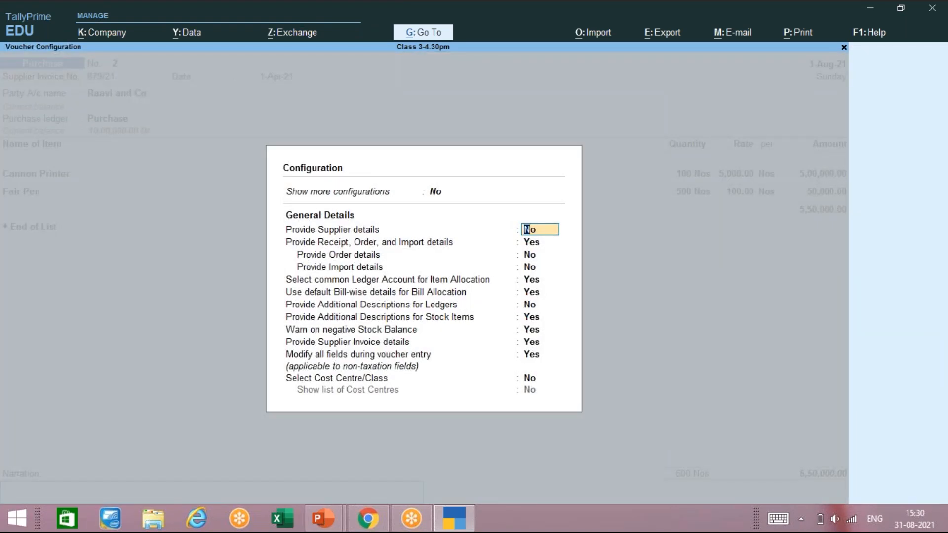
Step: Turn Show more configurations to Yes, review the options, then close back to the Accept prompt
key(Return)
key(Return)
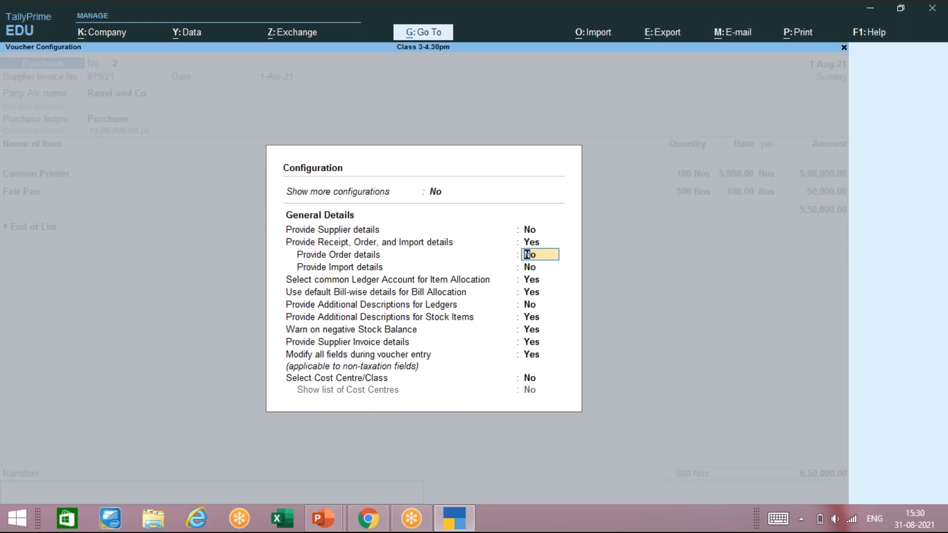
key(Up)
key(Up)
key(Up)
text(yes)
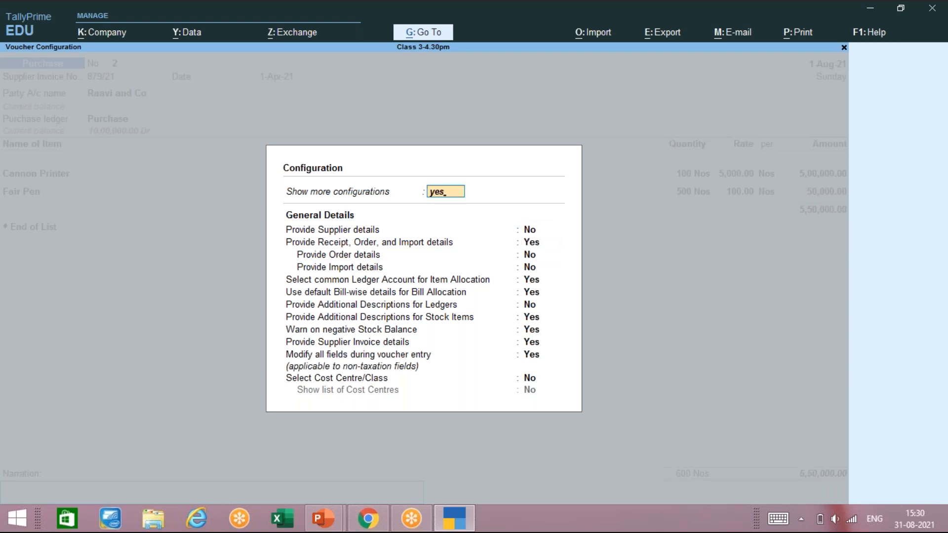
key(Return)
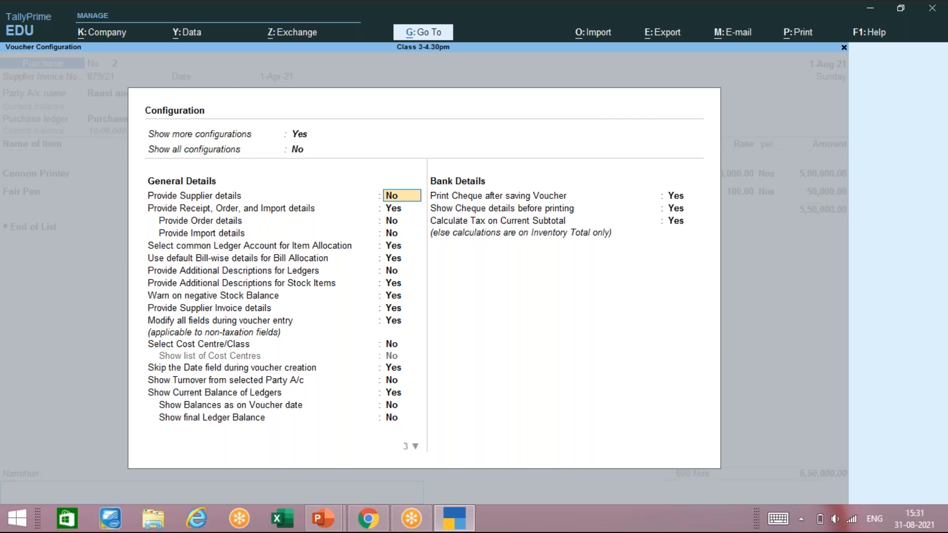
key(Down)
key(Down)
key(Down)
key(Down)
key(Down)
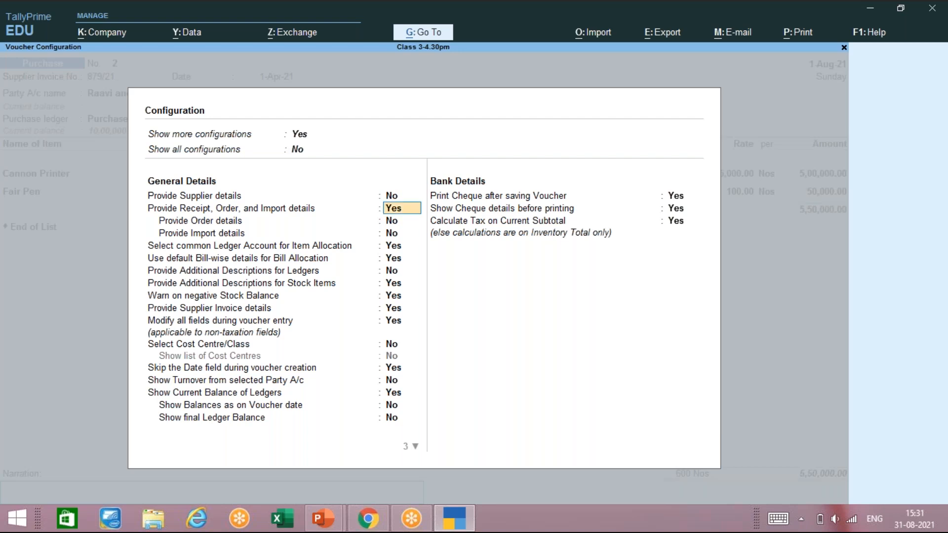
key(Down)
key(Down)
key(Down)
key(Down)
key(Down)
key(Down)
key(Down)
key(Down)
key(Down)
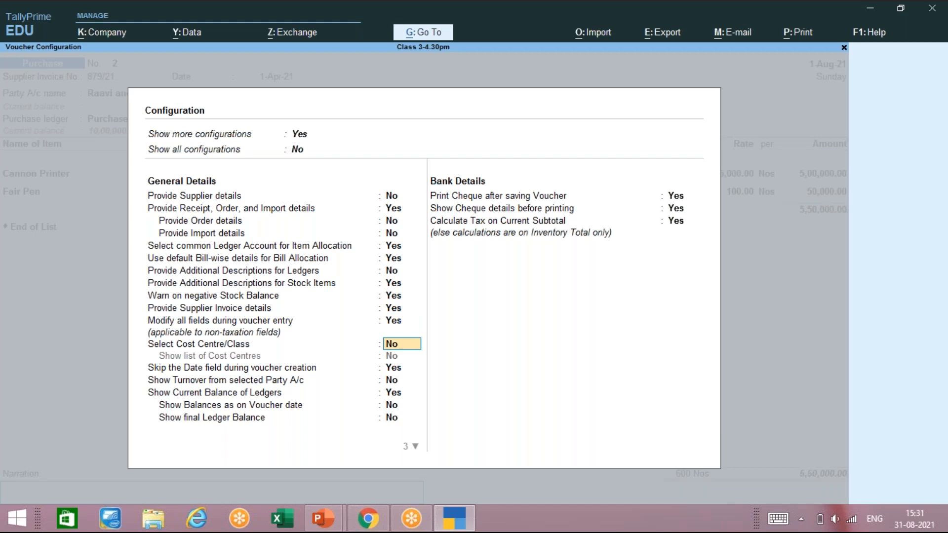
key(Down)
key(Down)
key(Down)
key(Down)
key(Down)
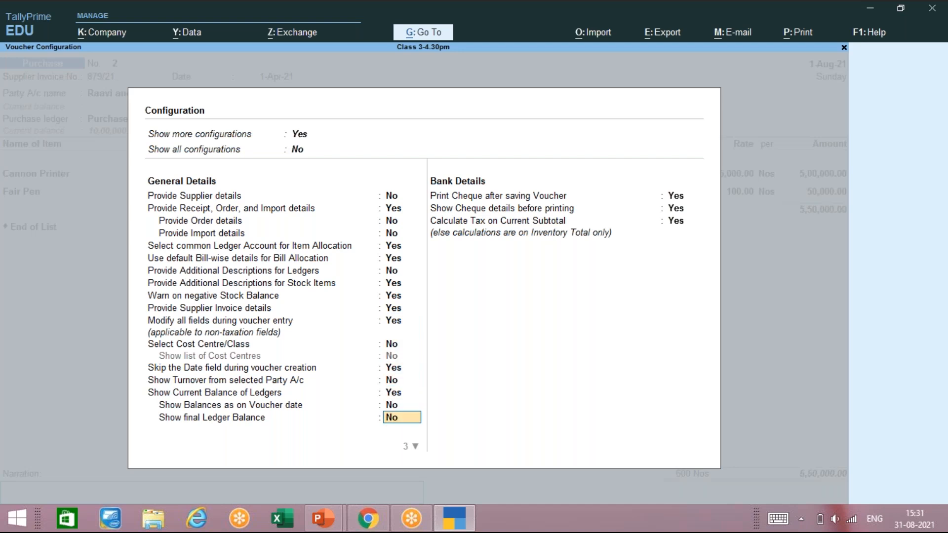
key(Down)
key(Down)
key(Return)
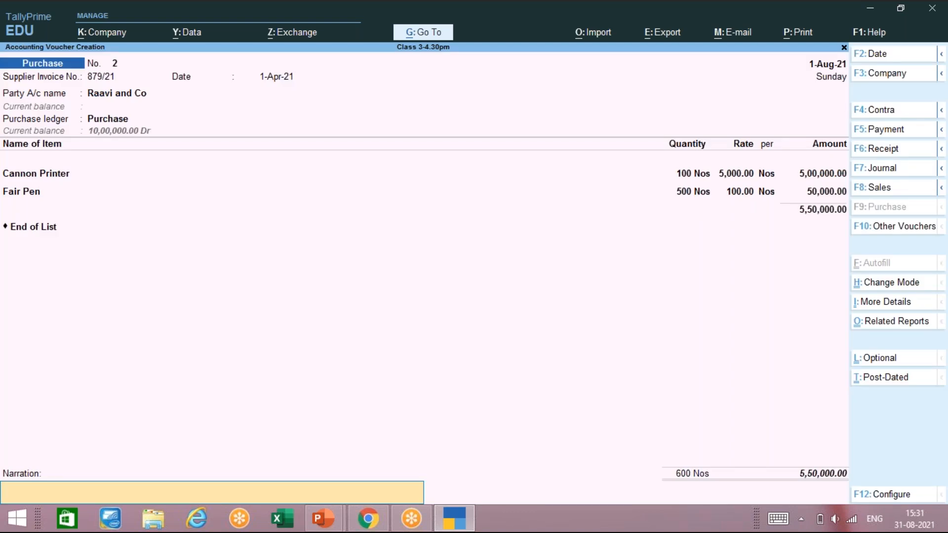
key(Return)
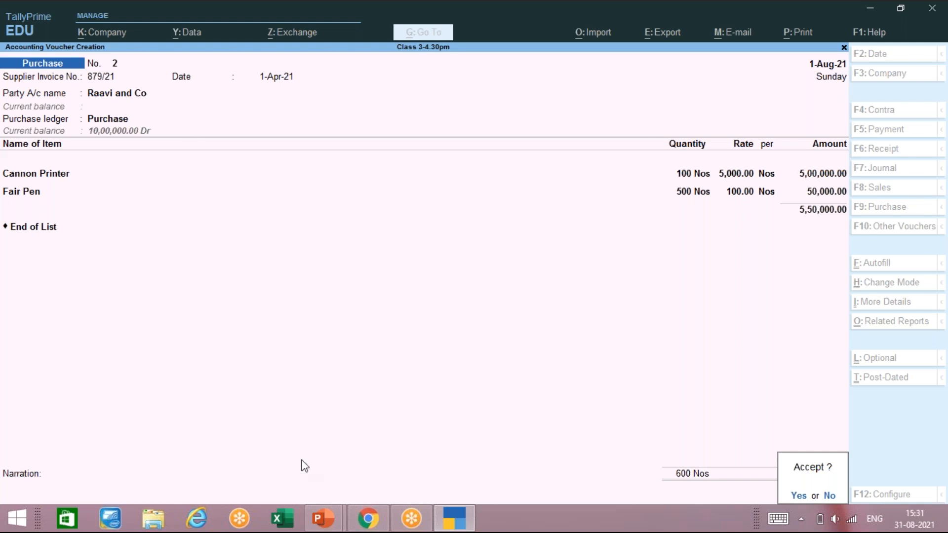
Step: Bring the Tally notes dd.pptx presentation to the front, leaving voucher 2 unaccepted
mouse_move(328, 521)
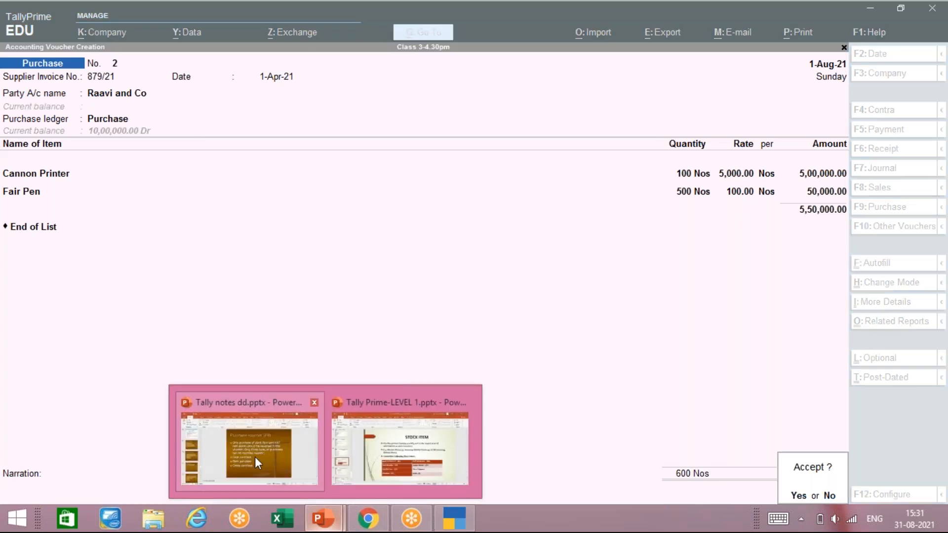
click(254, 457)
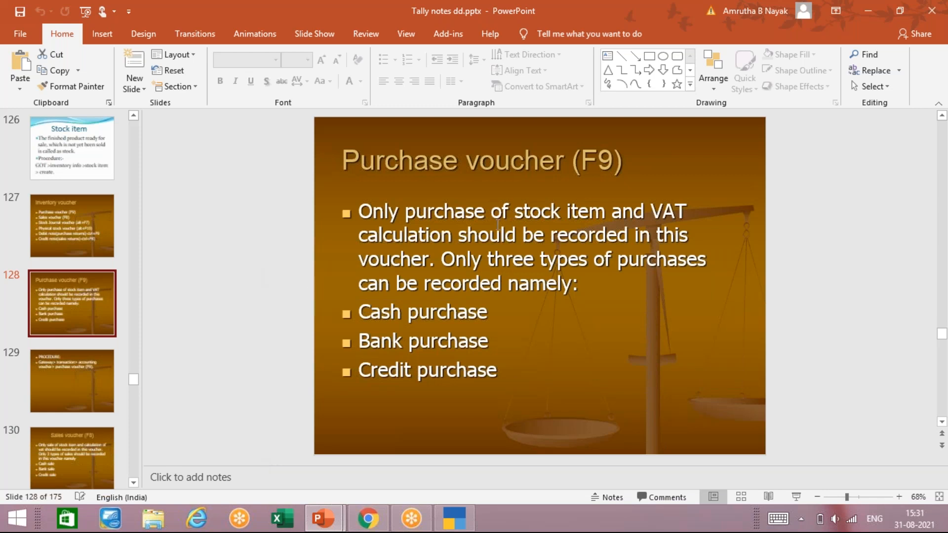
Step: Change 'VAT calculation' to 'GST calculation' in the first bullet of slide 128
click(686, 213)
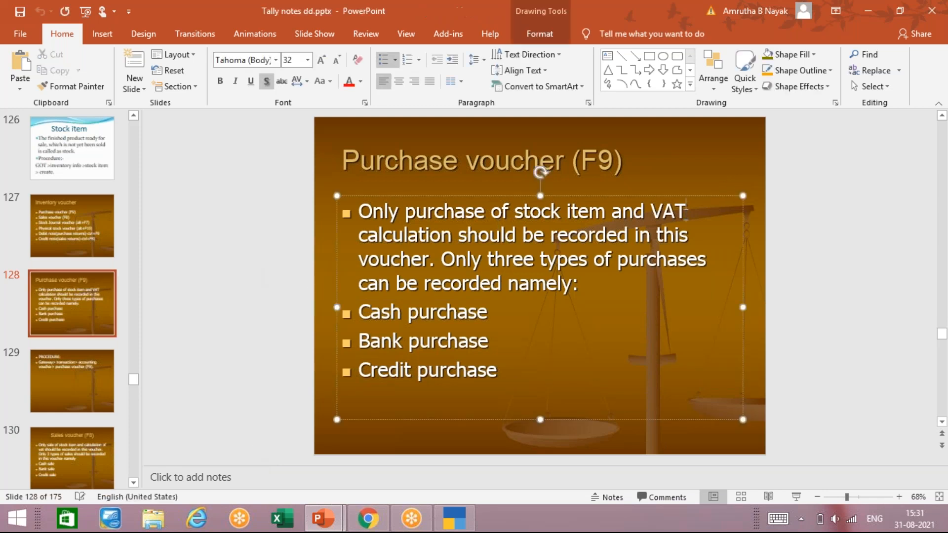
key(BackSpace)
key(BackSpace)
key(BackSpace)
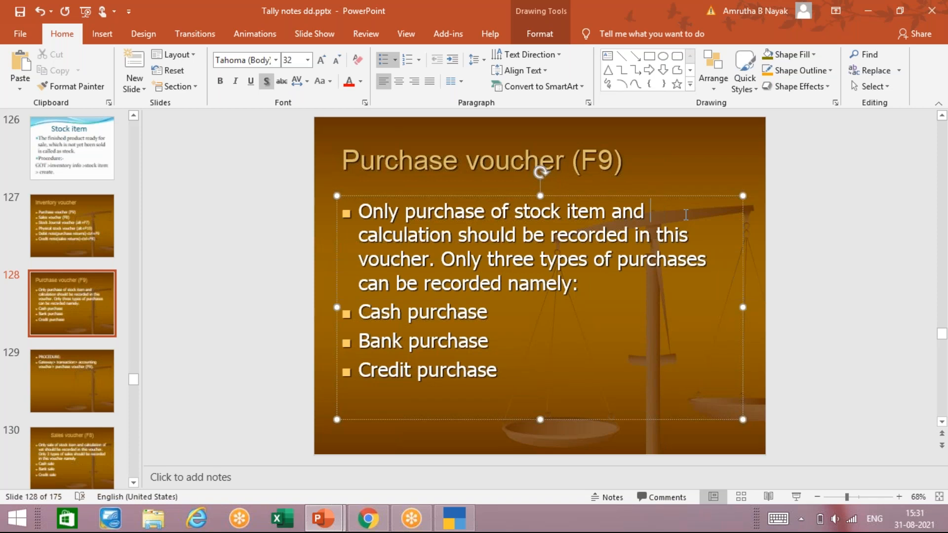
text(GST)
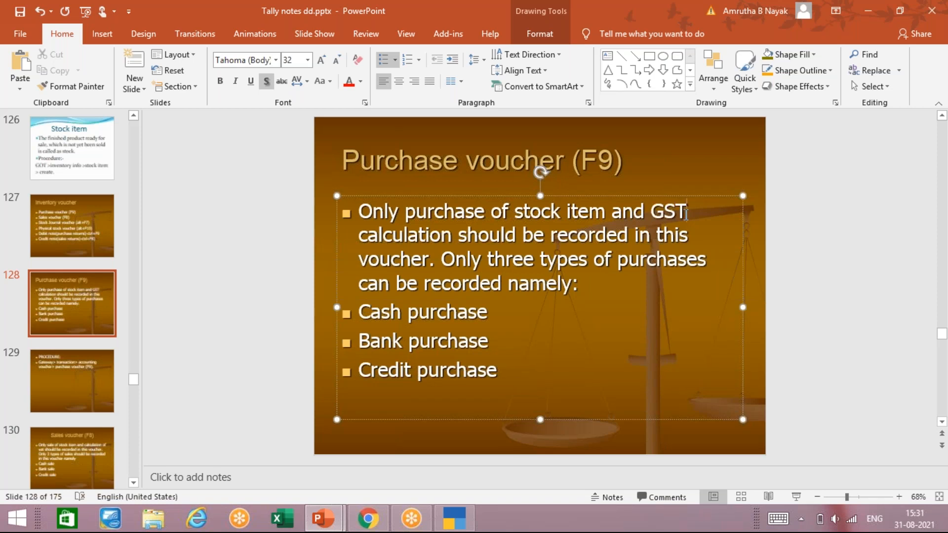
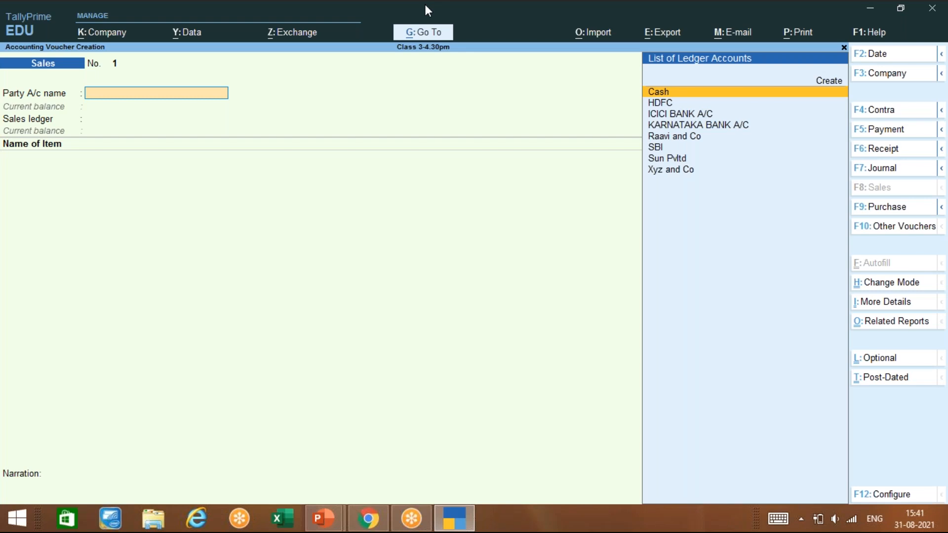
Step: Choose Xyz and Co as the voucher's party and open its ledger for alteration
key(Down)
key(Down)
key(Down)
key(Down)
key(Down)
key(Down)
key(Down)
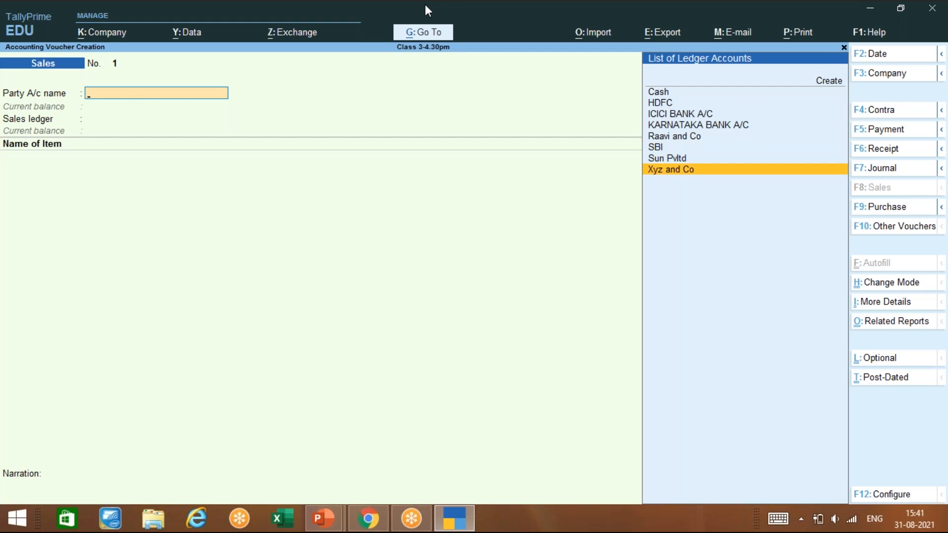
key(Return)
key(Escape)
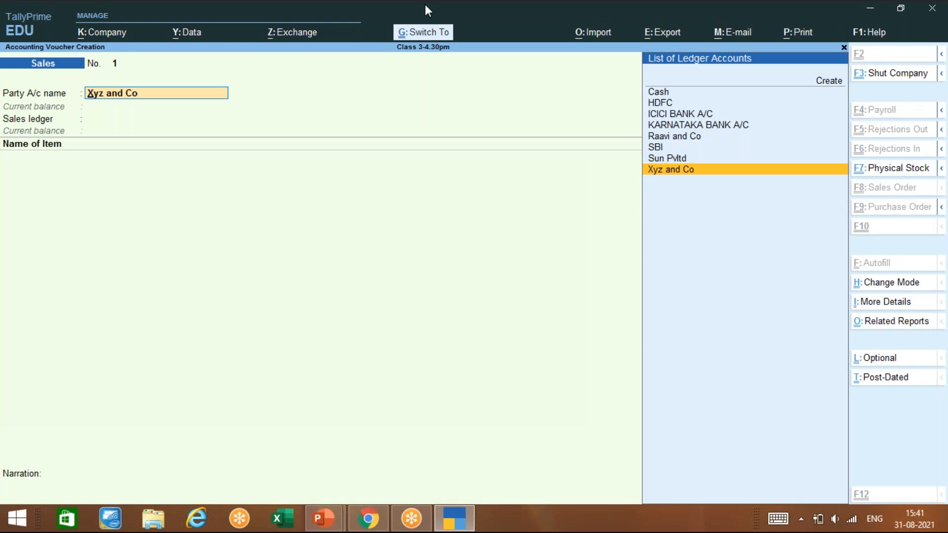
key(ctrl+Return)
key(BackSpace)
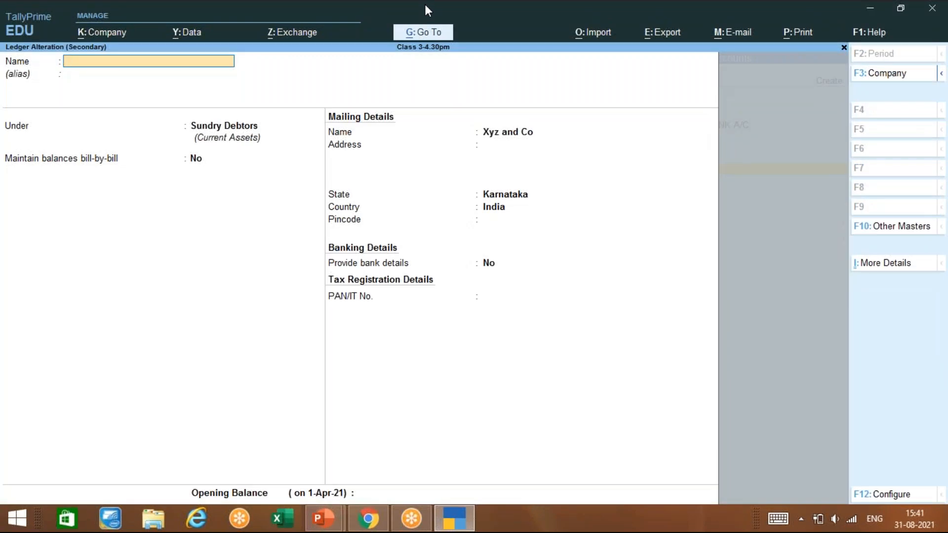
key(Escape)
Step: Set Xyz and Co's ledger to bill-by-bill balances with credit-day checking on, and save it
key(y)
key(ctrl+Return)
key(Return)
key(Return)
key(Return)
text(Y)
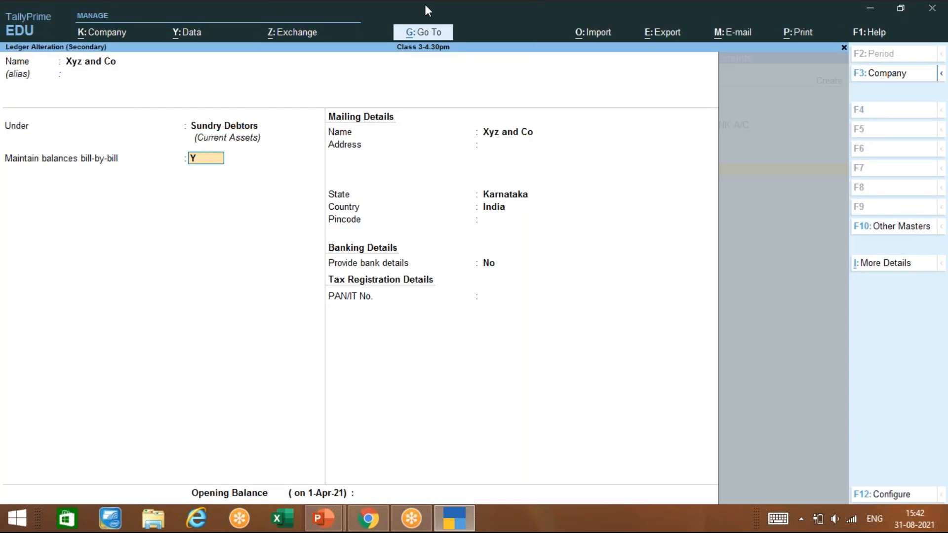
key(Return)
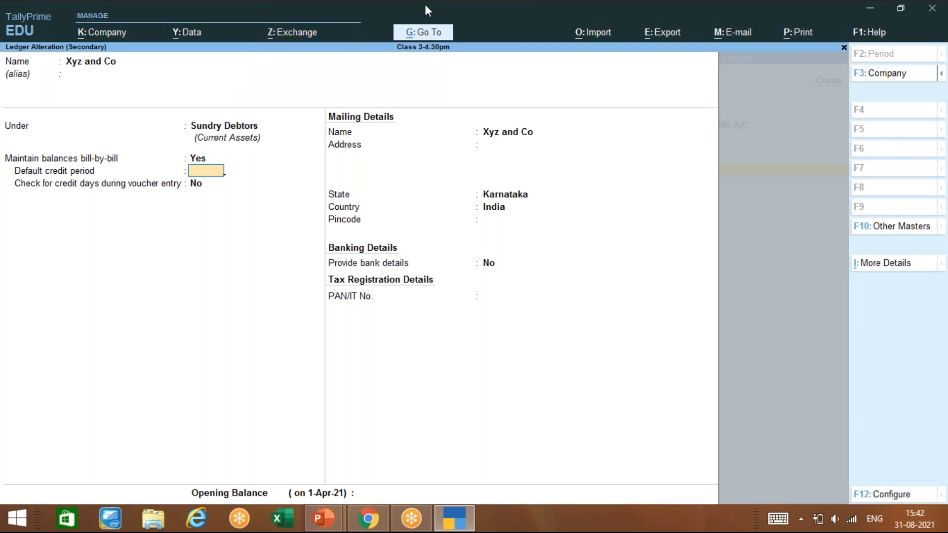
key(Return)
text(Y)
key(Return)
key(ctrl)
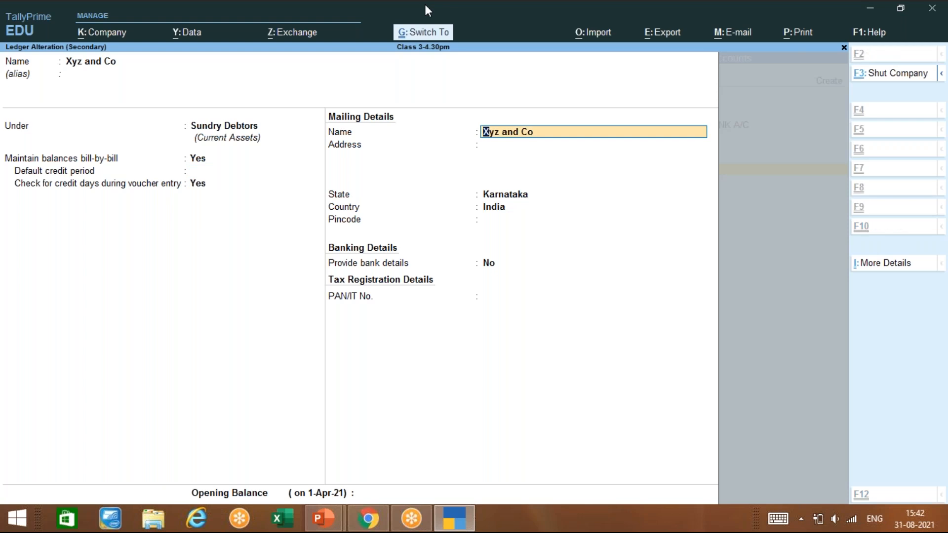
key(ctrl+a)
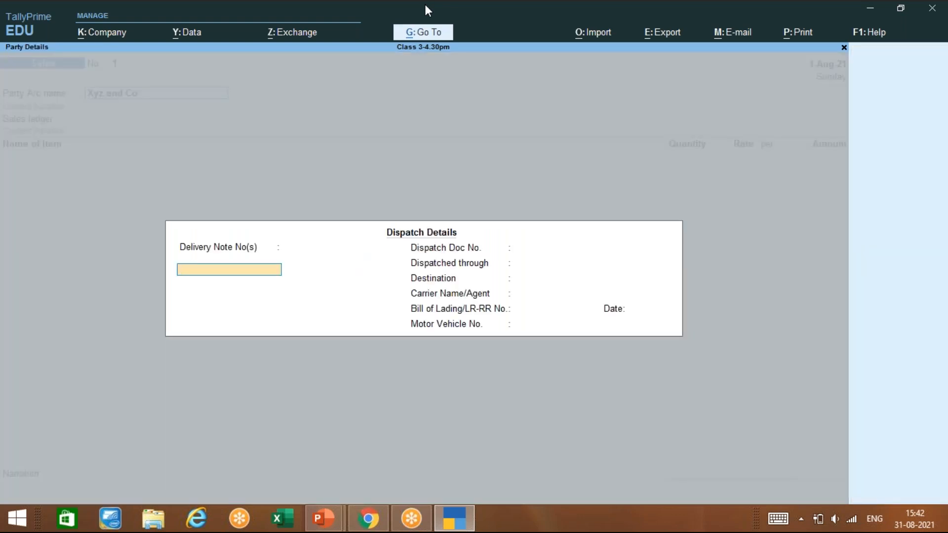
Step: Leave delivery note, document, destination, carrier and bill of lading fields blank and close Dispatch Details
key(Return)
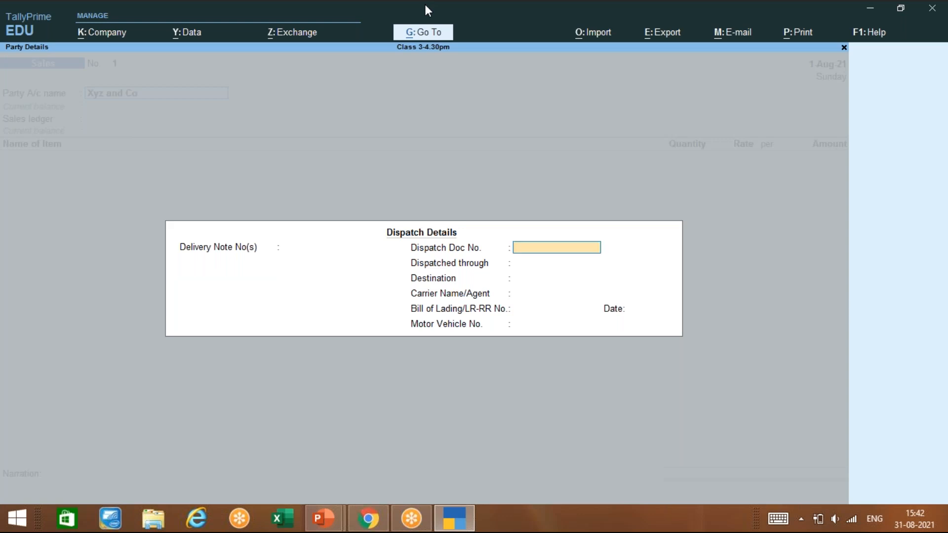
key(Return)
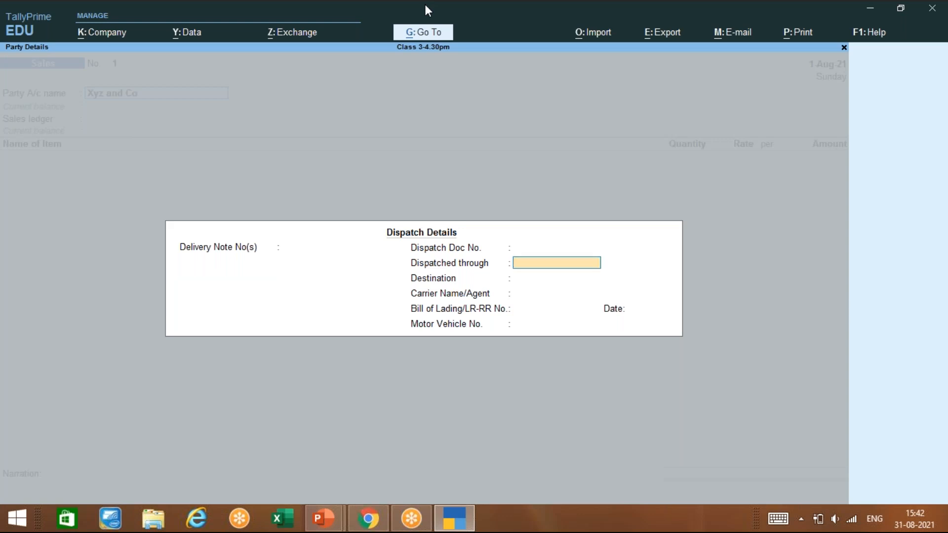
key(Return)
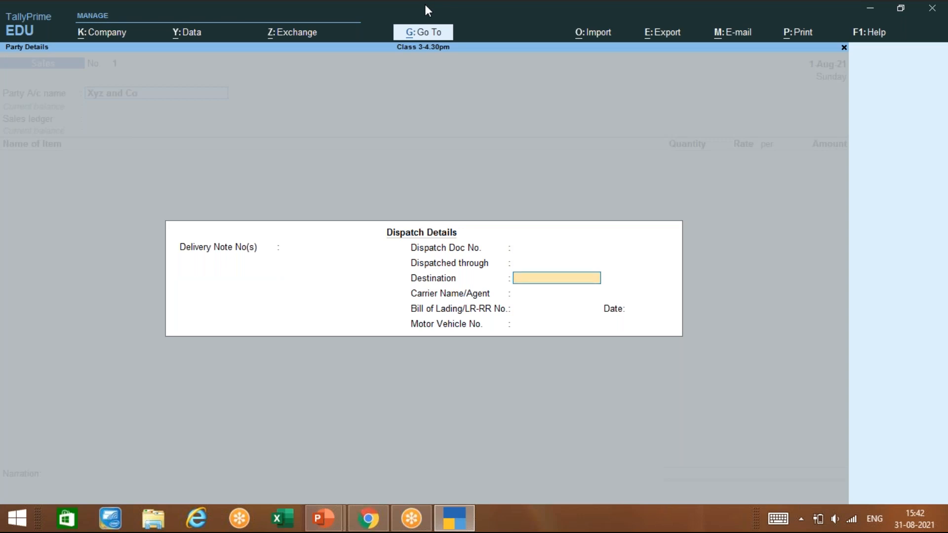
key(Return)
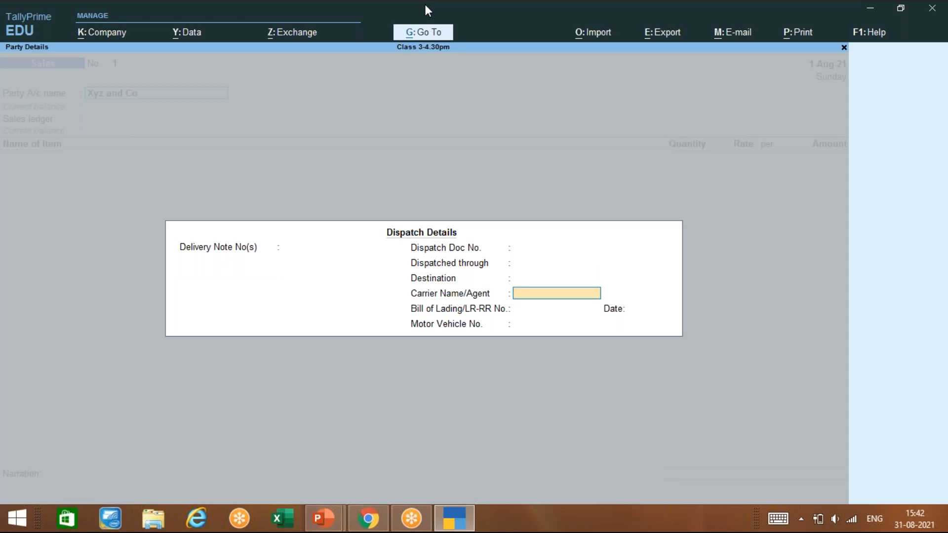
key(Return)
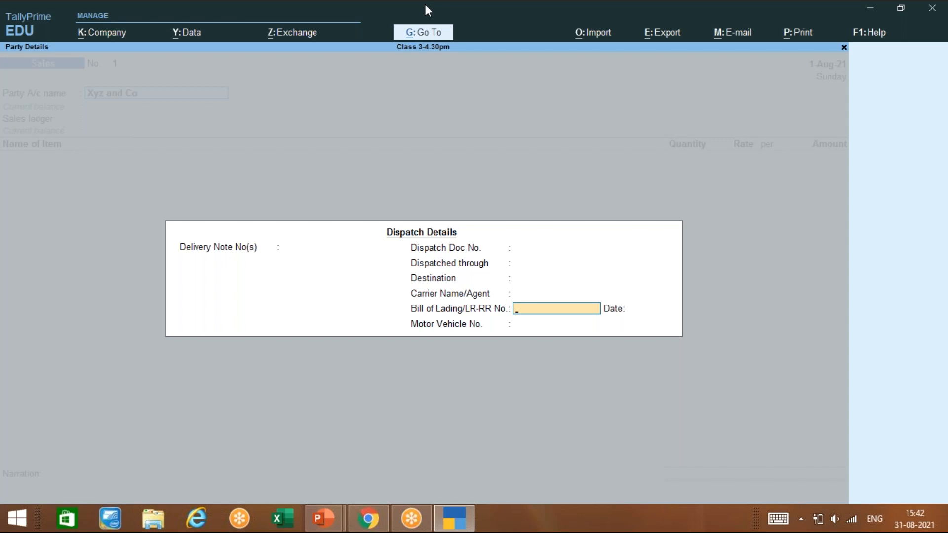
key(Return)
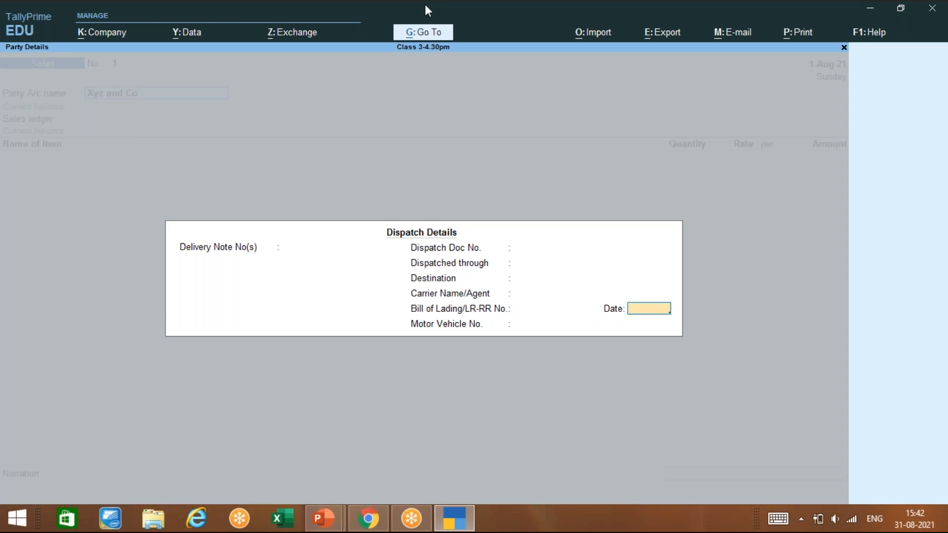
key(Return)
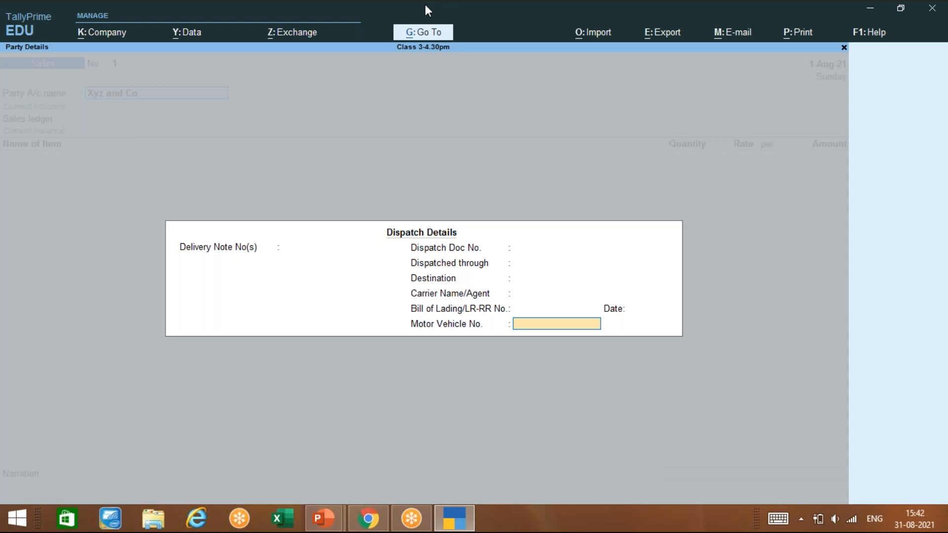
key(Return)
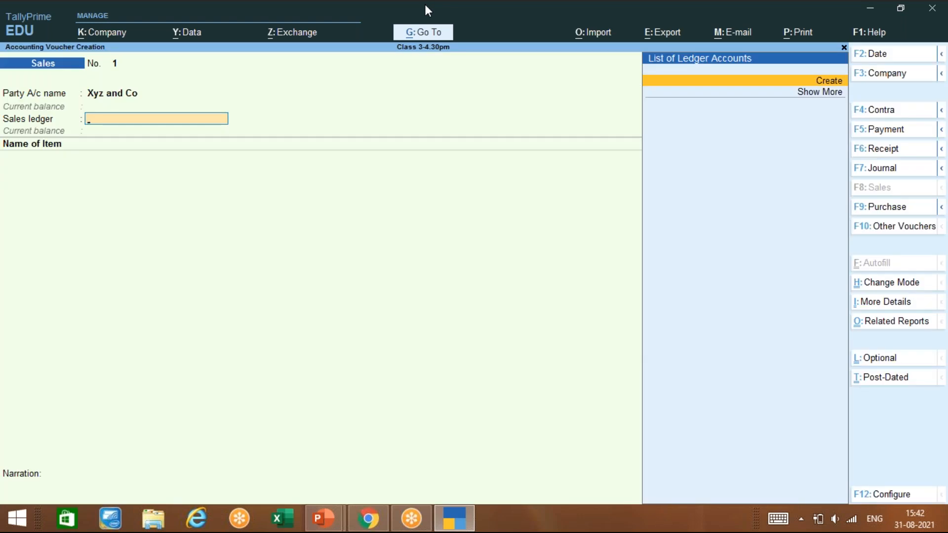
Step: Create ledger SALES under Sales Accounts, type Not Applicable, and select it as sales ledger
key(alt)
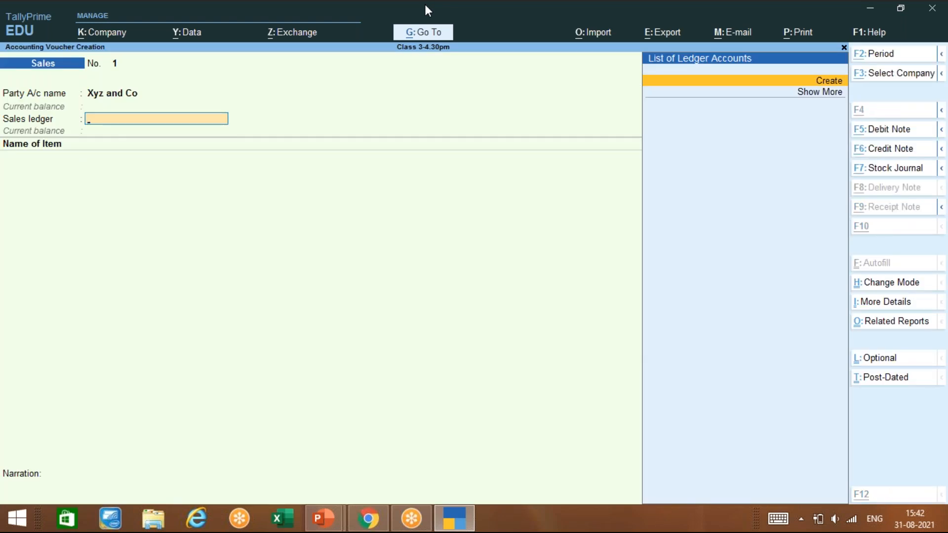
key(alt+c)
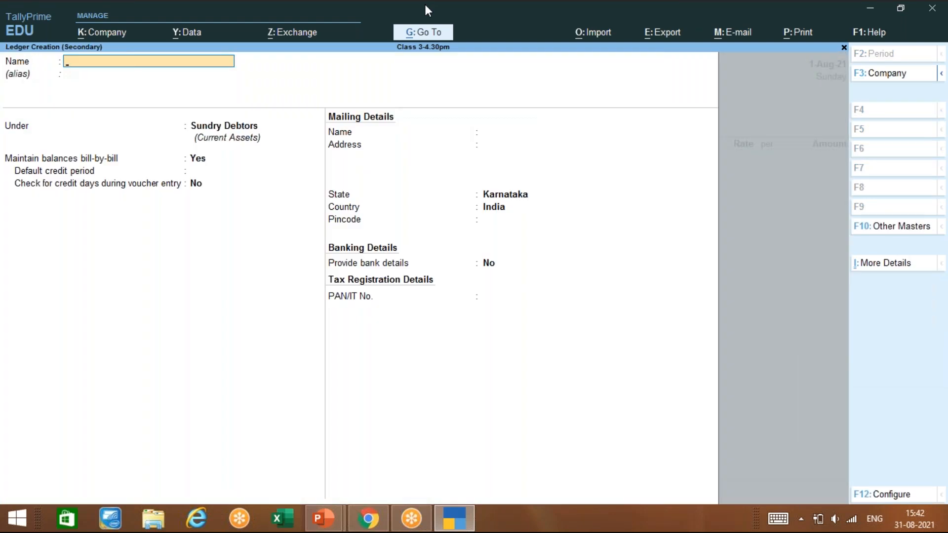
key(alt+Tab)
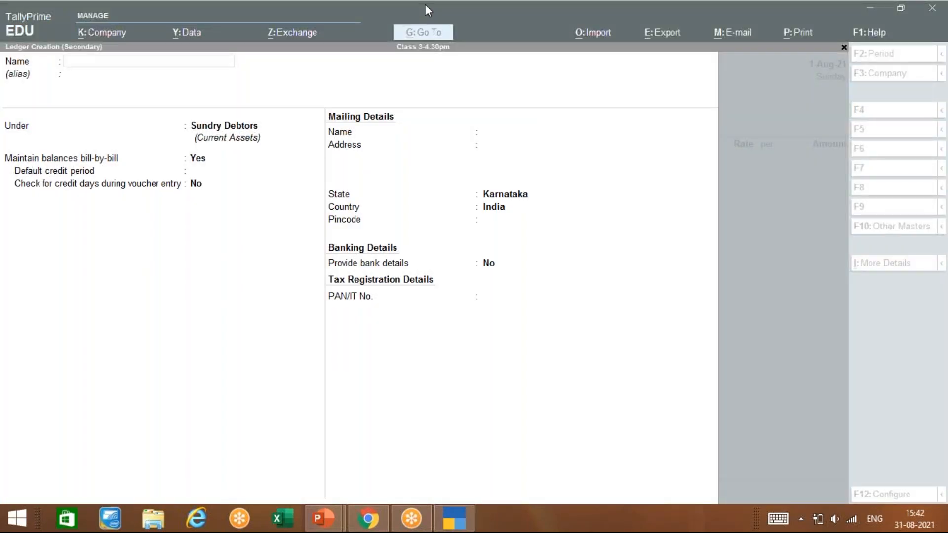
click(243, 231)
text(SALES)
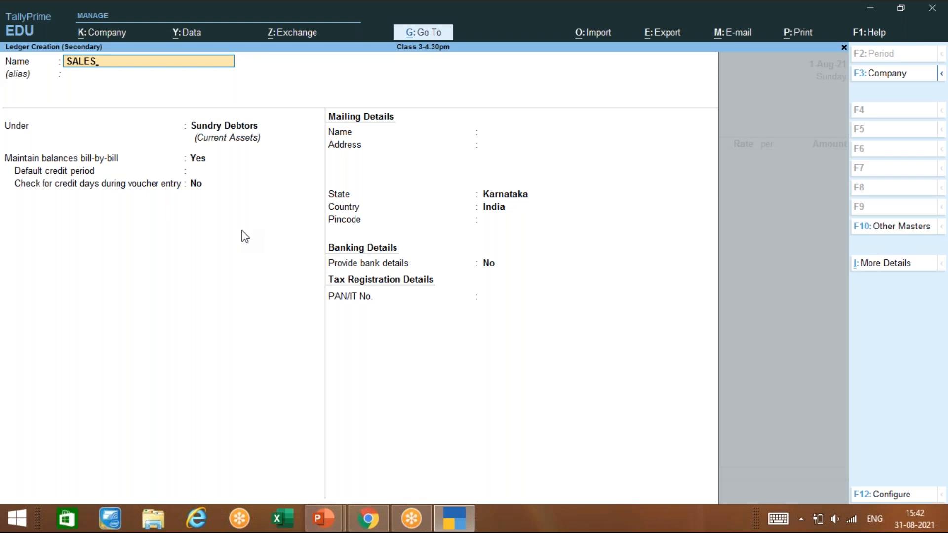
key(Return)
key(Return)
text(SAL)
key(Return)
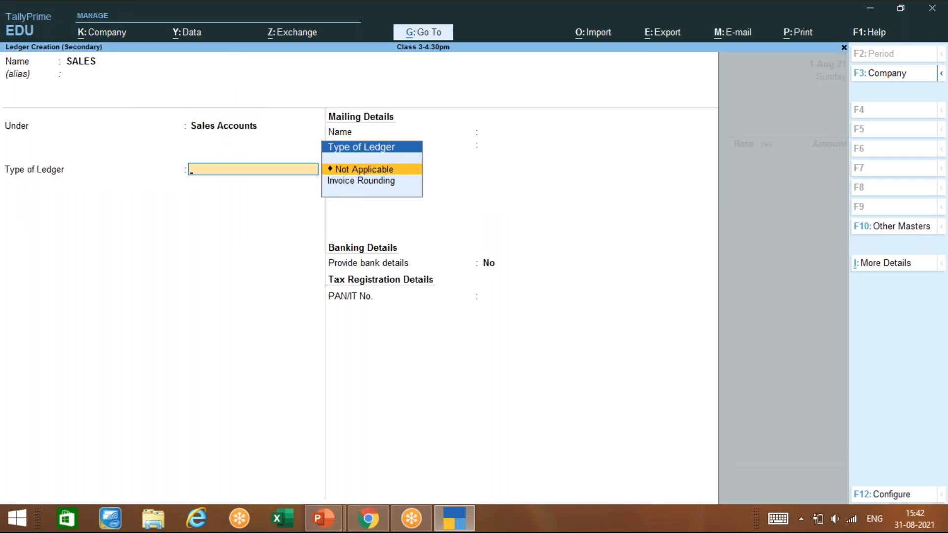
key(Return)
key(ctrl)
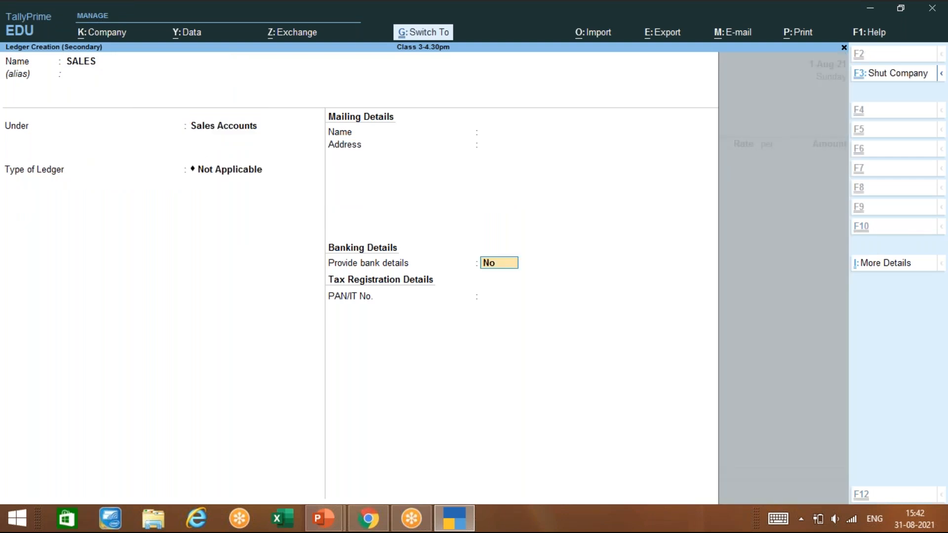
key(ctrl+a)
key(Return)
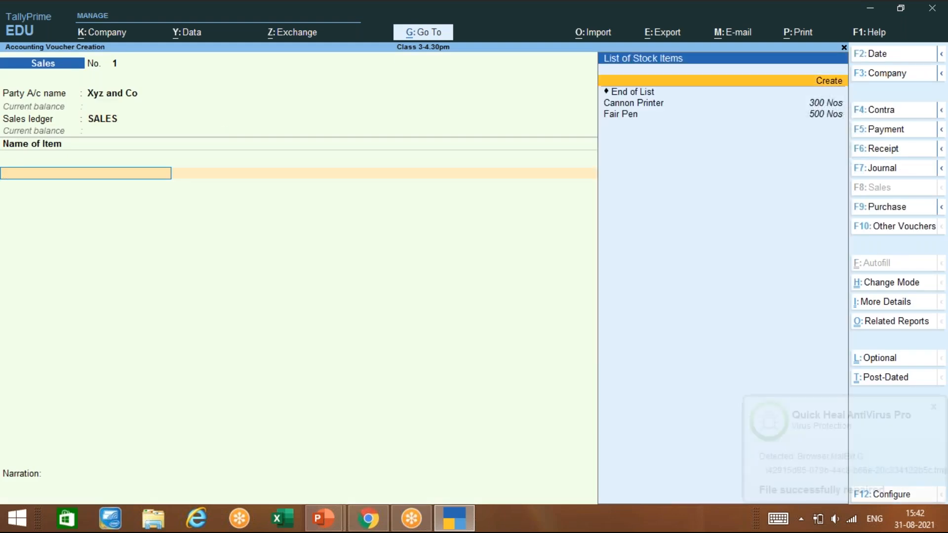
Step: Add Cannon Printer from the Bangalore godown: 50 Nos at 10,000.00 per Nos, totalling 5,00,000.00
key(Down)
key(Down)
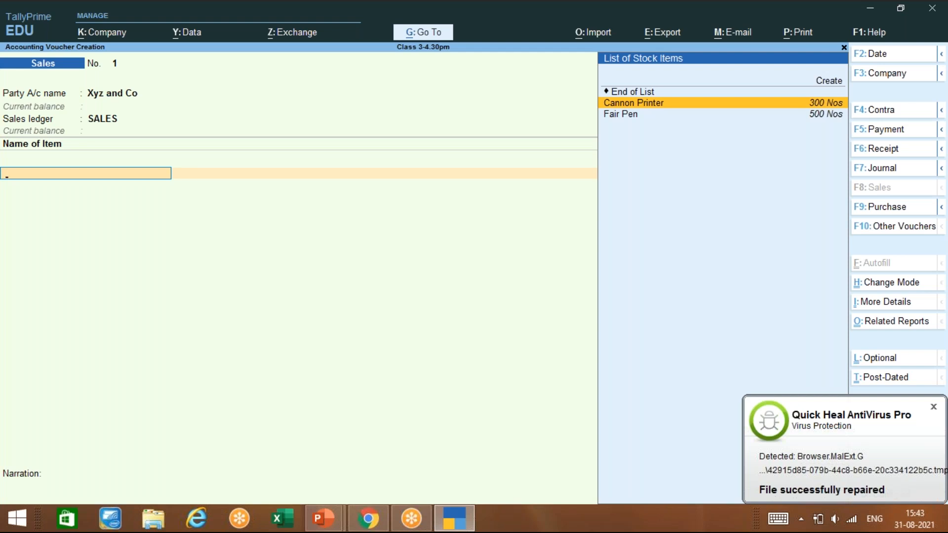
key(Return)
key(Return)
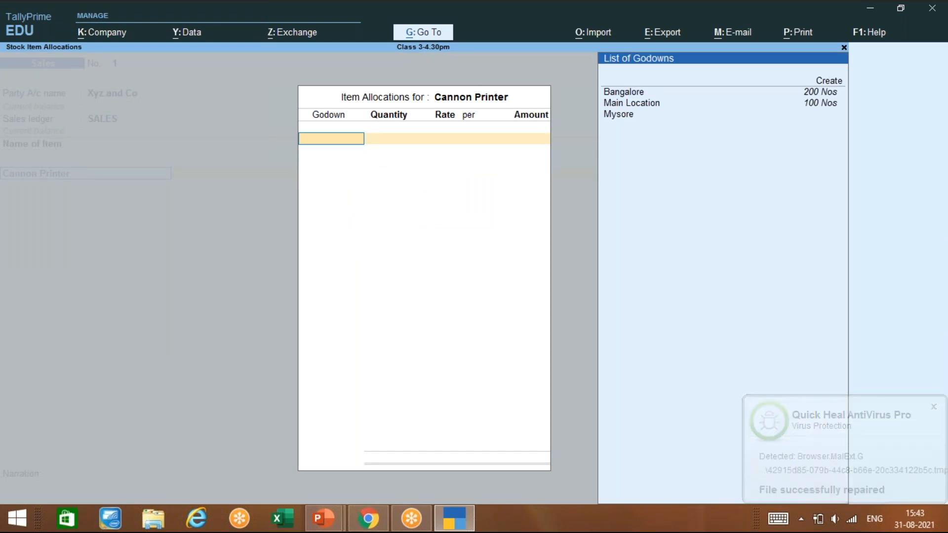
key(Down)
key(Down)
key(Down)
key(Down)
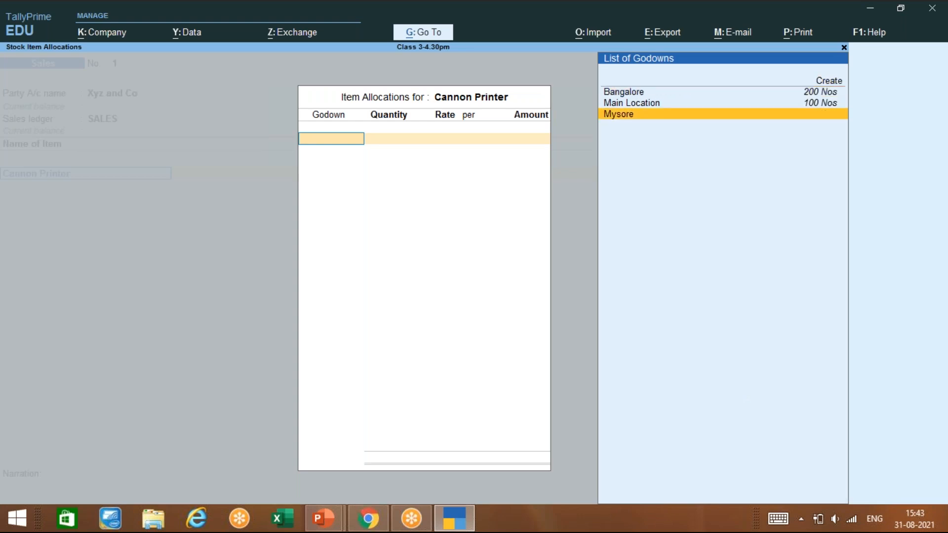
key(Up)
key(Up)
key(Return)
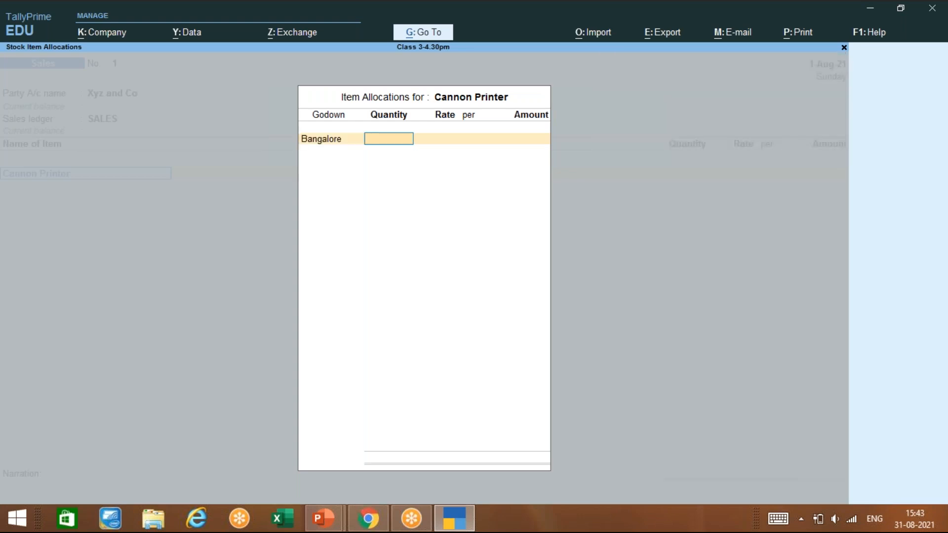
text(50)
key(Return)
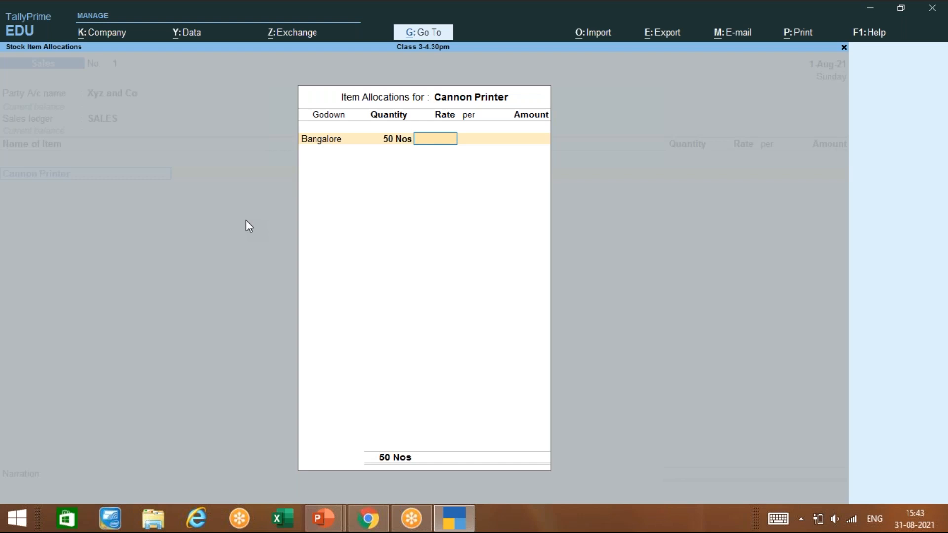
text(10000)
key(Return)
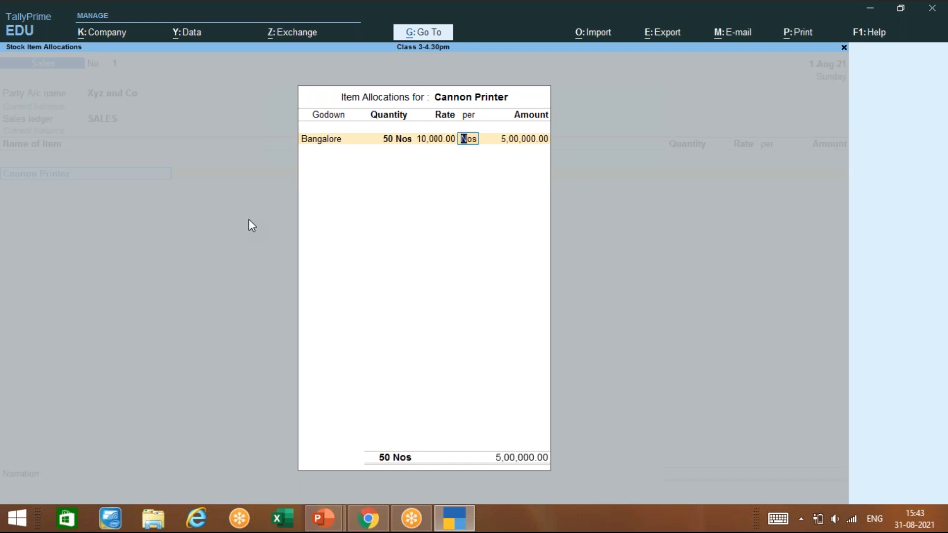
key(Return)
key(Return)
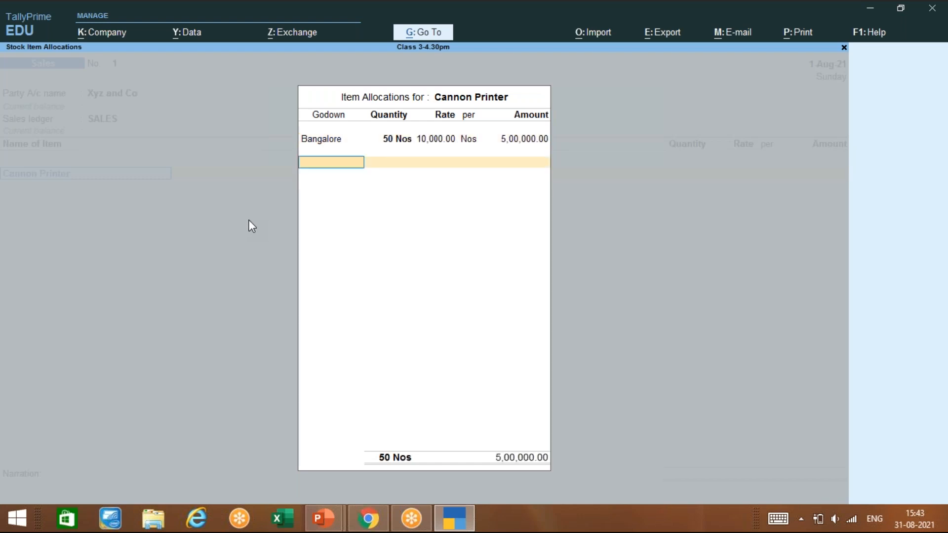
key(Return)
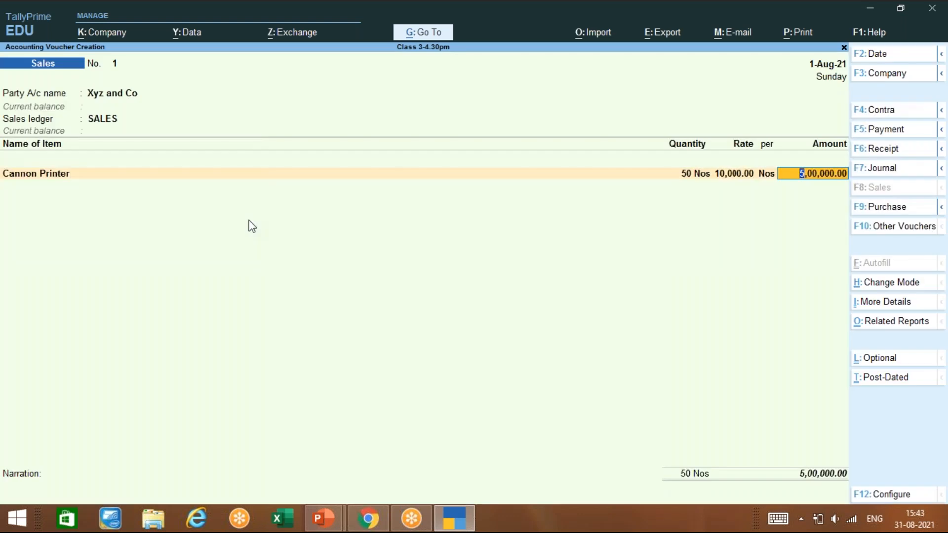
key(Return)
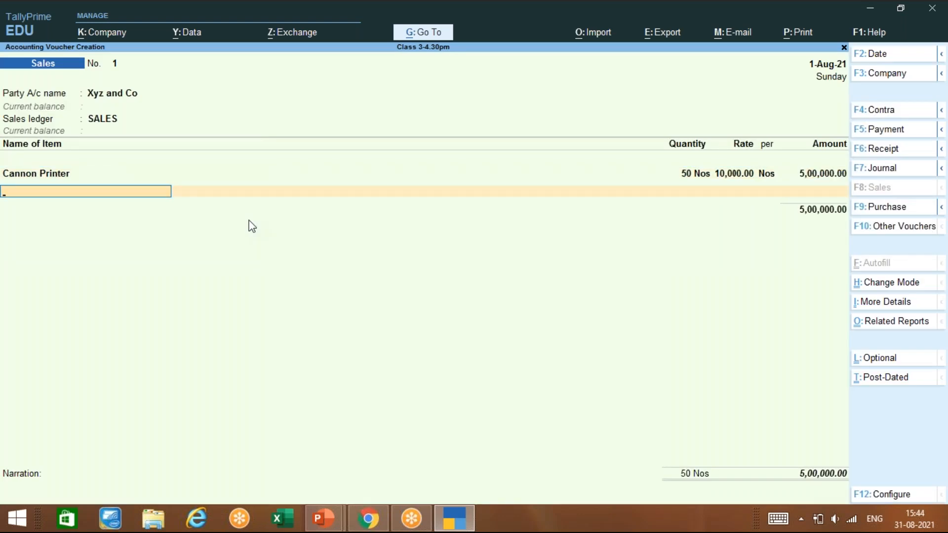
Step: End the item list and attempt to save the sales voucher
key(Return)
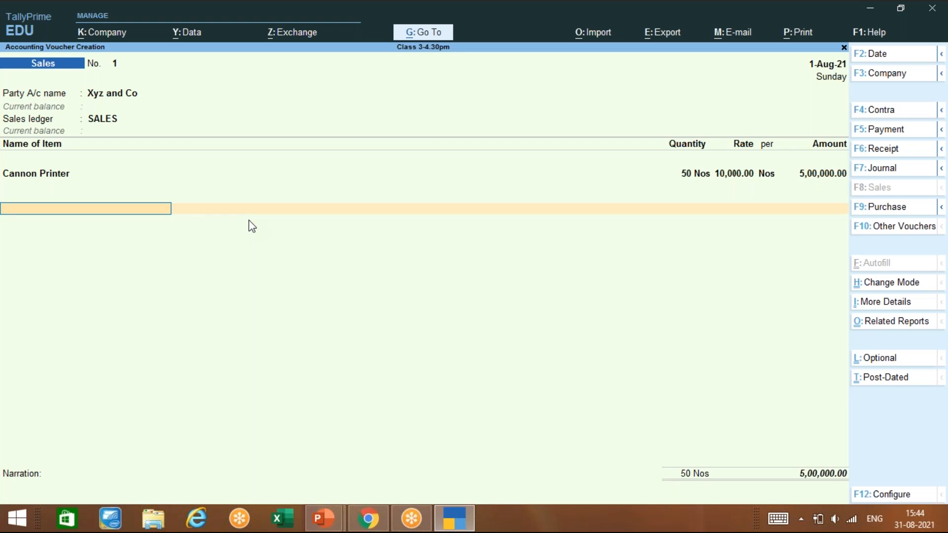
key(Return)
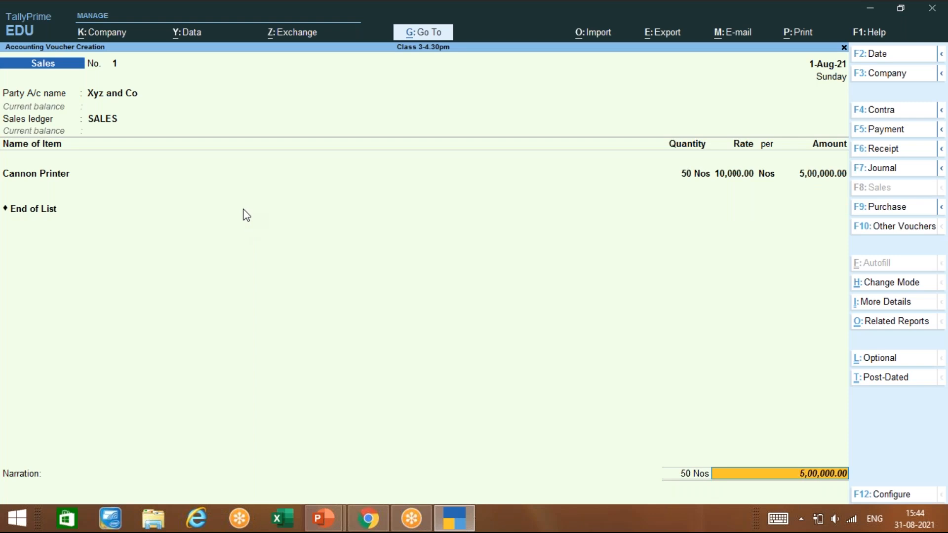
key(Return)
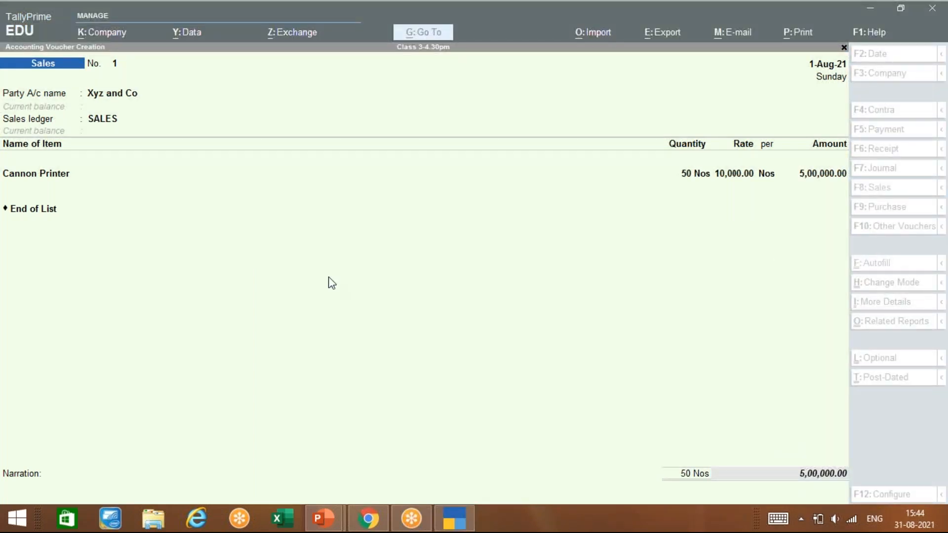
Step: Recheck the Cannon Printer line and its Bangalore allocation, then bring up voucher configuration
click(509, 224)
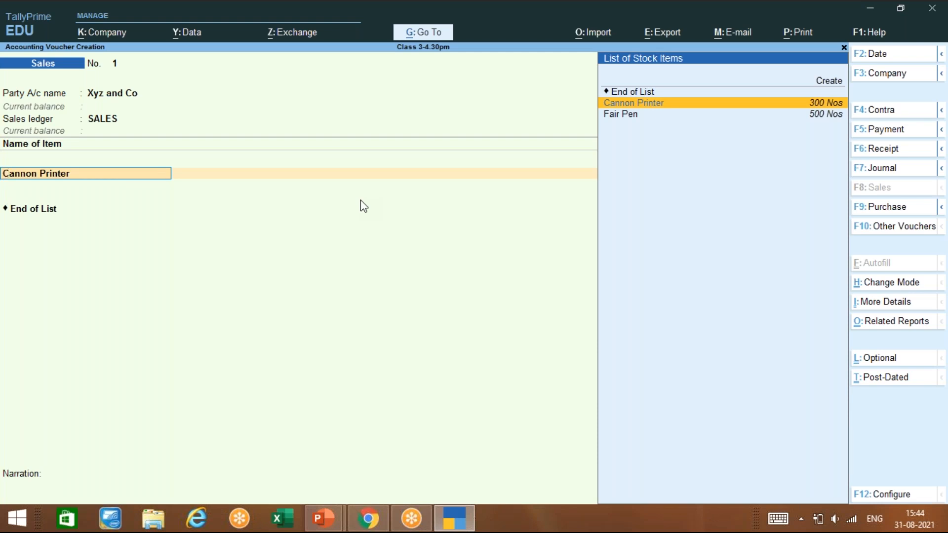
key(Return)
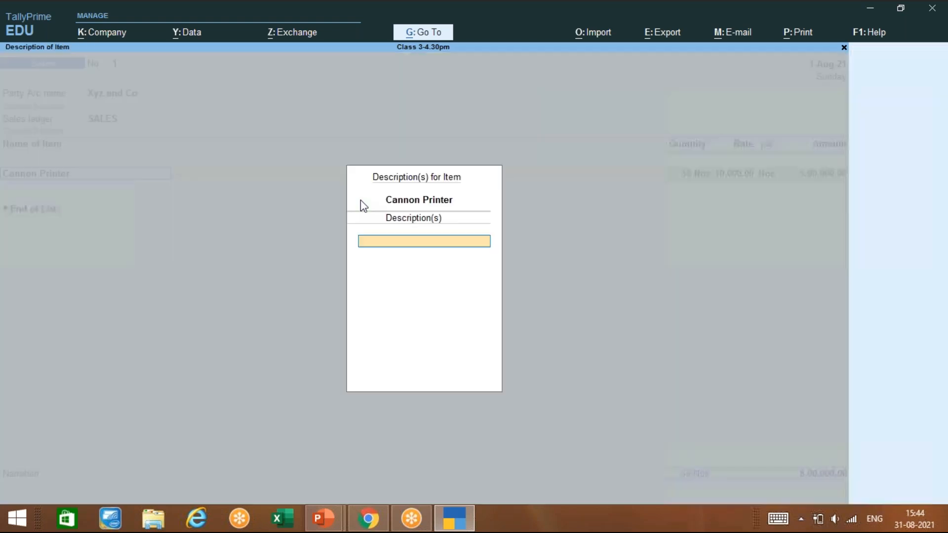
key(Return)
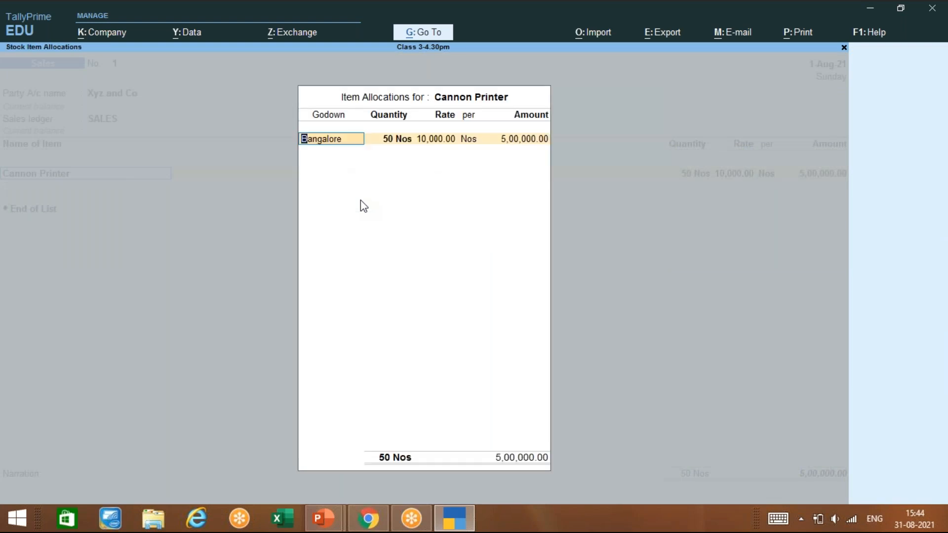
key(Return)
key(Return)
key(Return)
key(Return)
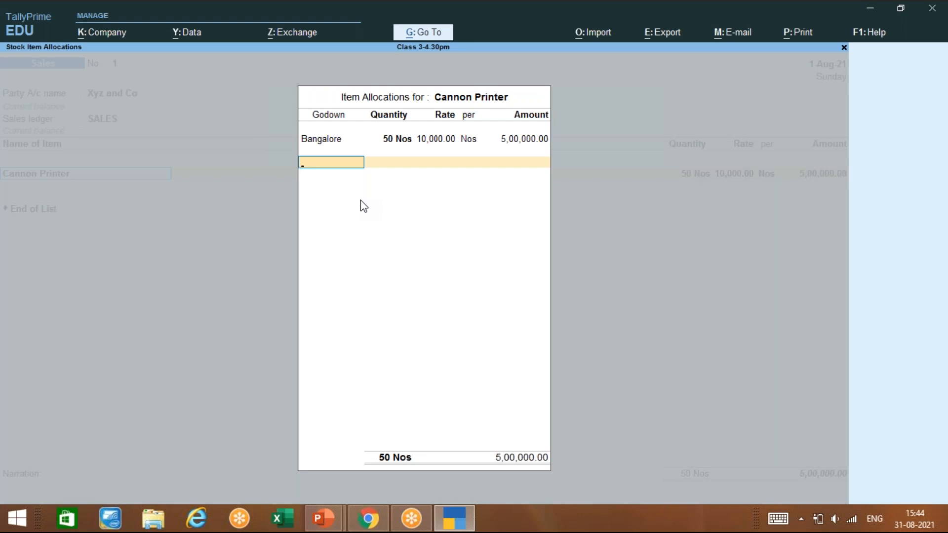
key(Return)
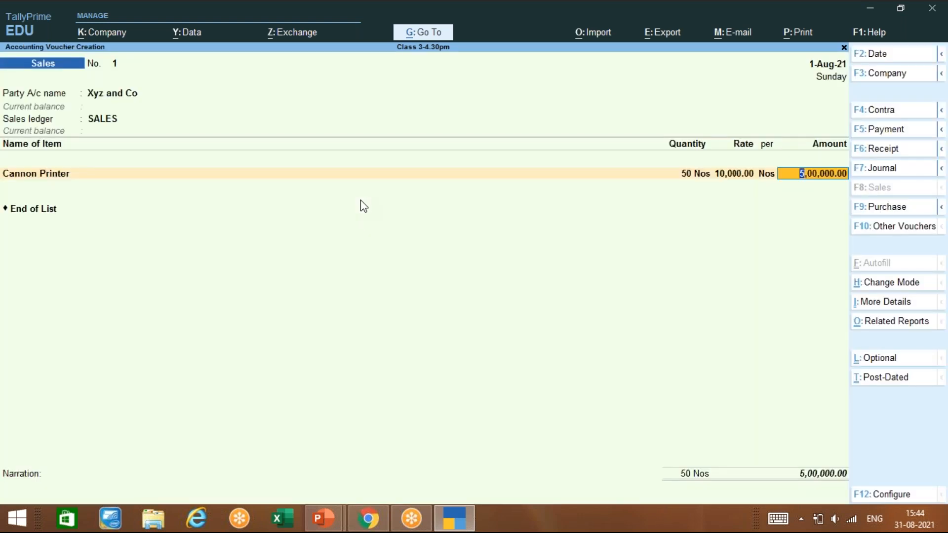
key(F12)
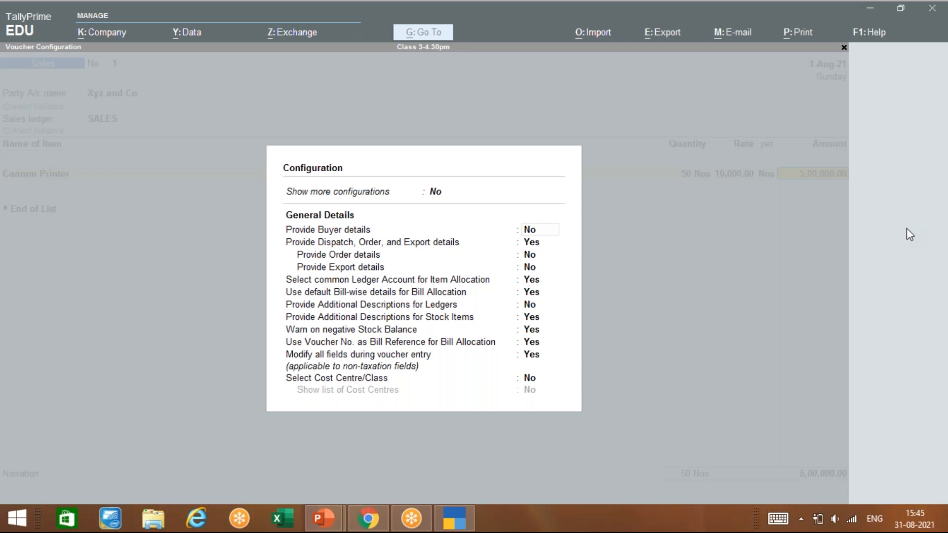
Step: Set Show more configurations to Yes and review the extra options down to Exporter's Details unchanged
key(Up)
text(YES)
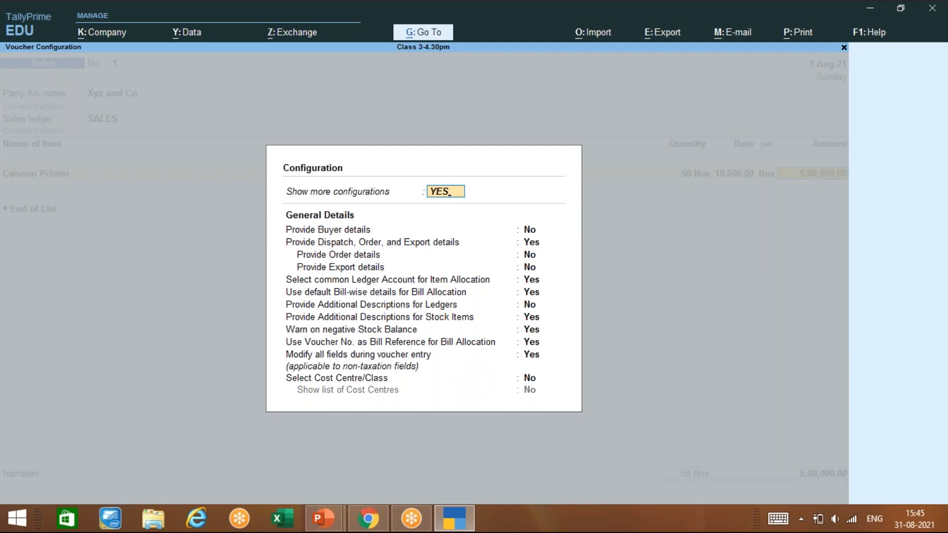
key(Return)
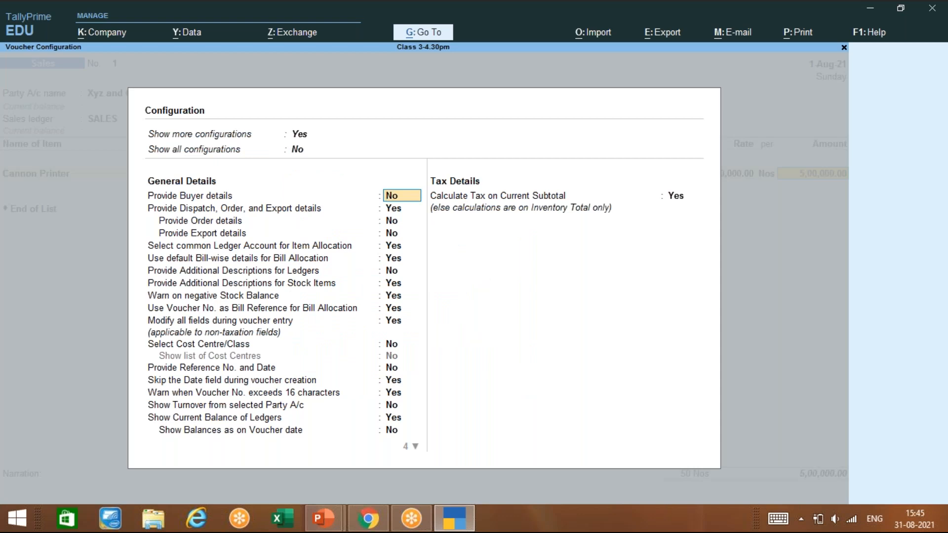
key(Return)
key(Return)
key(Return)
key(Return)
key(Return)
key(Return)
key(Return)
key(Return)
key(Return)
key(Return)
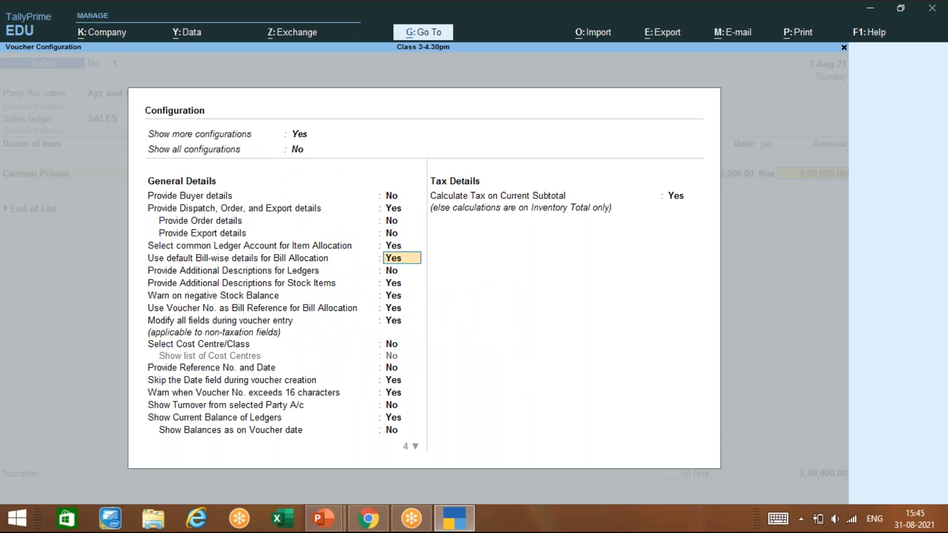
key(Return)
key(Return)
key(Return)
key(Return)
key(Return)
key(Return)
key(Return)
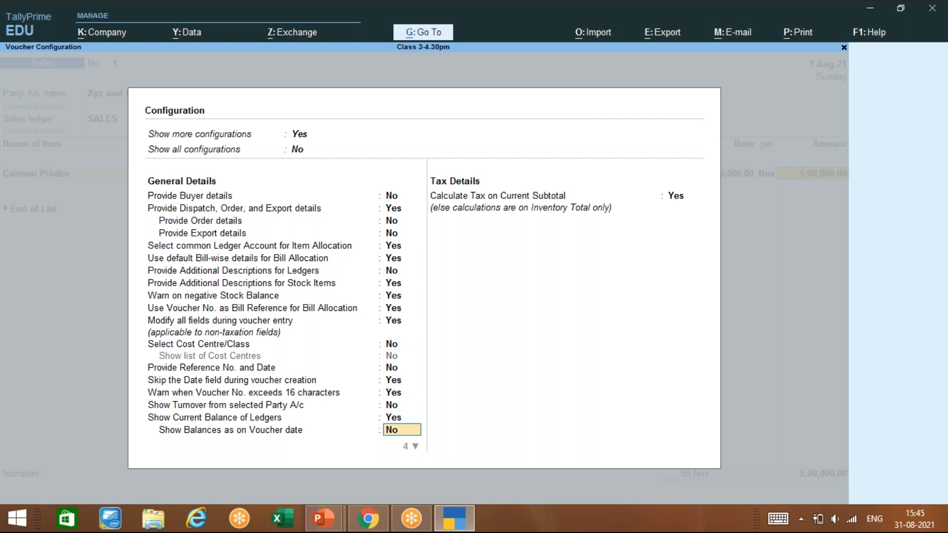
key(Return)
key(Return)
key(Return)
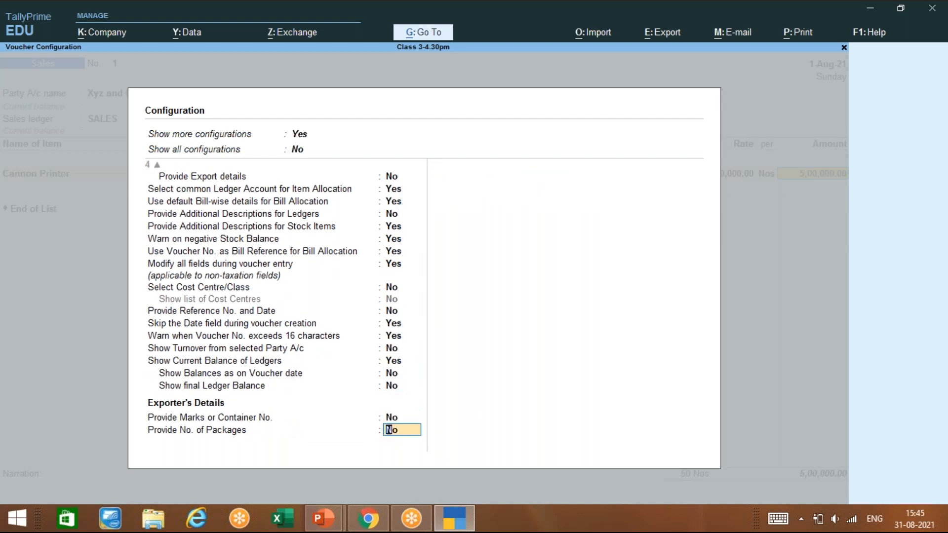
key(Return)
key(Return)
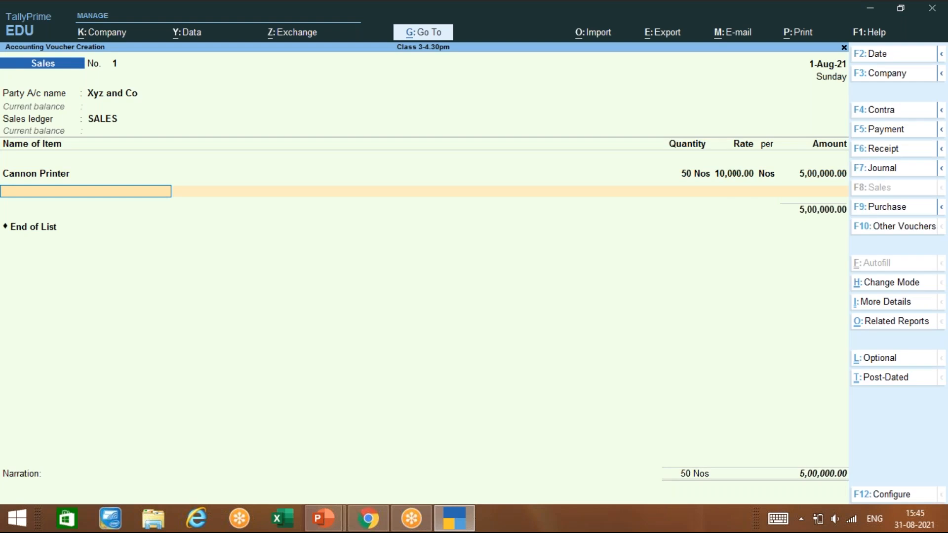
Step: Open the Cannon Printer stock item for alteration and bring up the F11 Company Features
key(BackSpace)
key(BackSpace)
key(BackSpace)
key(BackSpace)
key(BackSpace)
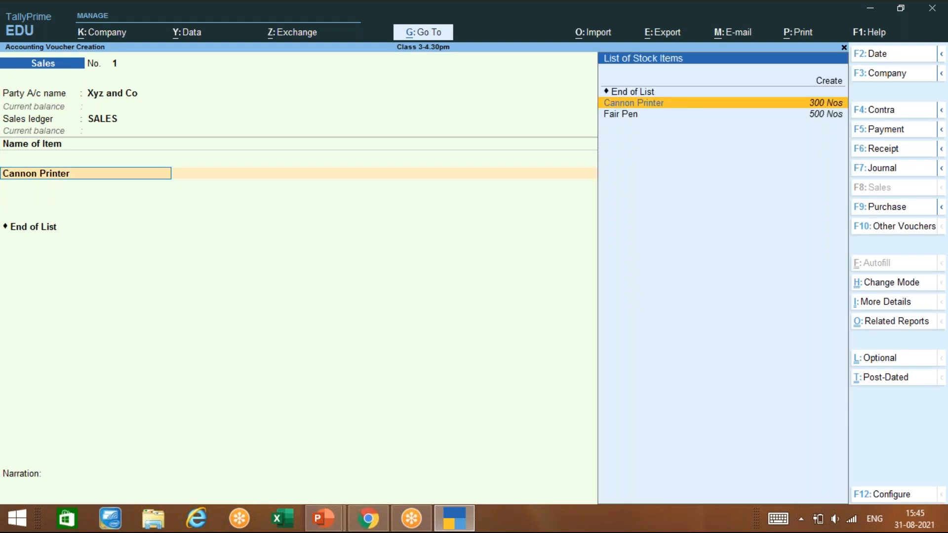
key(ctrl)
key(ctrl+Return)
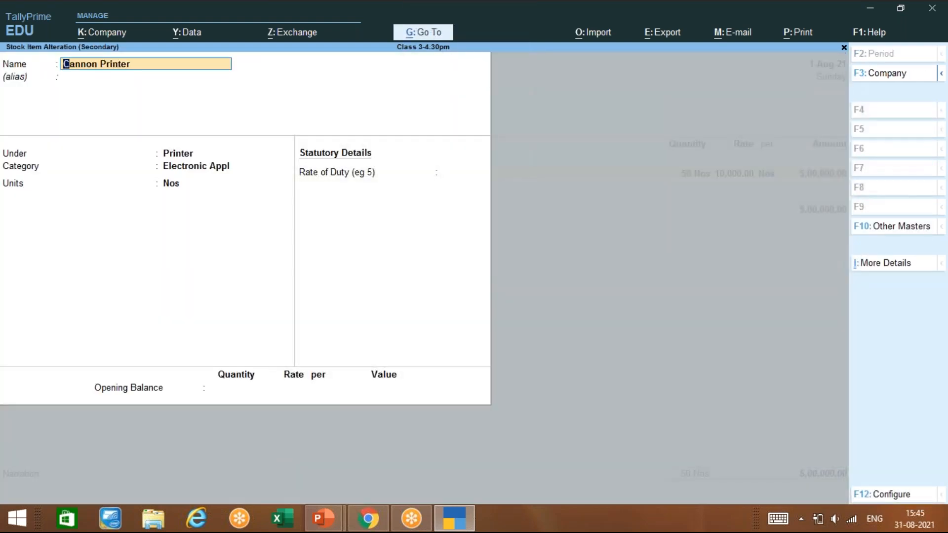
key(Return)
key(Return)
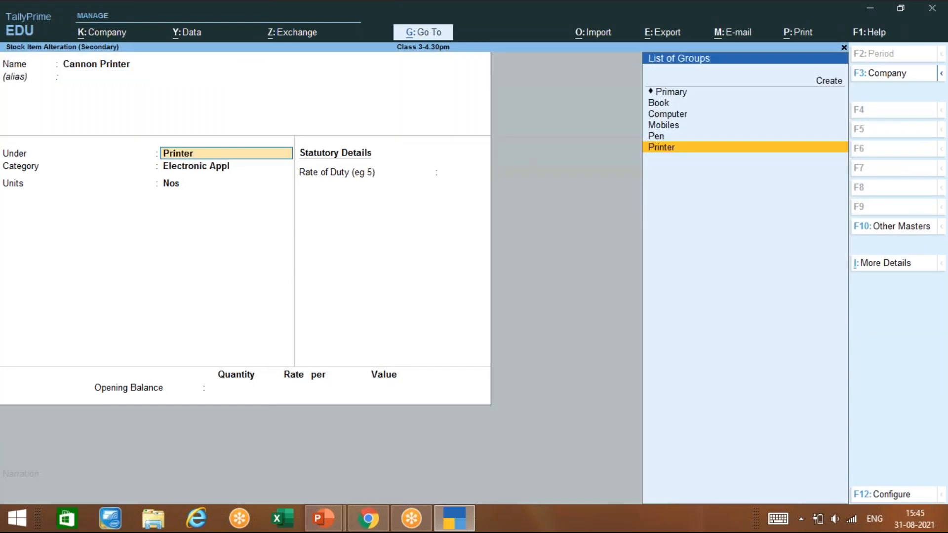
key(Return)
key(Return)
key(Return)
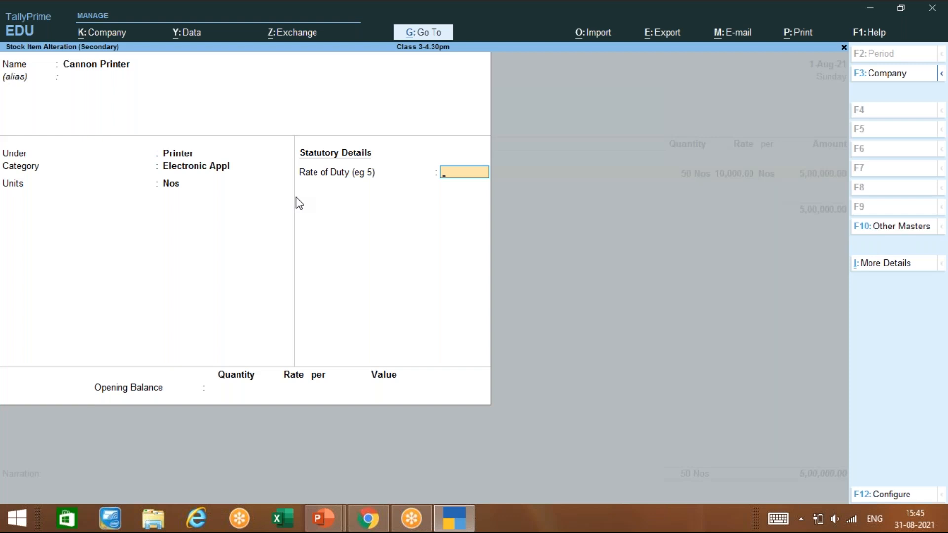
key(F11)
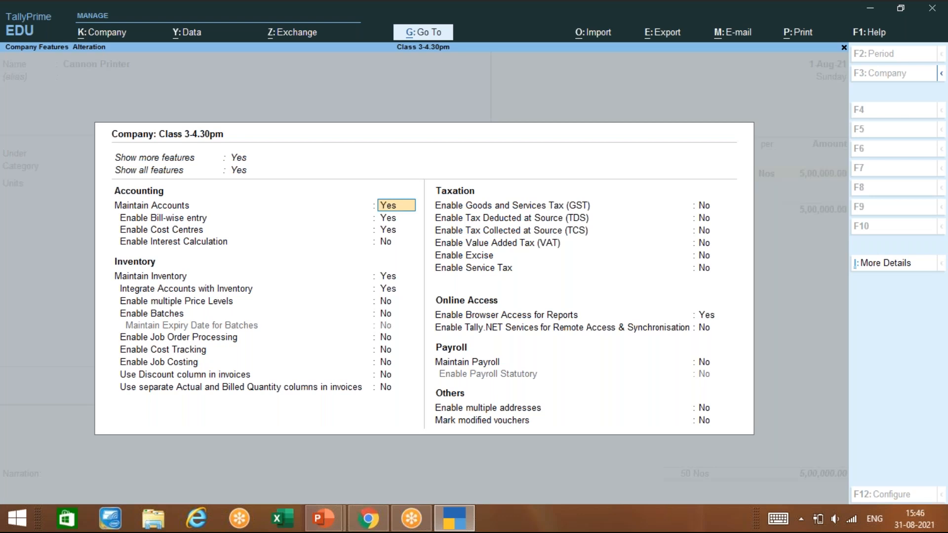
Step: Look through the features down to Enable Cost Tracking, then quit without saving to the stock item
key(Down)
key(Down)
key(Down)
key(Down)
key(Down)
key(Down)
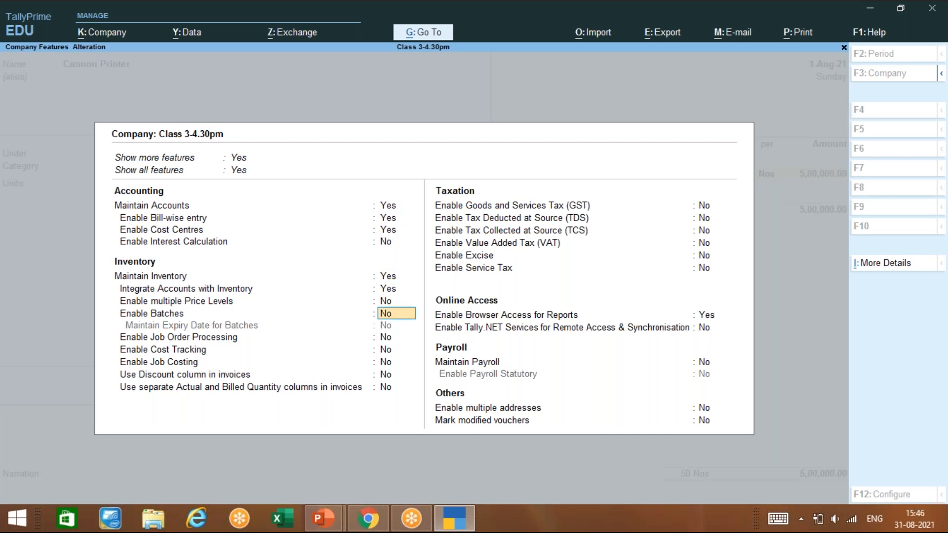
key(Down)
key(Down)
key(Down)
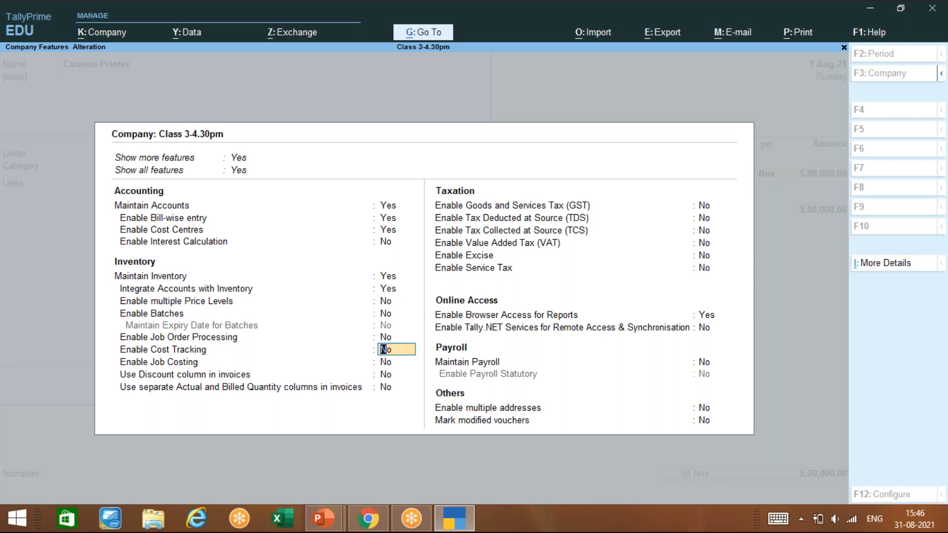
key(BackSpace)
key(Escape)
key(Return)
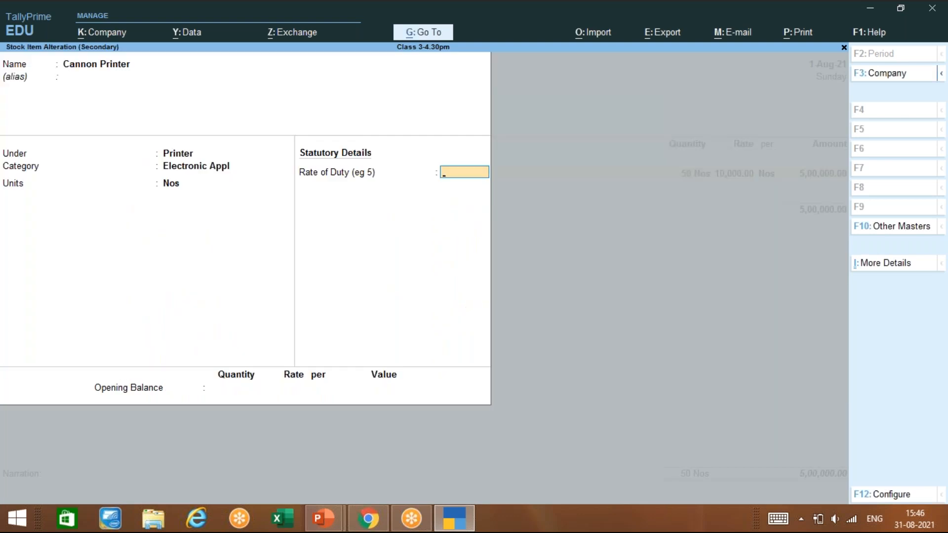
key(F12)
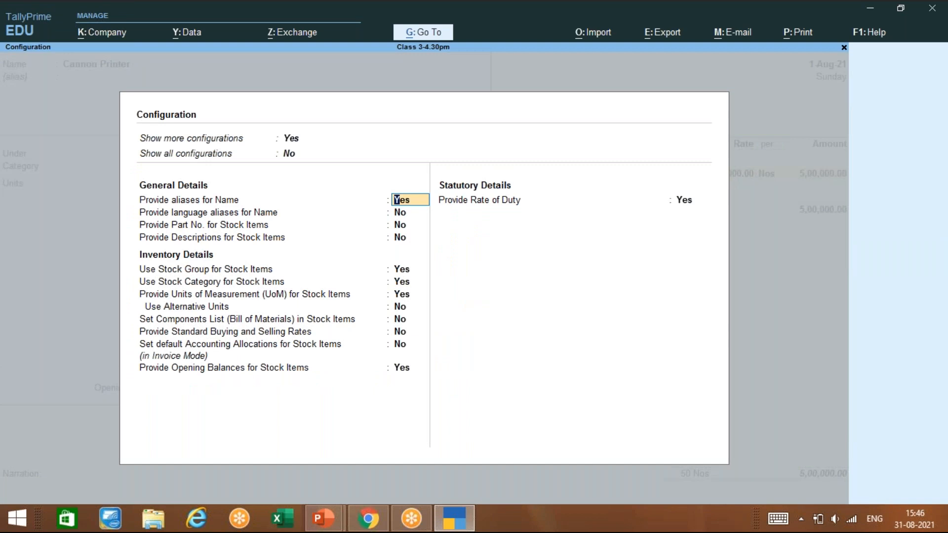
key(Return)
key(Return)
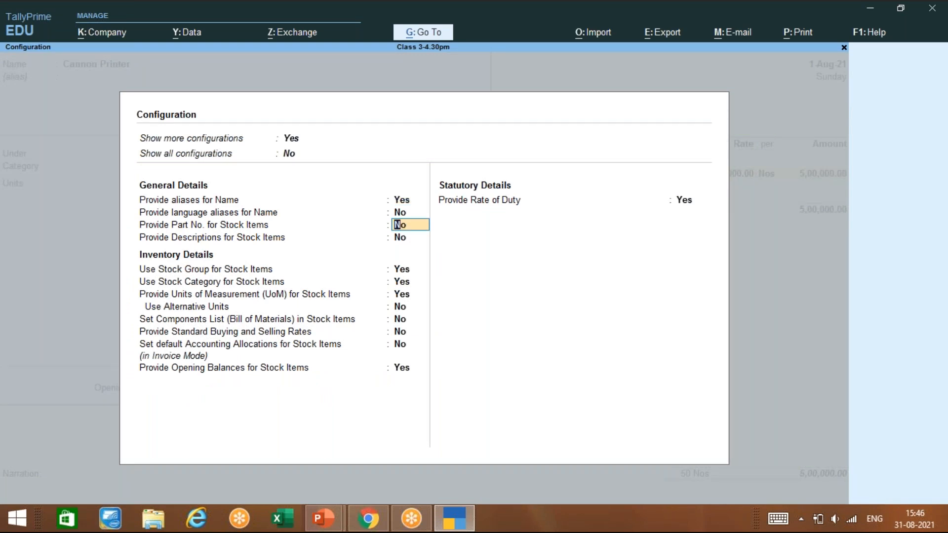
key(Return)
key(Return)
key(Return)
key(Return)
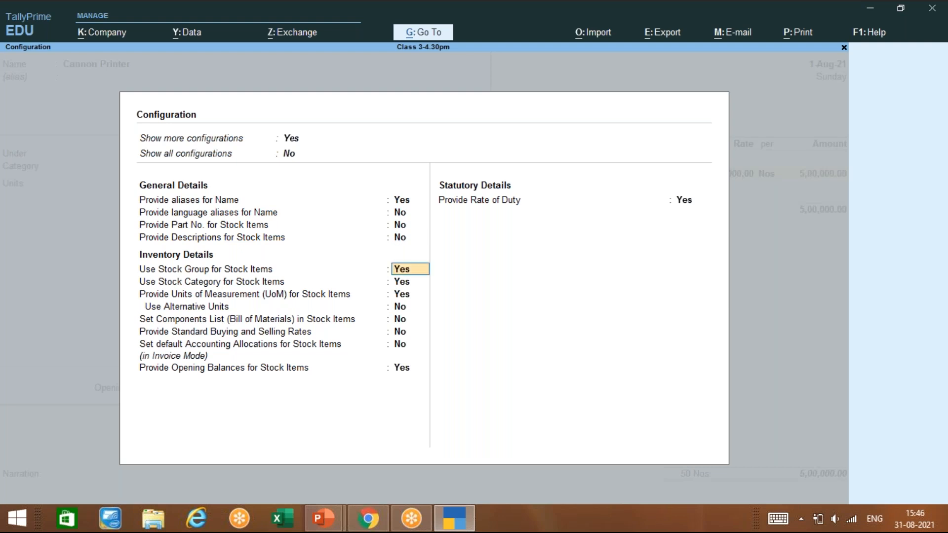
key(Return)
key(Return)
key(Return)
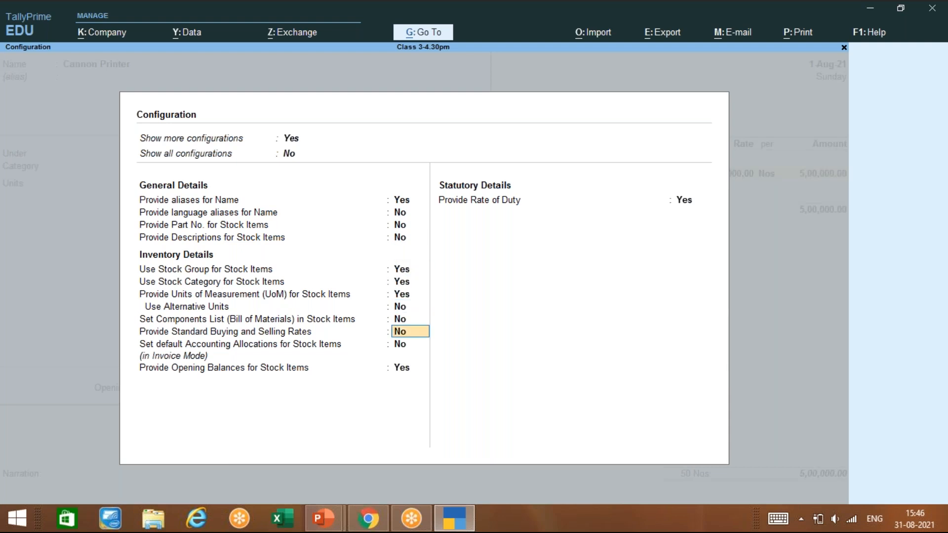
key(Return)
key(Return)
key(Return)
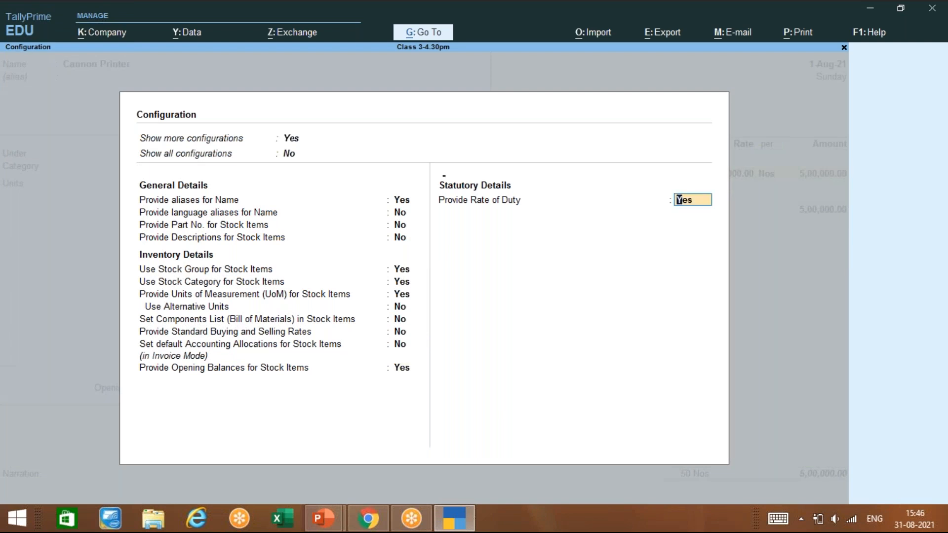
key(Return)
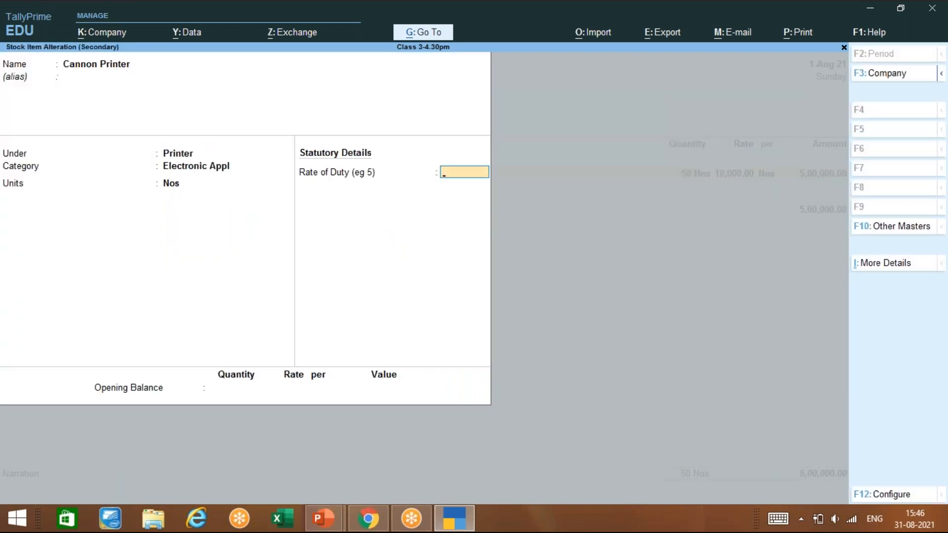
Step: Save Cannon Printer with rate of duty 0, then accept sales voucher No. 1 for 5,00,000.00
key(Return)
key(Return)
key(Return)
key(Return)
key(Return)
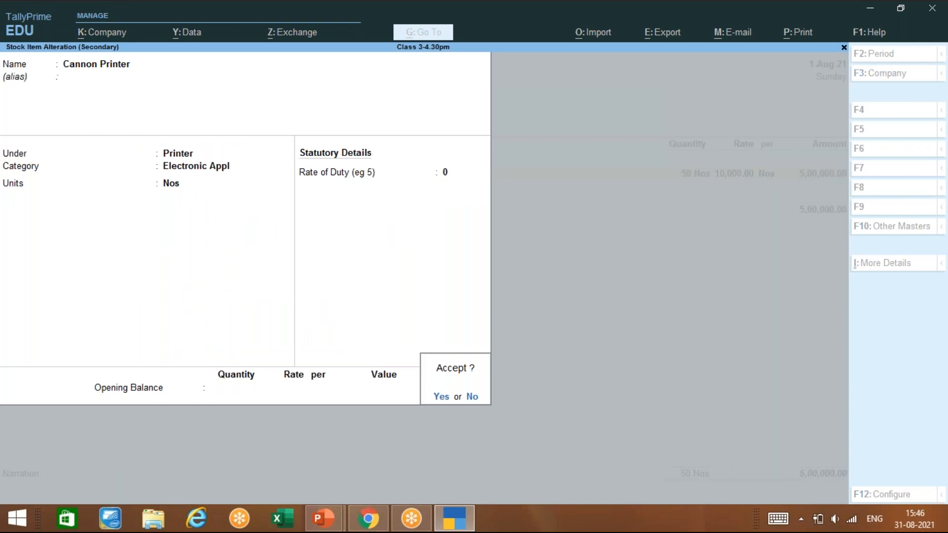
key(Return)
key(Return)
key(Return)
key(Return)
key(Return)
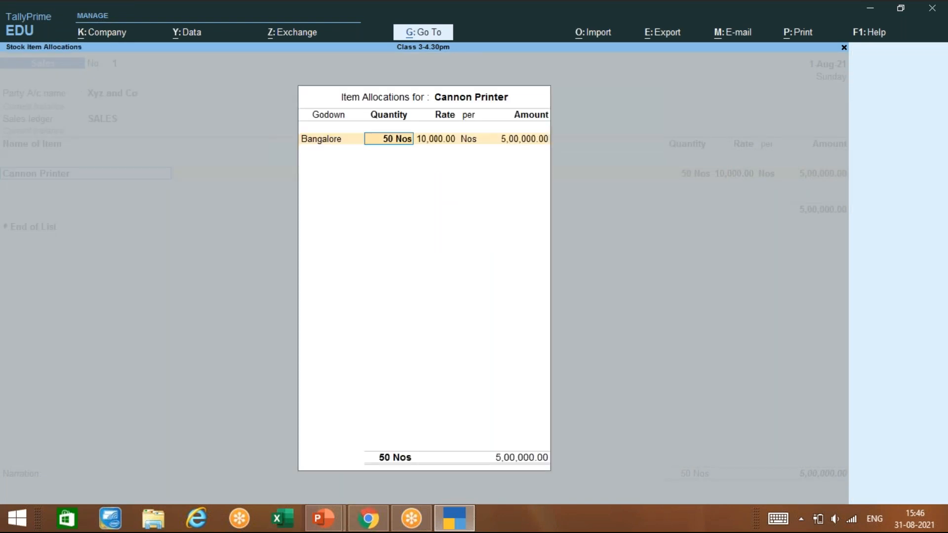
key(Return)
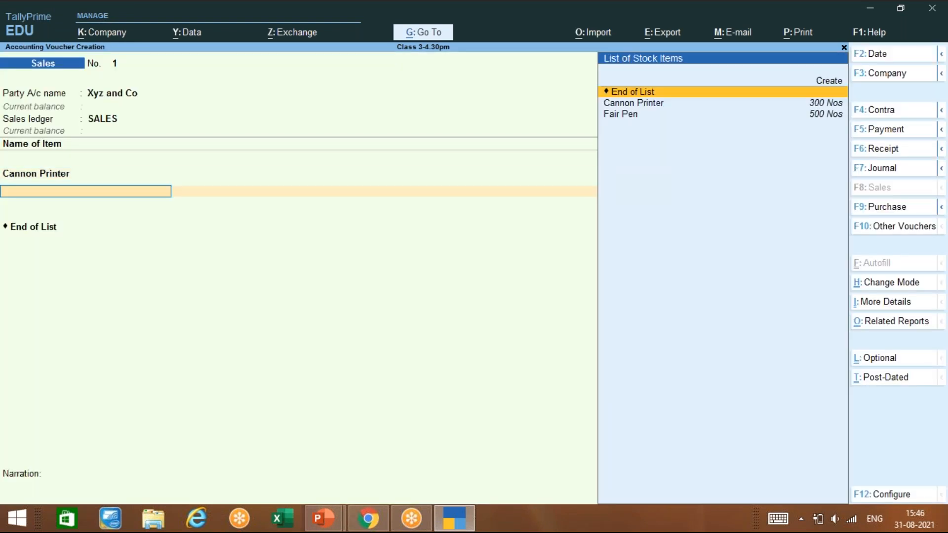
key(Return)
key(Return)
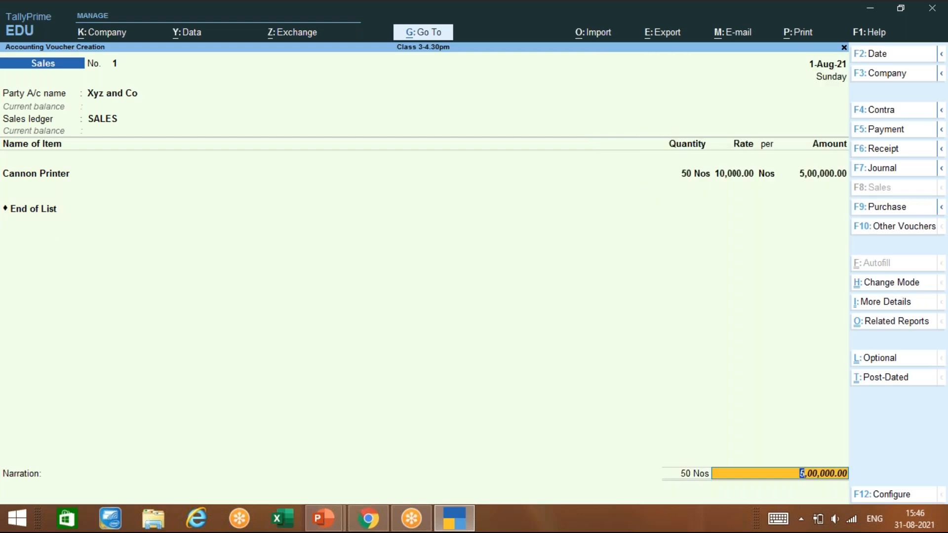
key(Return)
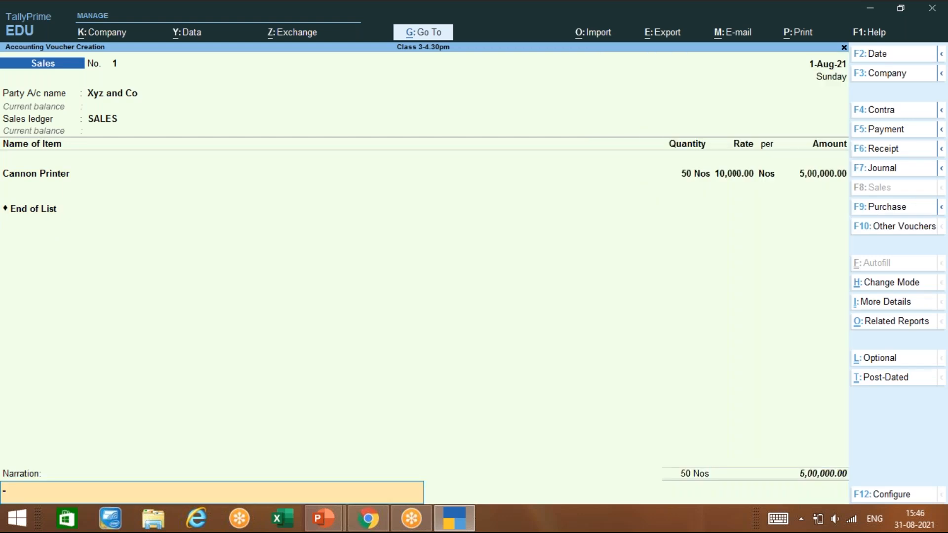
key(Return)
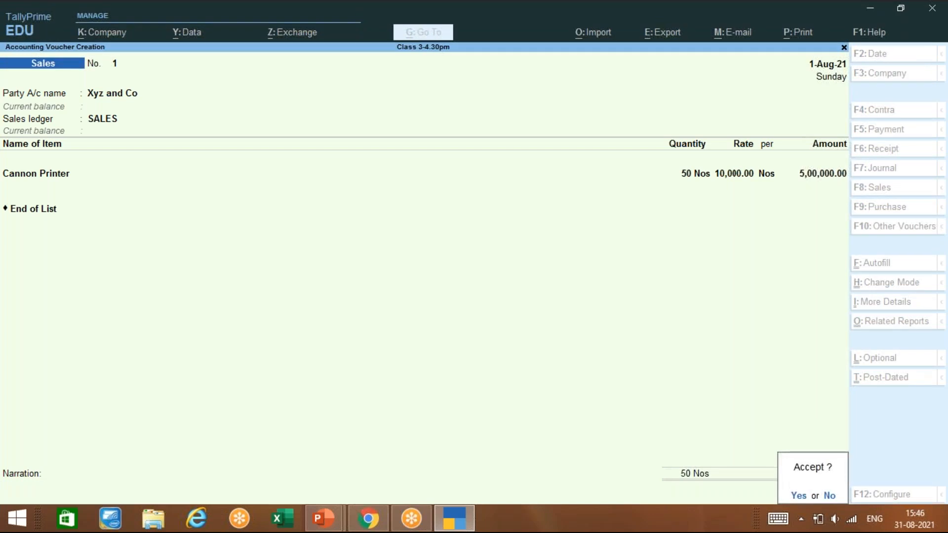
key(Return)
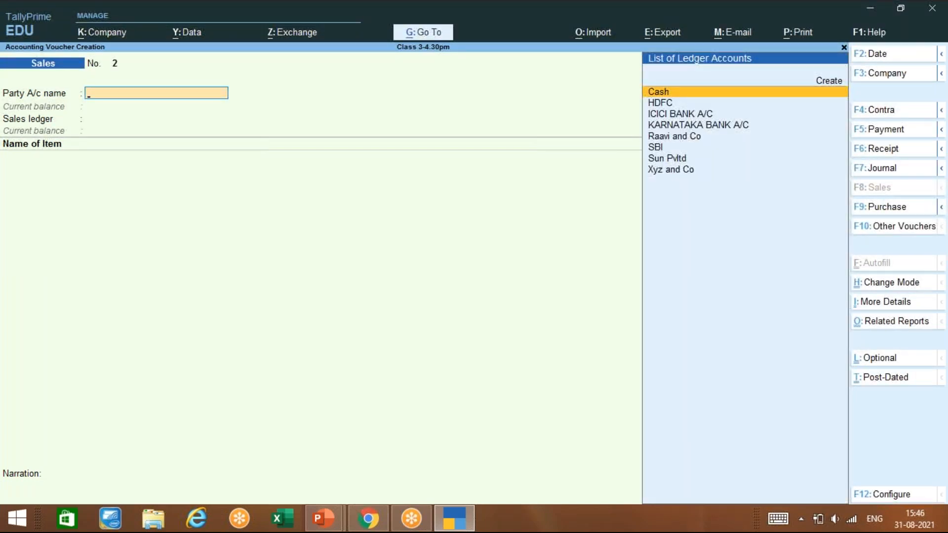
Step: Create a new ledger JENNIE AND CO under Sundry Debtors
key(Down)
key(Down)
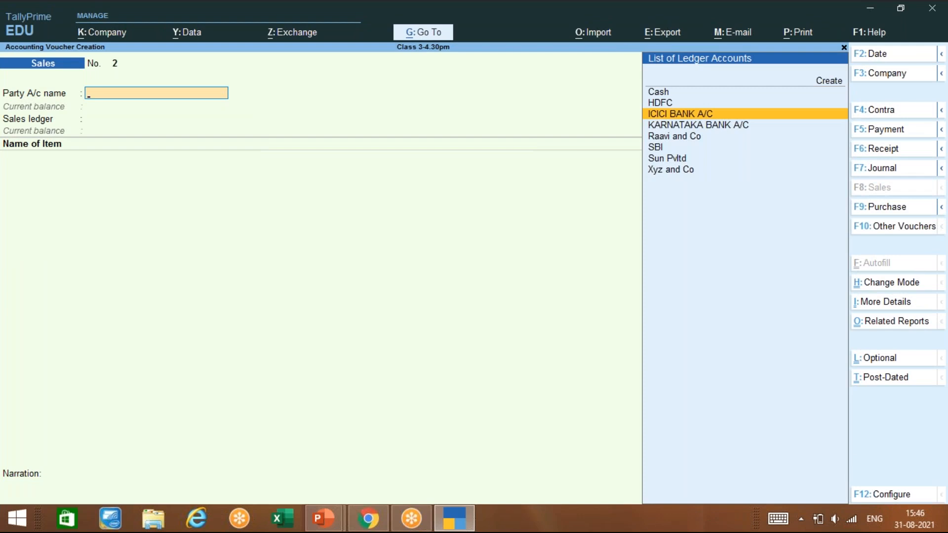
key(alt+c)
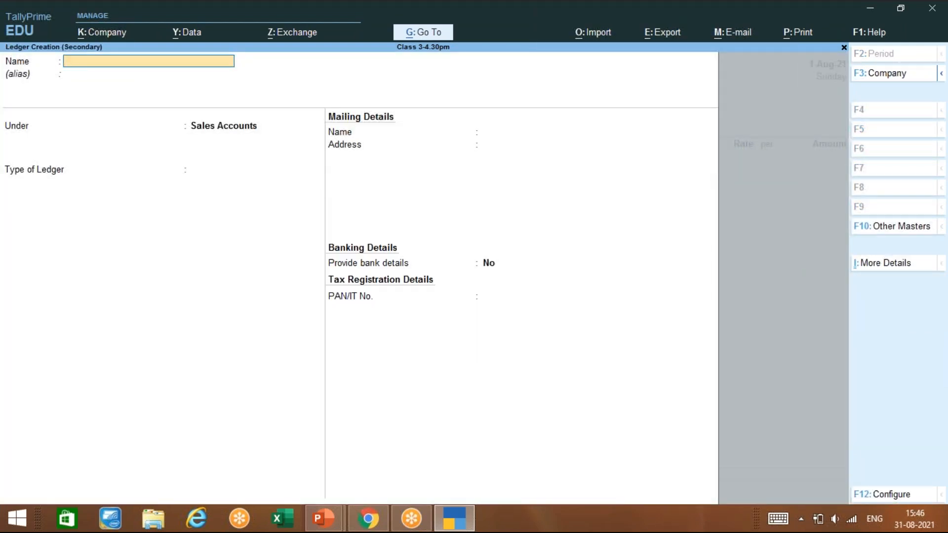
text(JENNIE AND CO)
key(Return)
key(Return)
text(SUN)
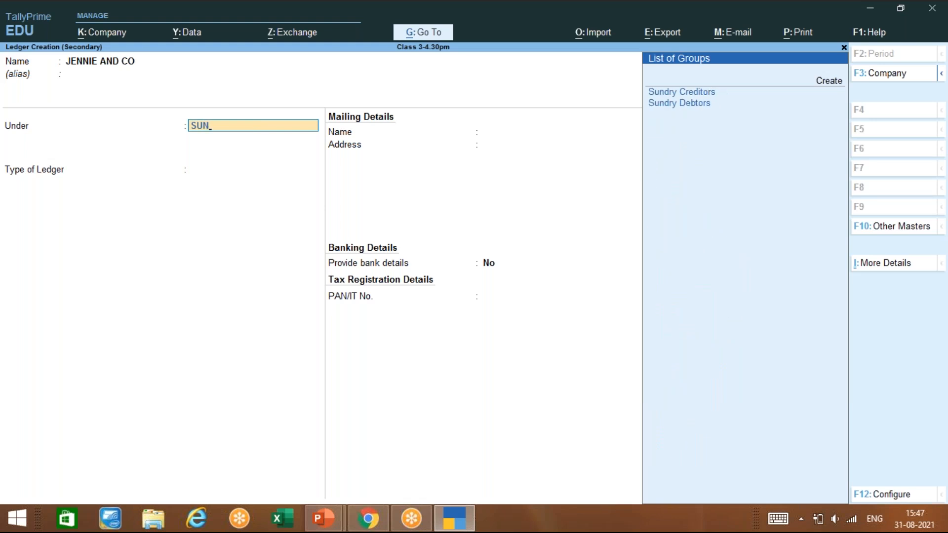
key(Down)
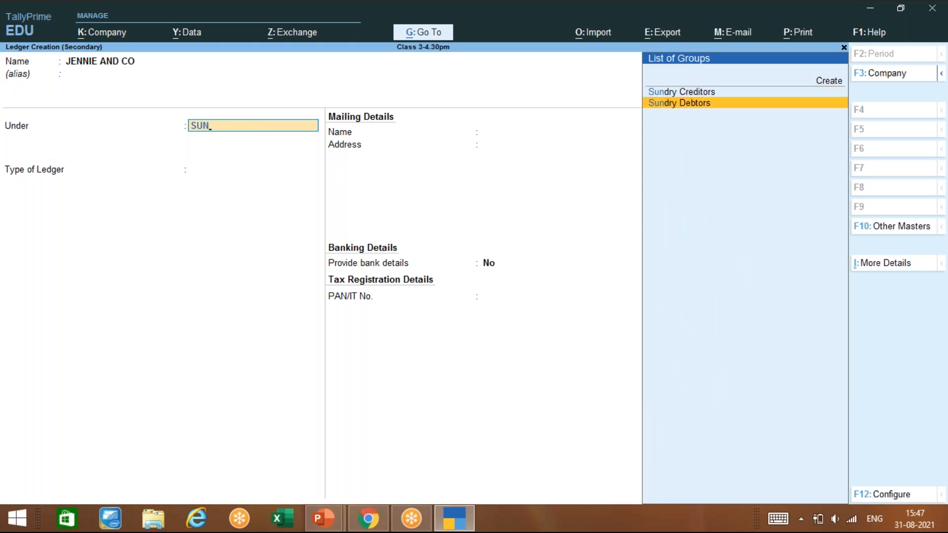
key(Return)
key(Return)
key(Return)
text(Y)
key(Return)
key(Return)
key(Return)
key(Return)
key(Return)
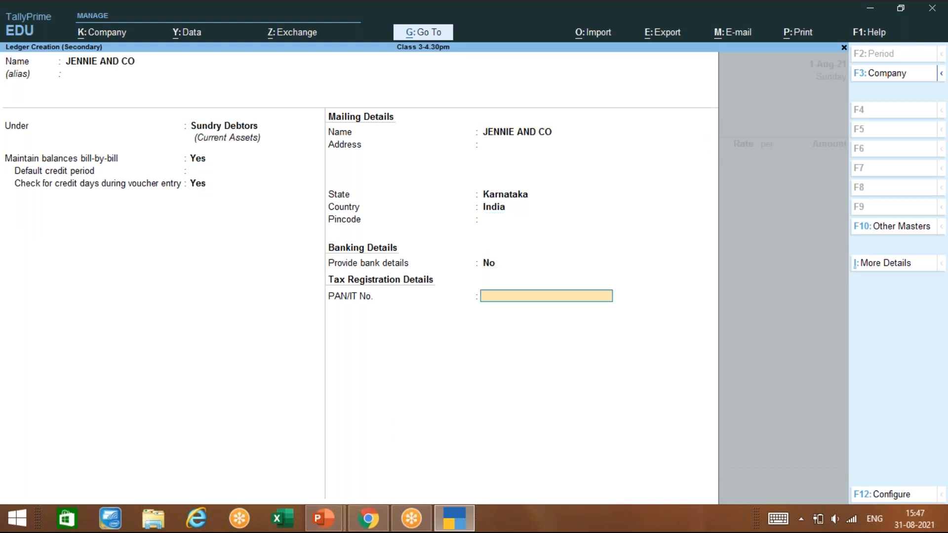
key(Return)
key(y)
Step: Make JENNIE AND CO the party, leave dispatch details blank, and accept SALES as sales ledger
key(Return)
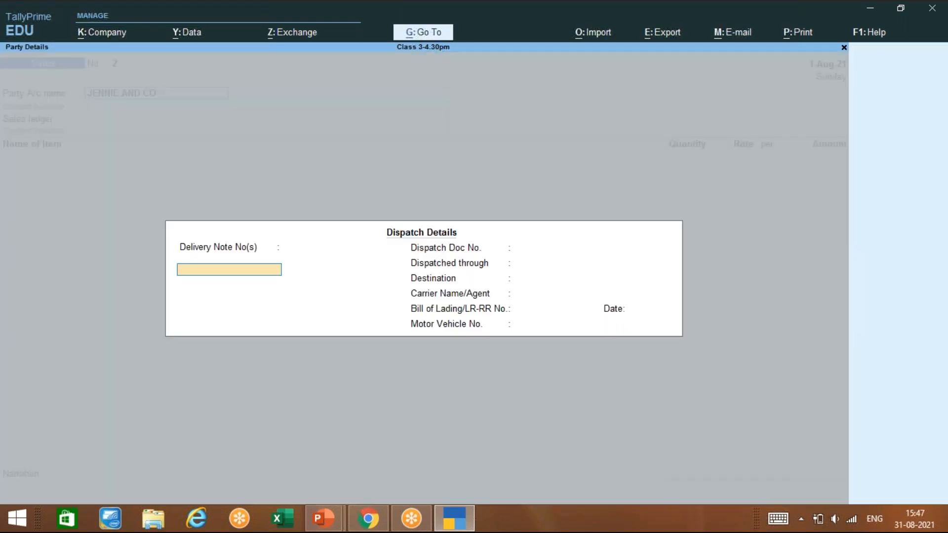
key(Return)
key(Return)
key(Return)
key(Return)
key(Return)
key(Return)
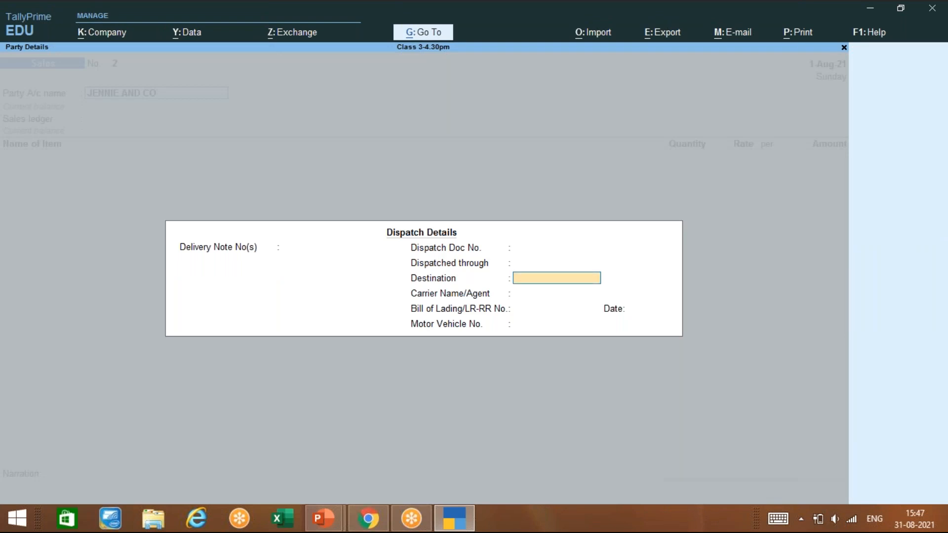
key(Return)
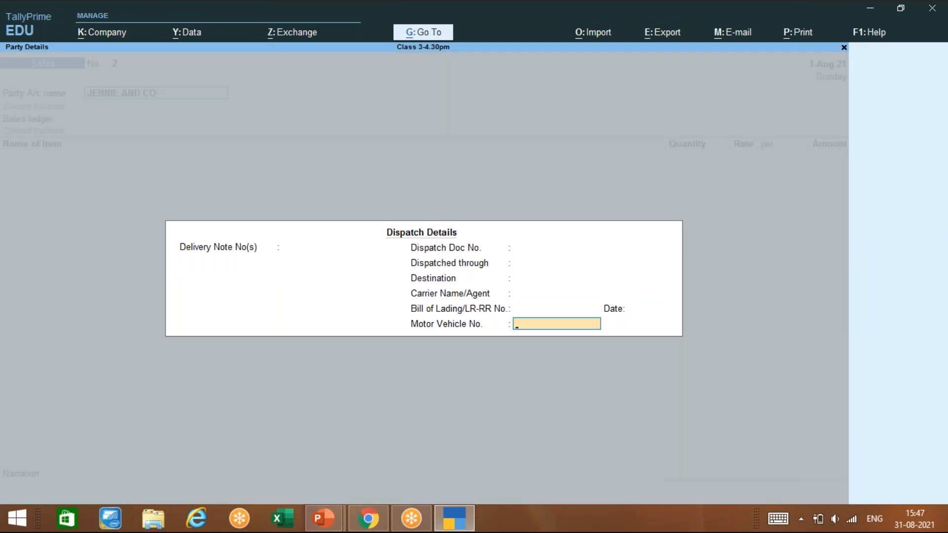
key(Return)
key(Return)
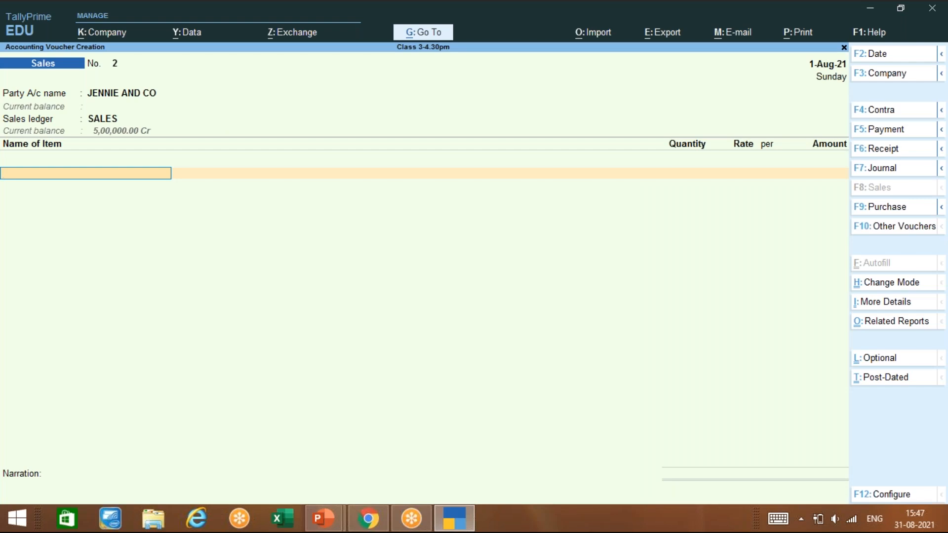
Step: Enter Cannon Printer from Main Location: 20 Nos at 10,000.00, amounting to 2,00,000.00
key(Down)
key(Down)
key(Down)
key(Return)
key(Return)
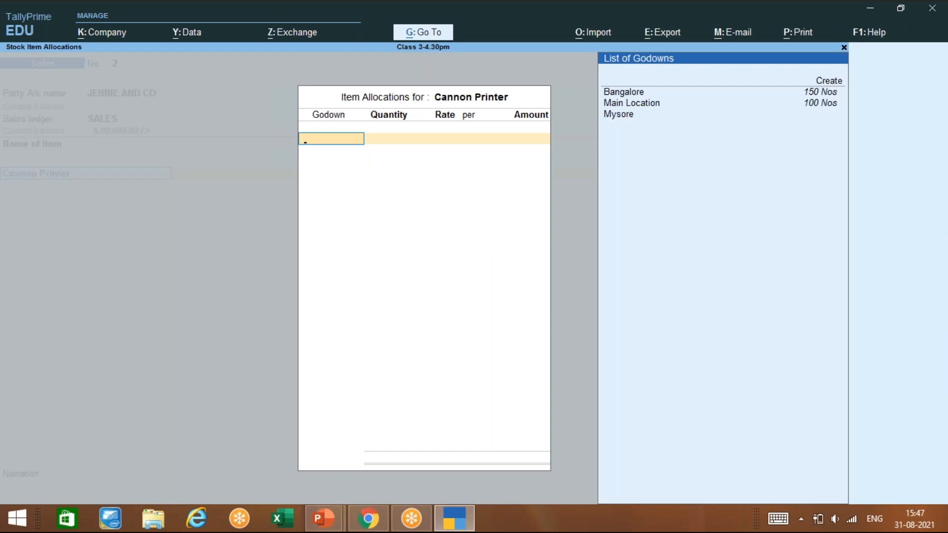
key(Down)
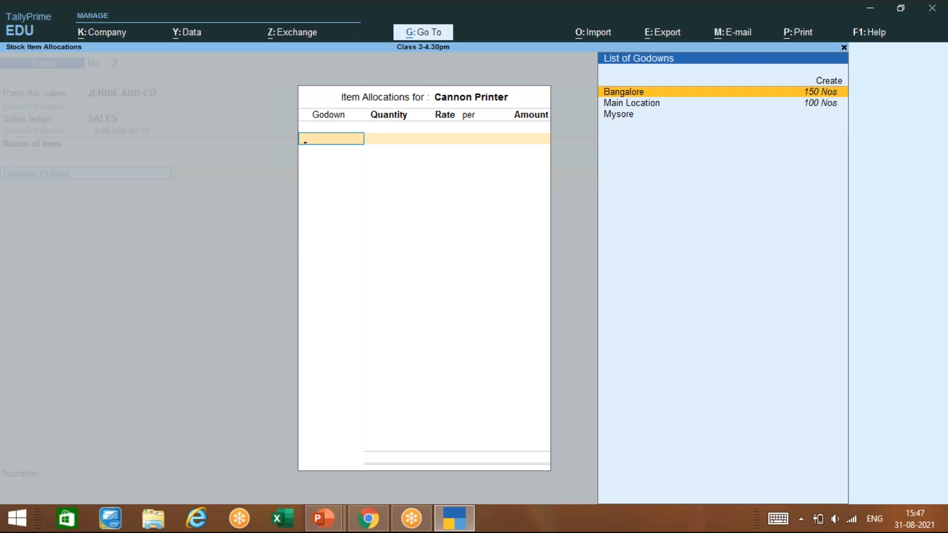
key(Down)
key(Return)
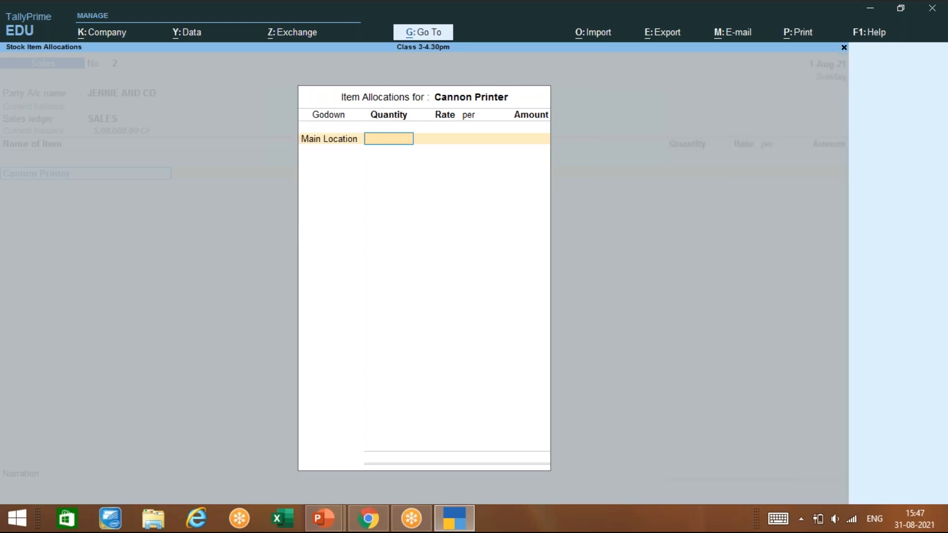
text(20)
key(Return)
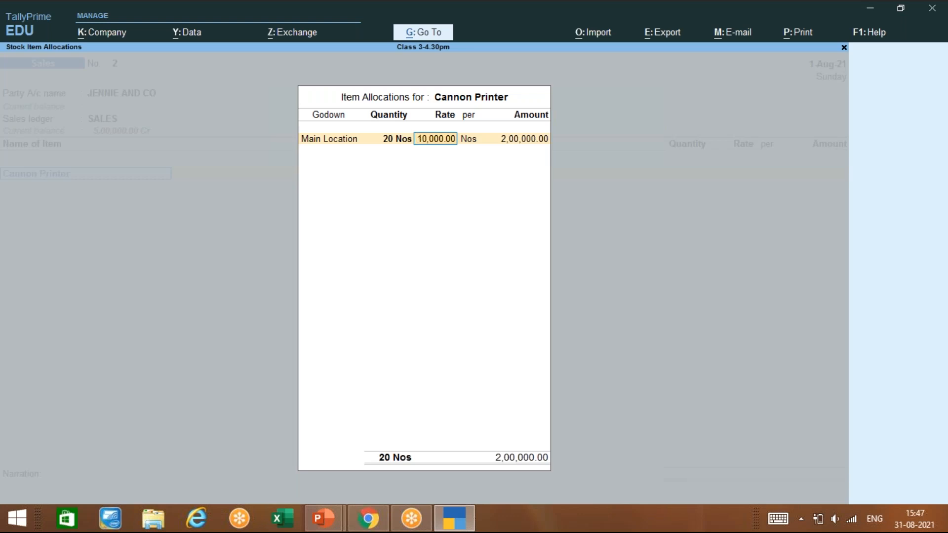
key(Return)
key(Return)
key(Return)
key(Return)
key(Return)
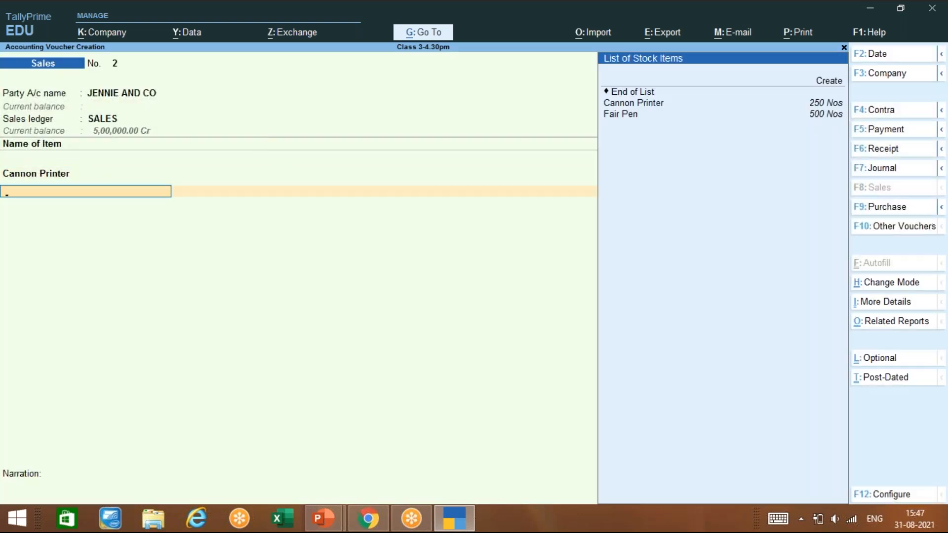
Step: Enter Fair Pen from Main Location: 100 Nos at 300.00, amounting to 30,000.00
key(Down)
key(Down)
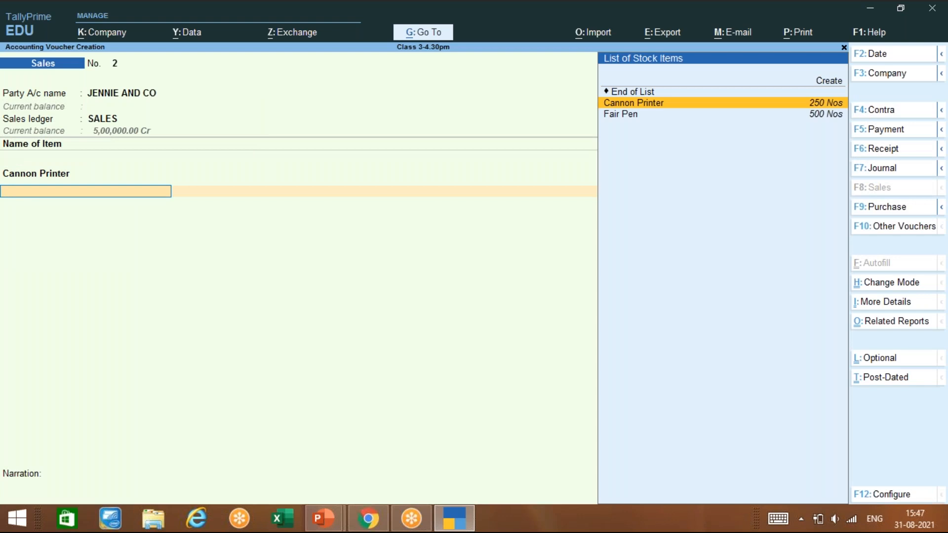
key(Down)
key(Return)
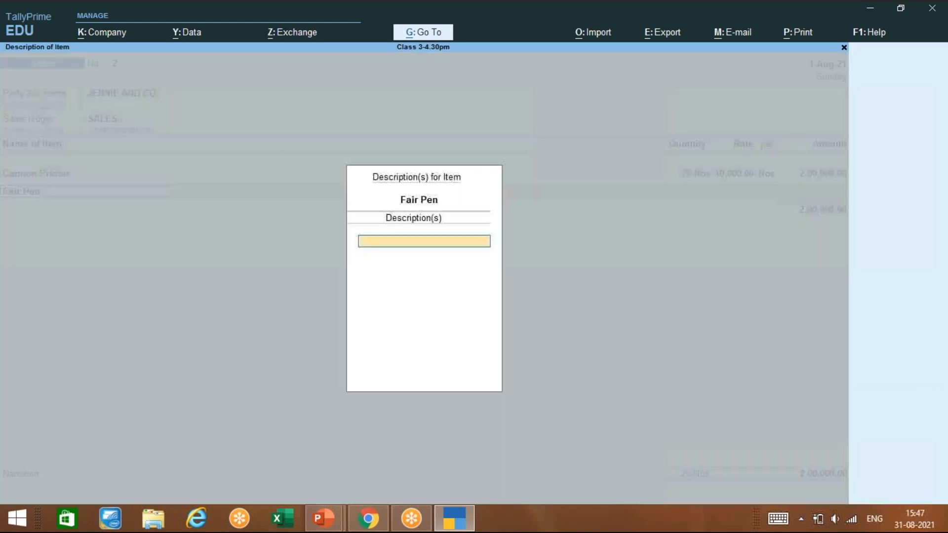
key(Return)
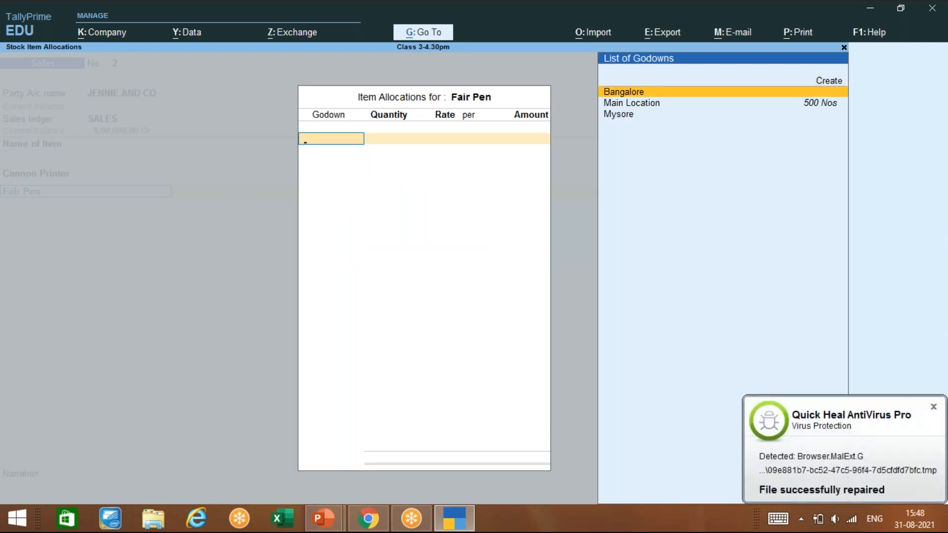
key(Down)
key(Return)
text(100)
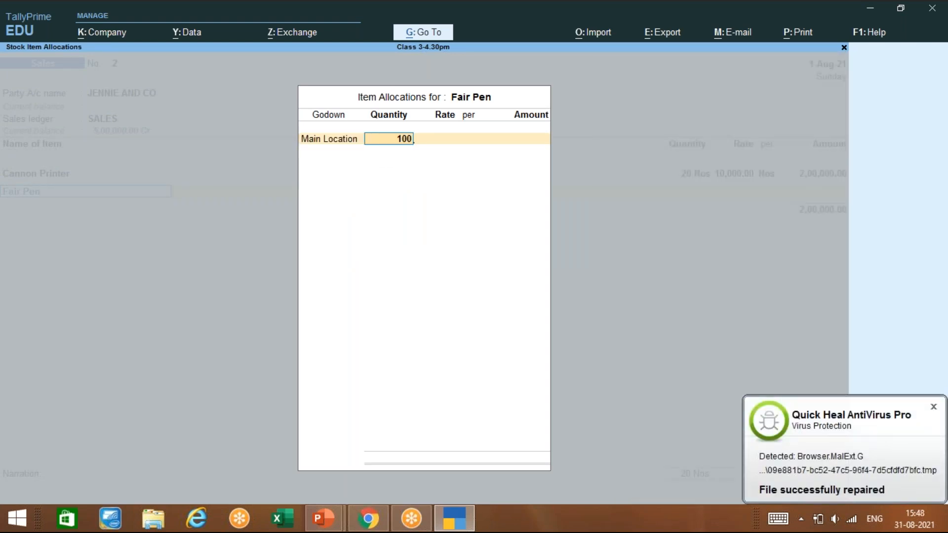
key(Return)
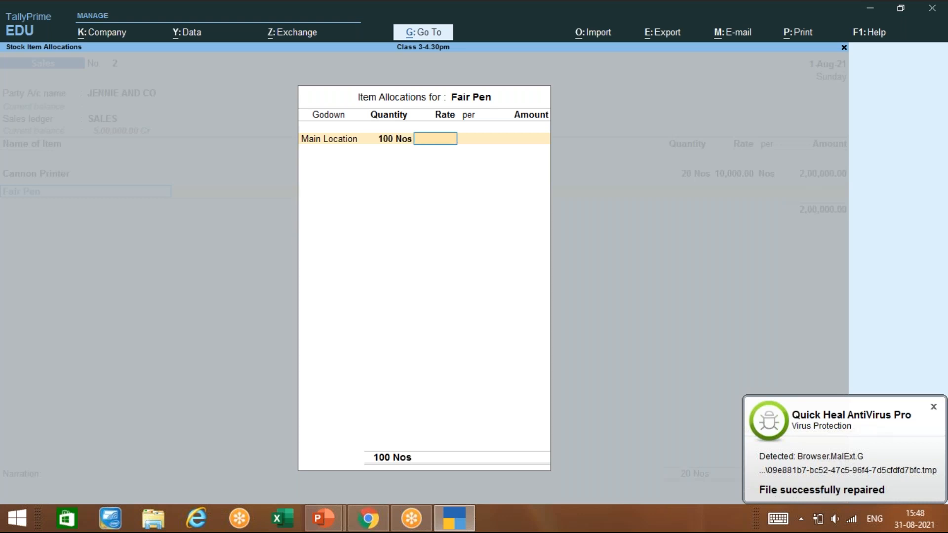
text(300)
key(Return)
key(Return)
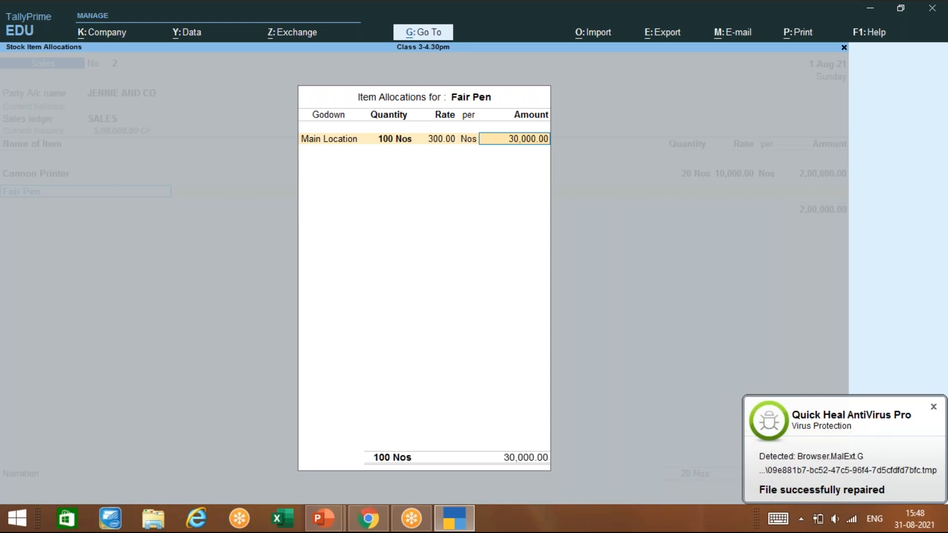
key(Return)
key(Return)
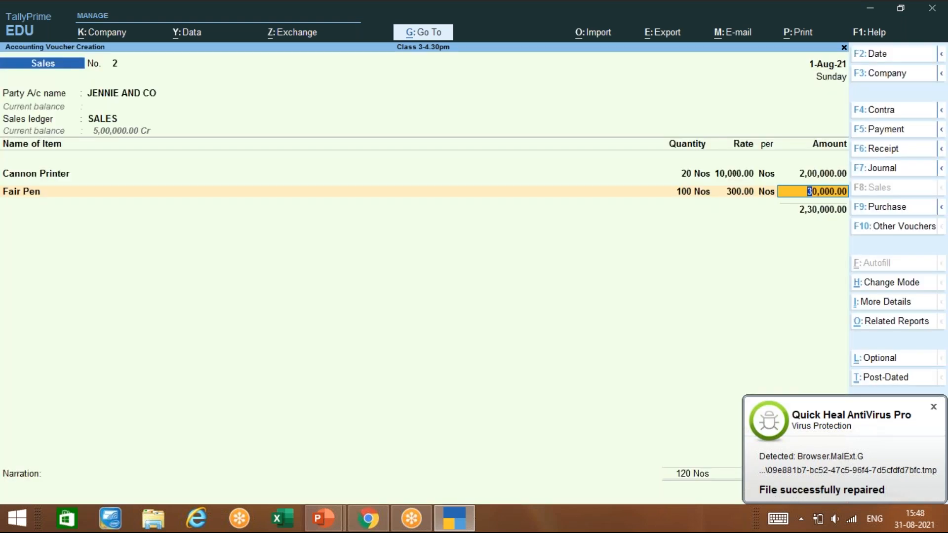
key(Return)
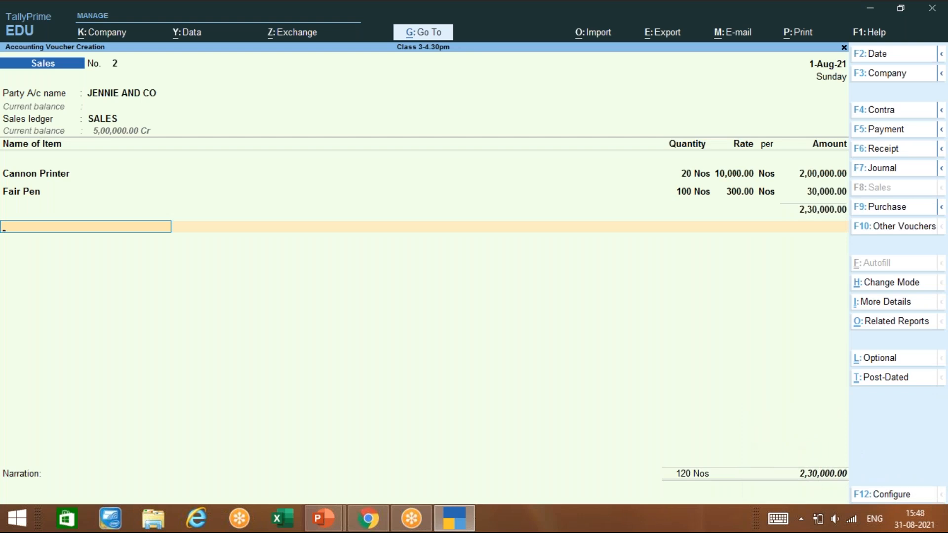
Step: End the item list at 120 Nos and accept the 2,30,000.00 total
key(Return)
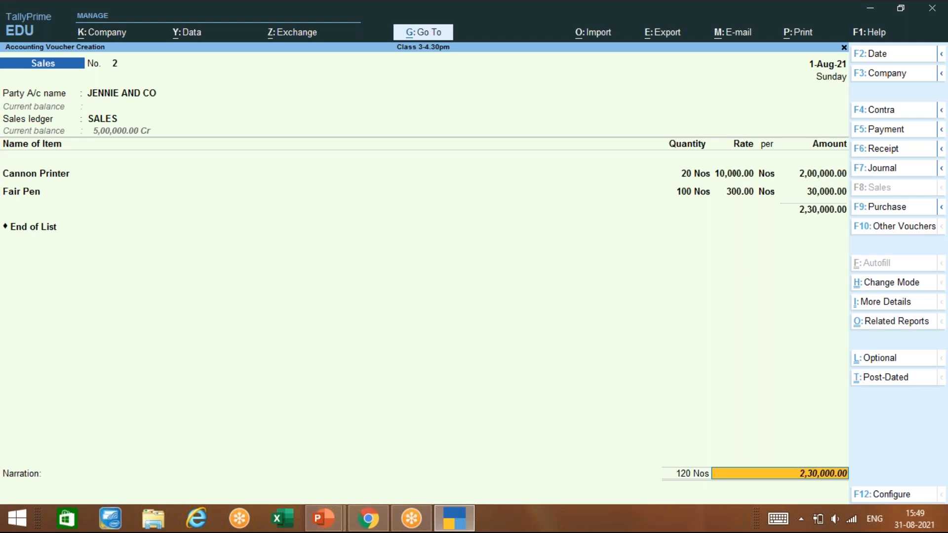
key(Return)
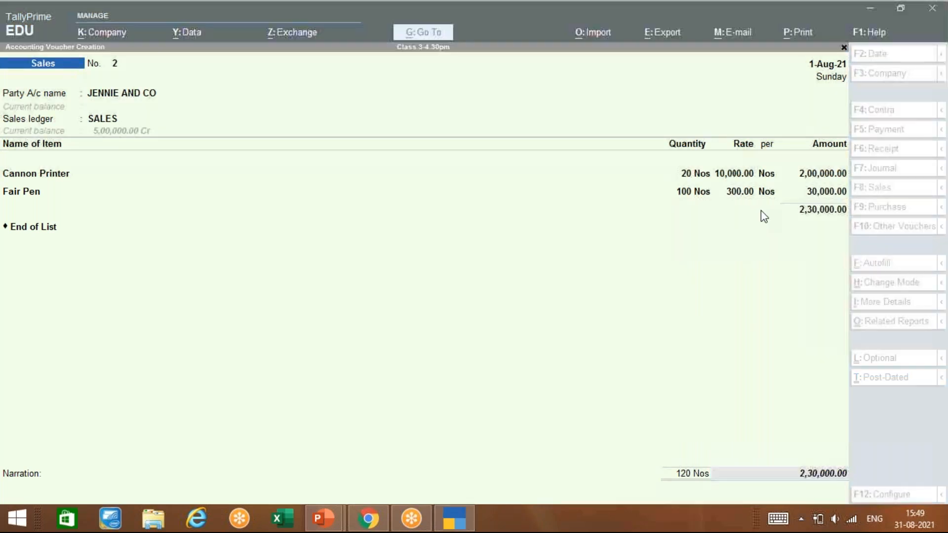
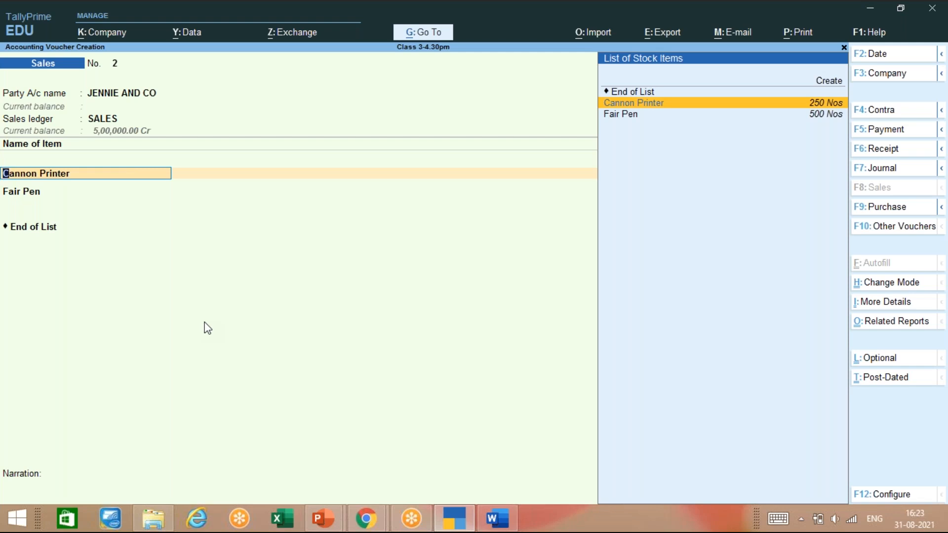
Step: Confirm the Cannon Printer line and save sales voucher No. 2 totalling 2,30,000.00
key(Return)
key(Return)
key(Return)
key(Return)
key(Return)
key(Return)
key(Return)
key(Return)
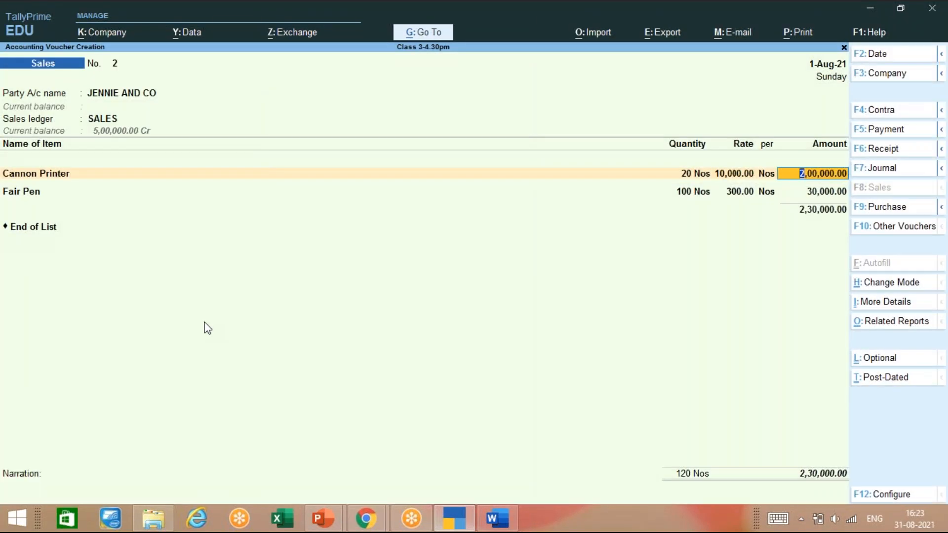
key(ctrl+a)
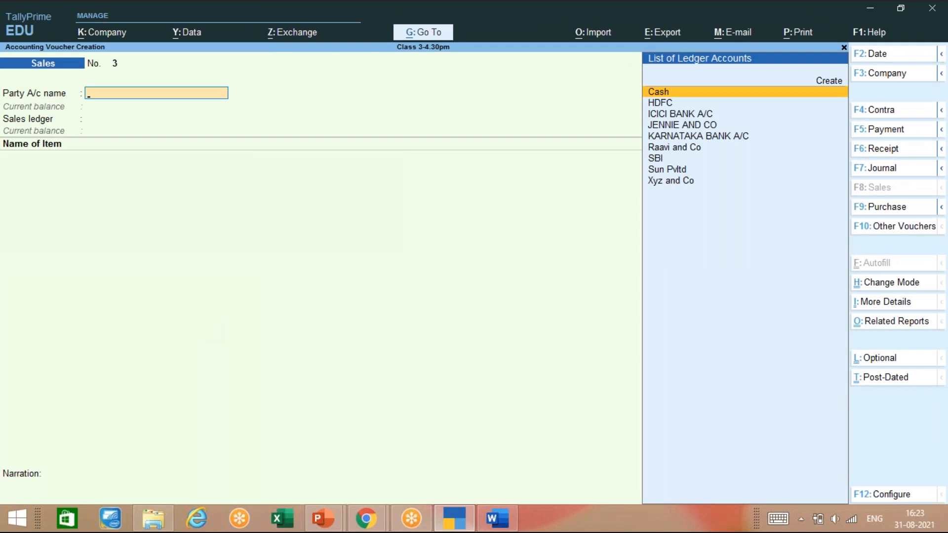
Step: Quit blank voucher No. 3 unsaved and return to the Gateway of Tally for Class 3-4.30pm
key(Escape)
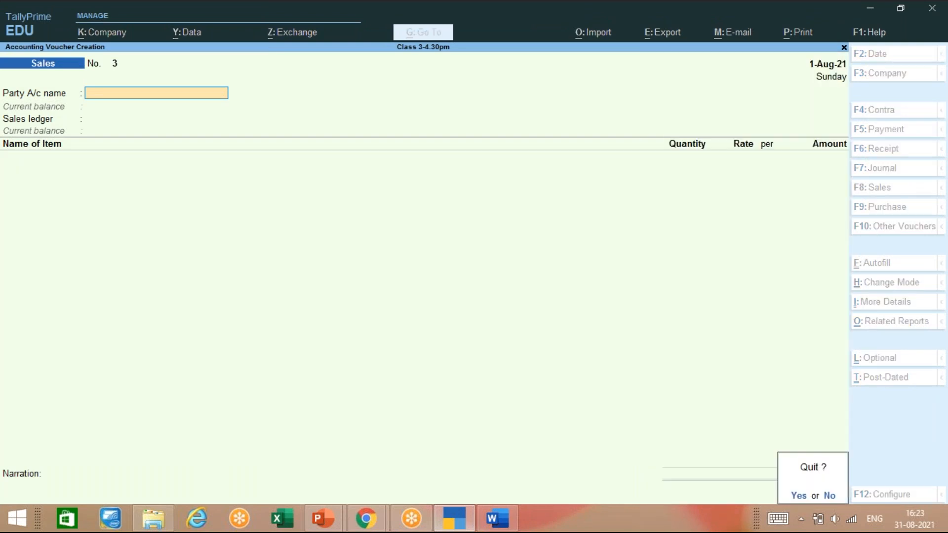
key(y)
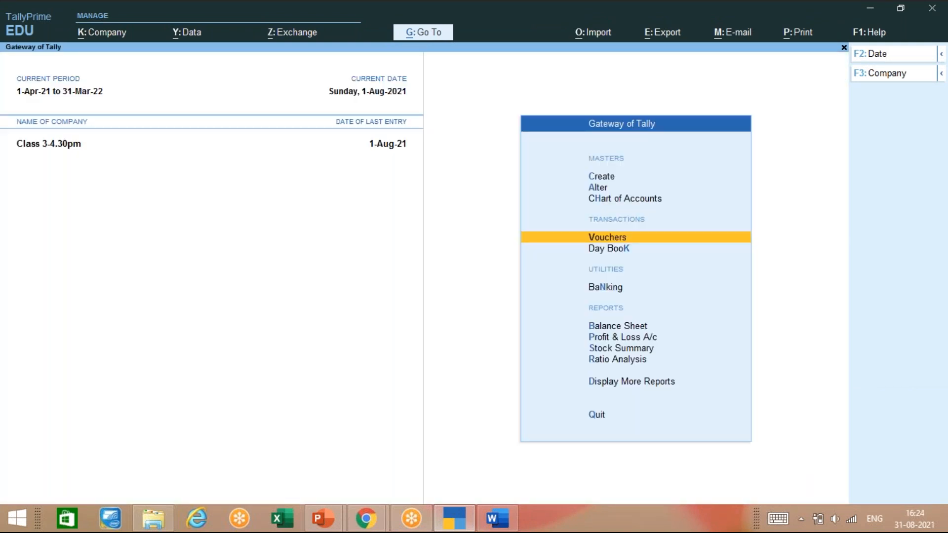
key(Up)
key(Up)
key(Up)
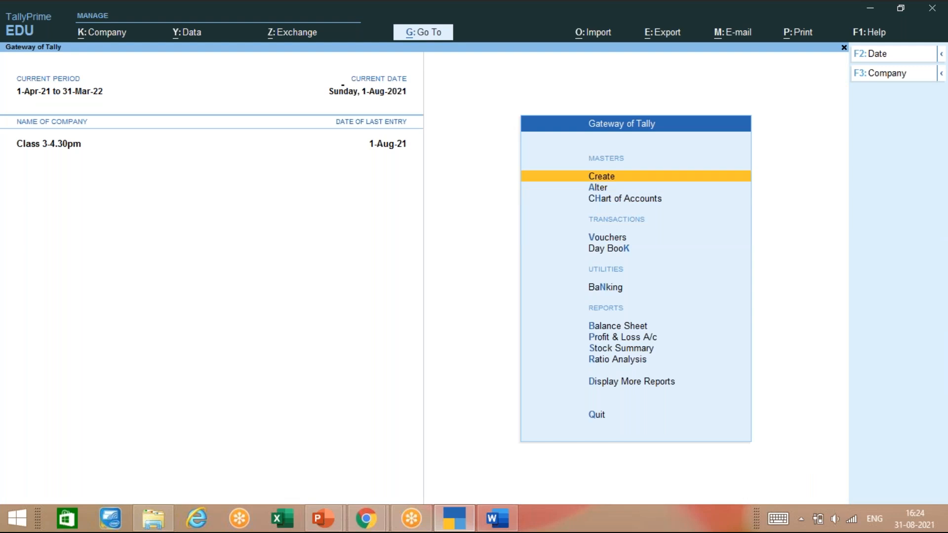
key(Return)
key(Escape)
Step: Start a new company named CLASS 3-4.30 GST, with the same mailing name
key(alt+k)
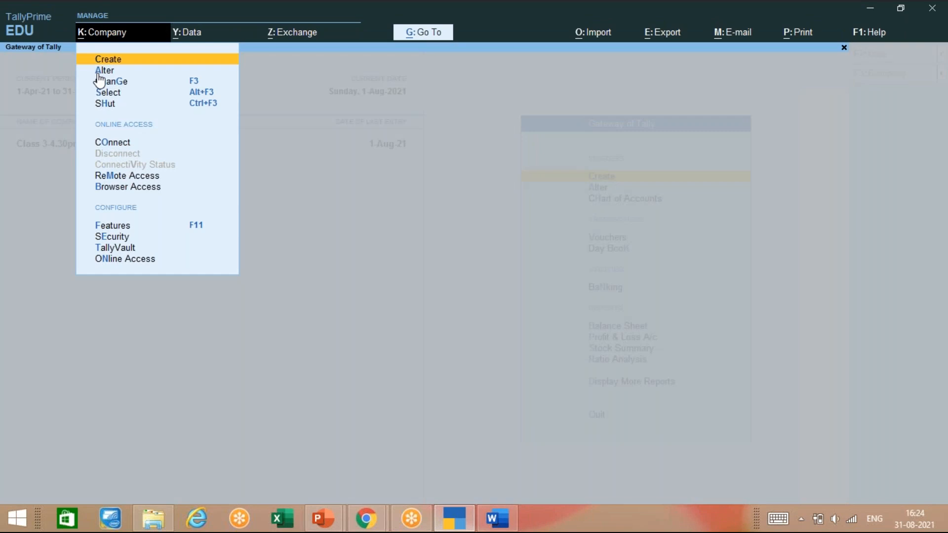
key(Return)
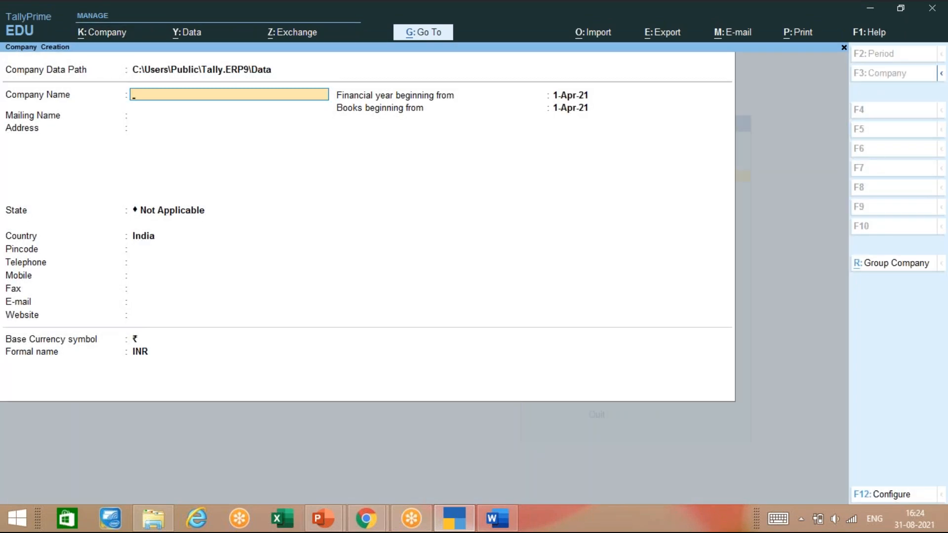
text(CLASS 3-4.30 GST)
key(Return)
key(Return)
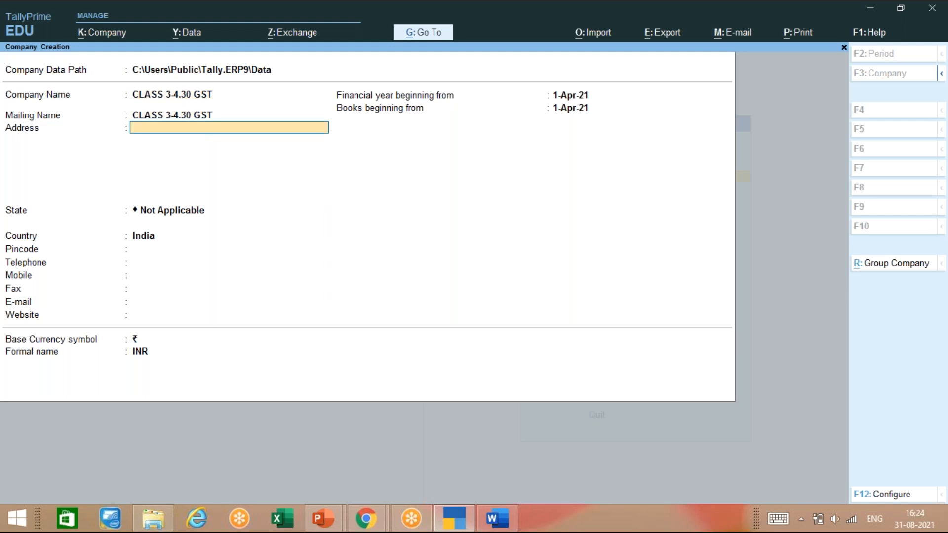
Step: Fill in the company's two-line mailing address
key(Return)
text(BANGALORE)
key(Return)
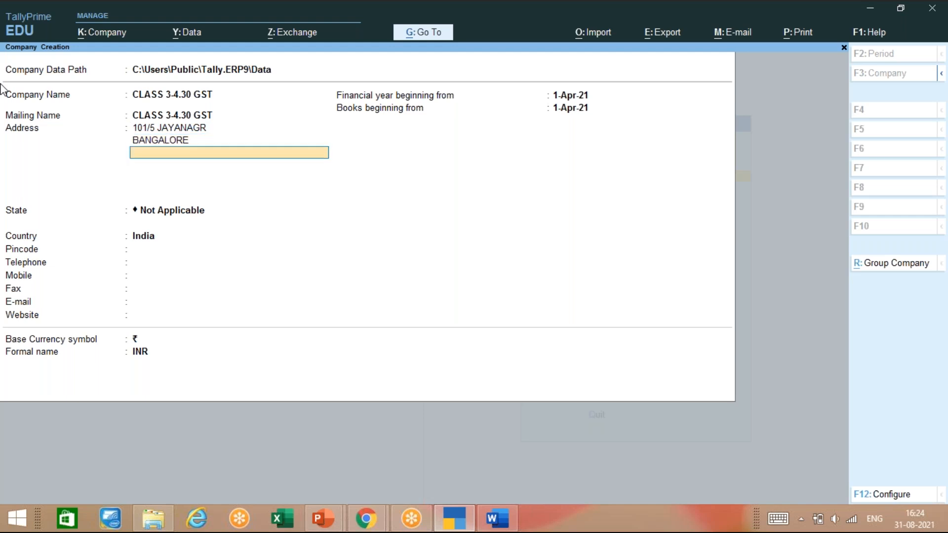
Step: Set the state to Karnataka and enter the company's pincode, telephone and mobile numbers
key(Return)
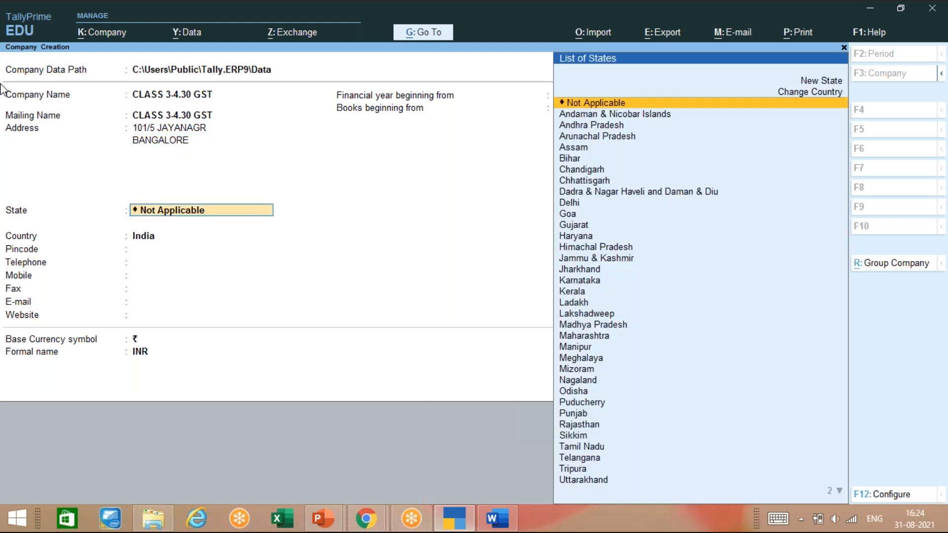
text(KA)
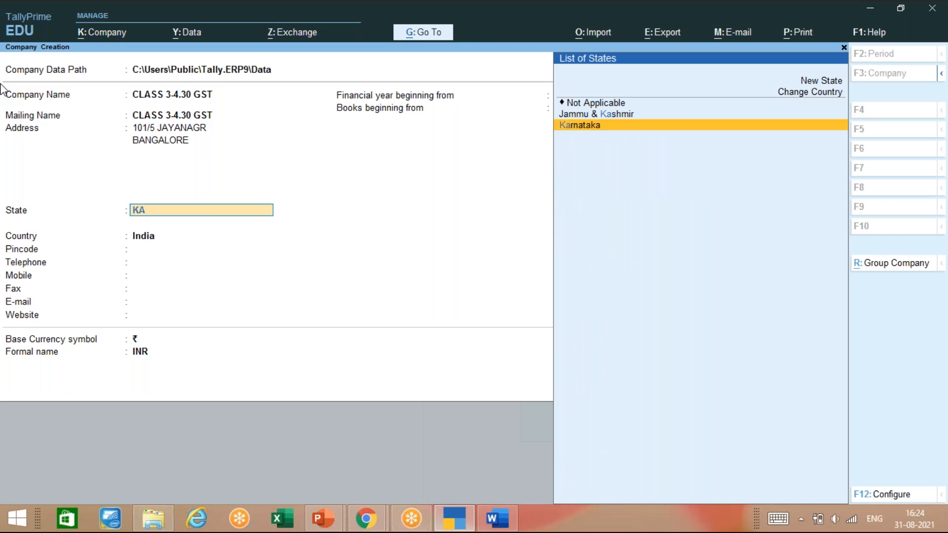
key(Return)
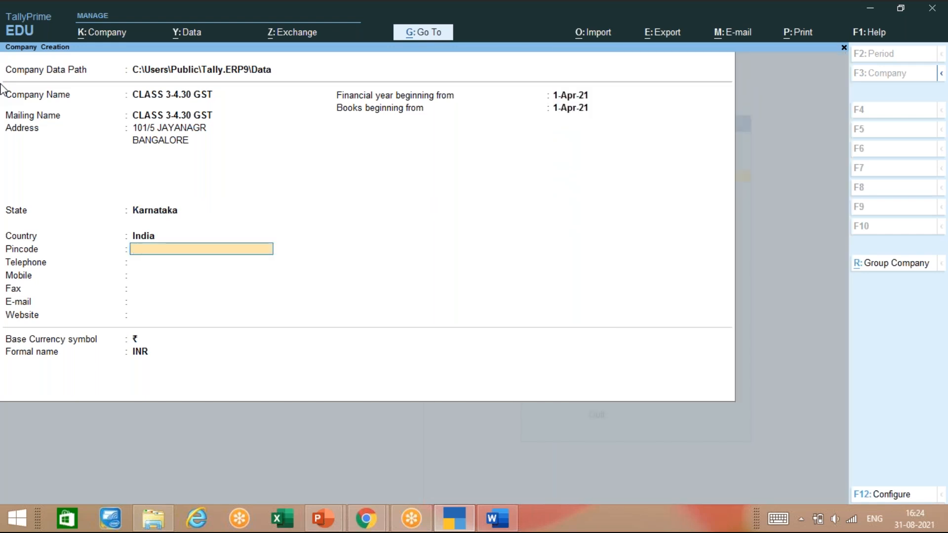
text(560042)
key(Return)
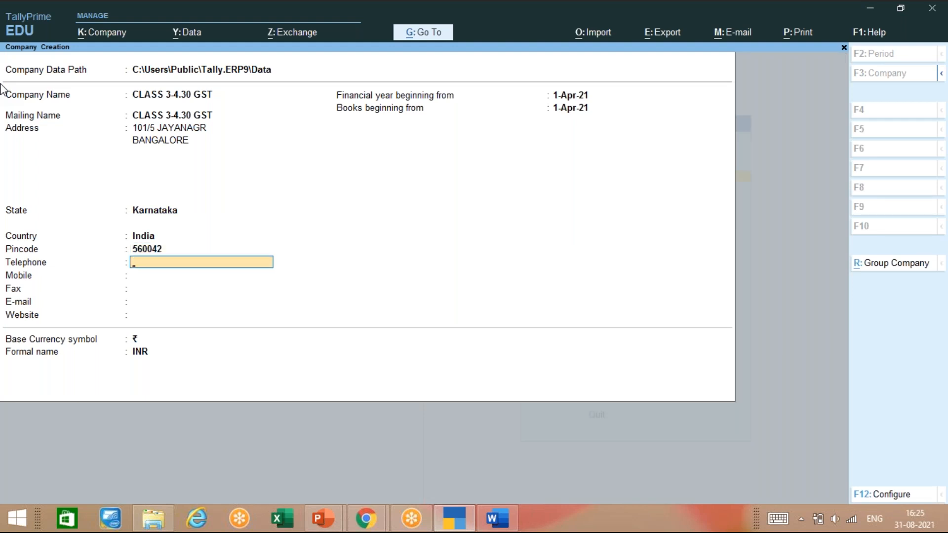
key(Return)
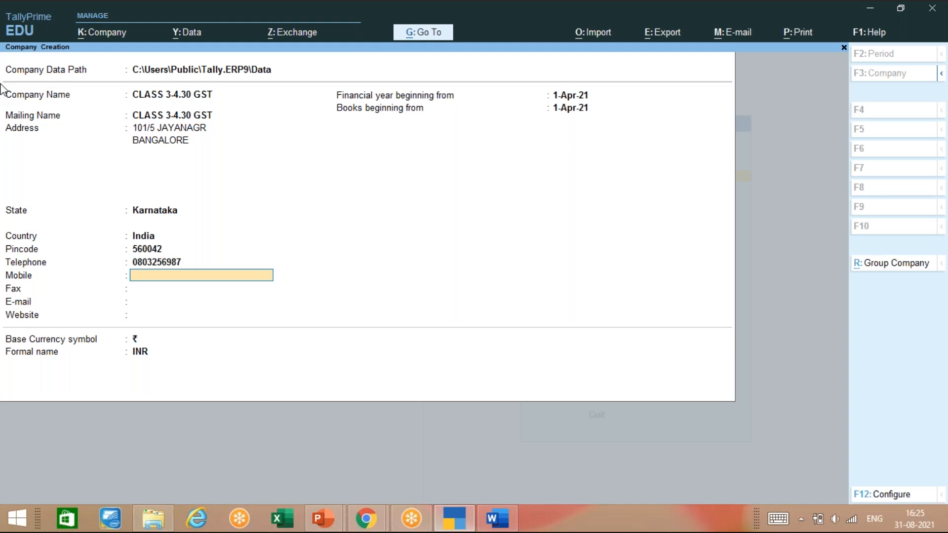
key(Return)
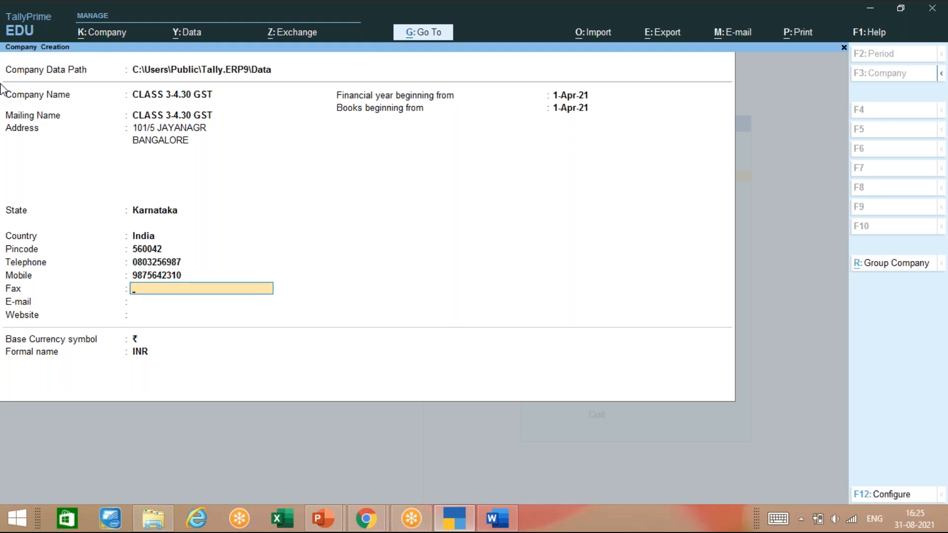
Step: Leave fax, e-mail and website blank, keep the default financial year, and create the company
key(Return)
key(Return)
key(Return)
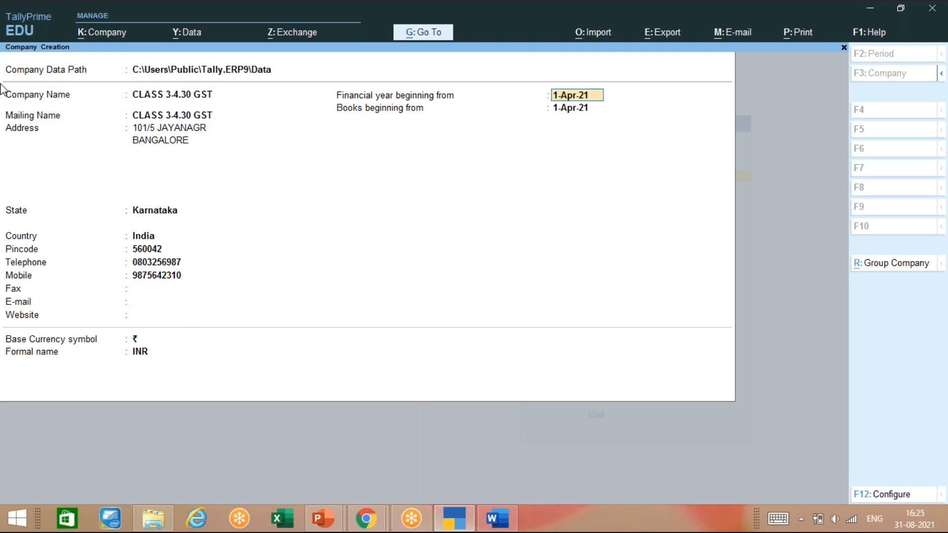
key(Return)
key(Return)
key(Return)
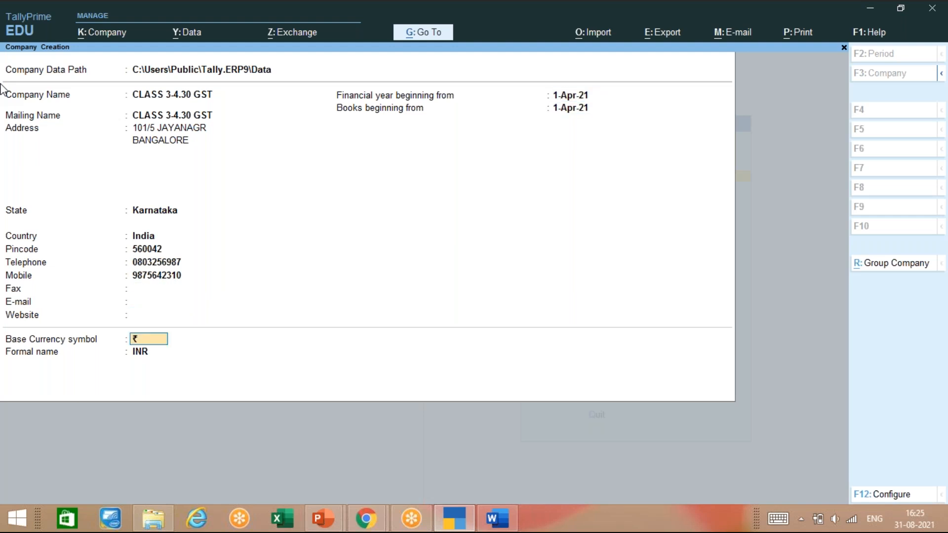
key(Return)
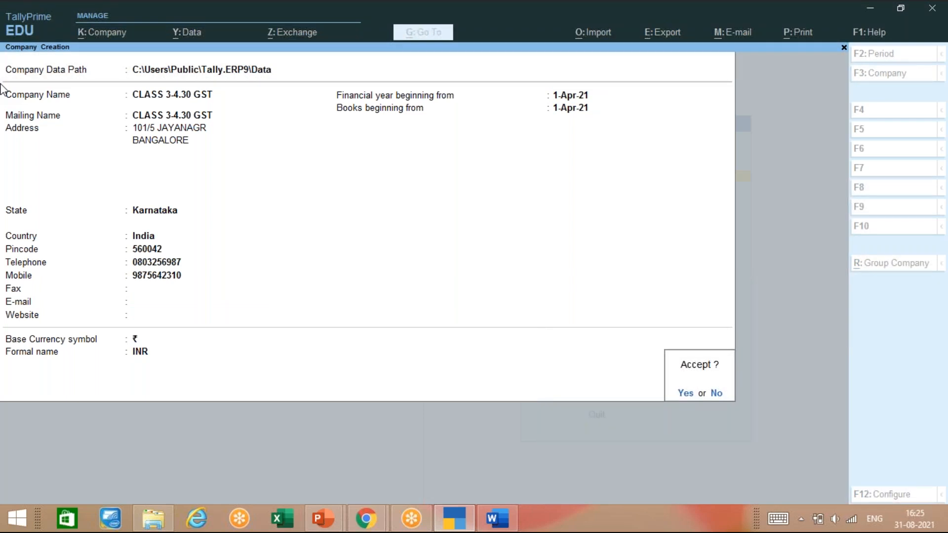
key(Return)
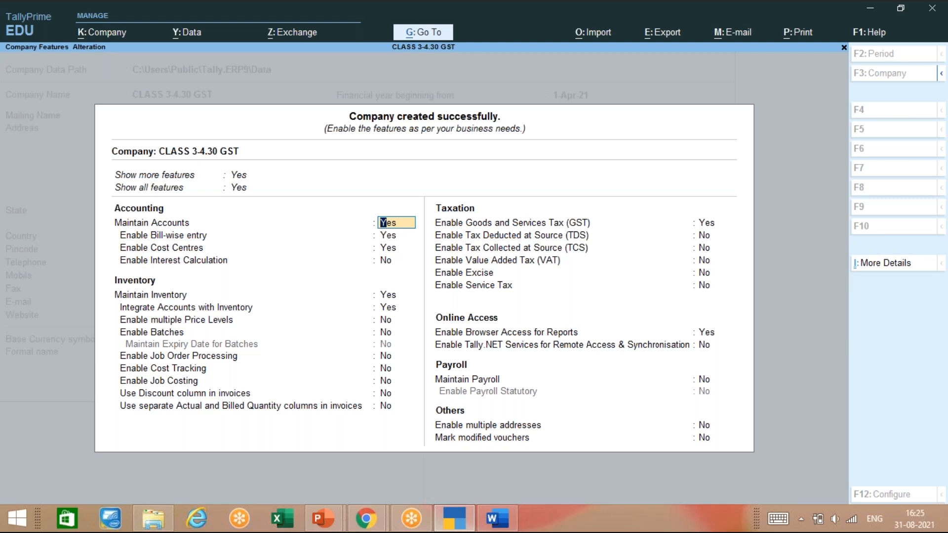
Step: Set Enable Goods and Services Tax (GST) to Yes in company features to reach GST Details
key(Down)
key(Down)
key(Down)
key(Down)
key(Down)
key(Down)
key(Down)
key(Down)
key(Down)
key(Down)
key(Down)
key(Down)
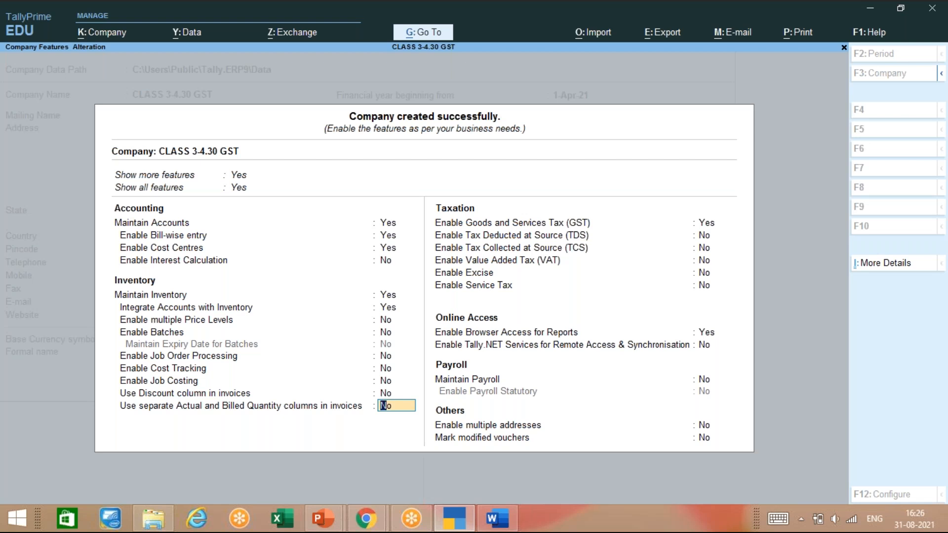
key(Return)
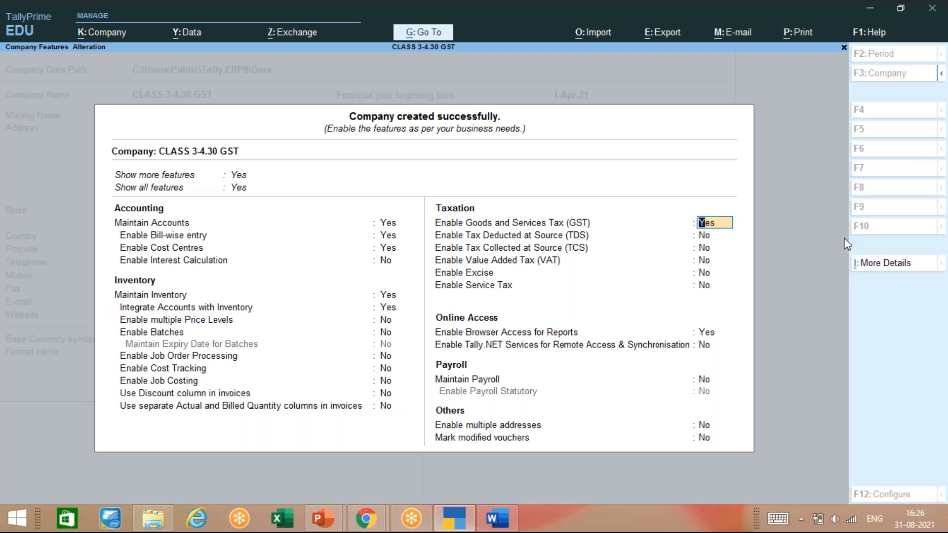
click(791, 261)
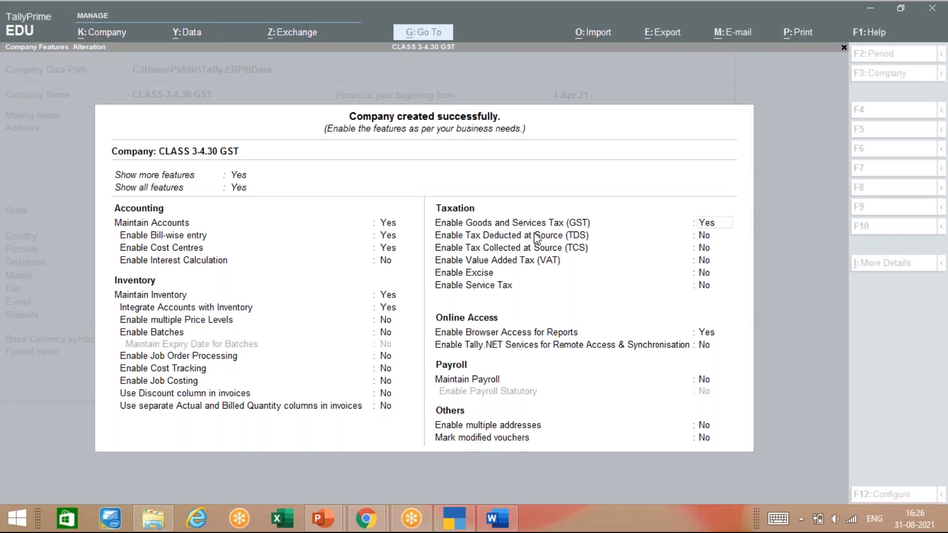
click(585, 189)
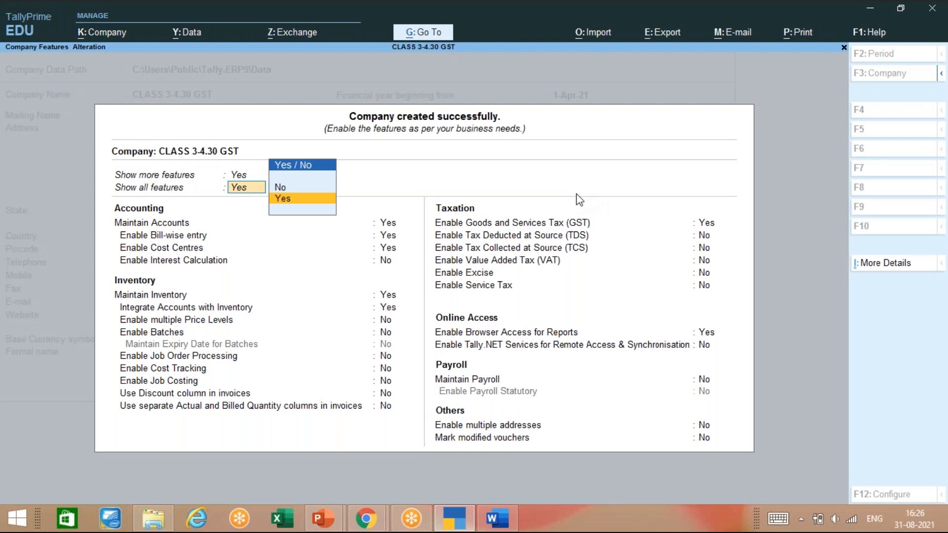
click(312, 199)
click(705, 226)
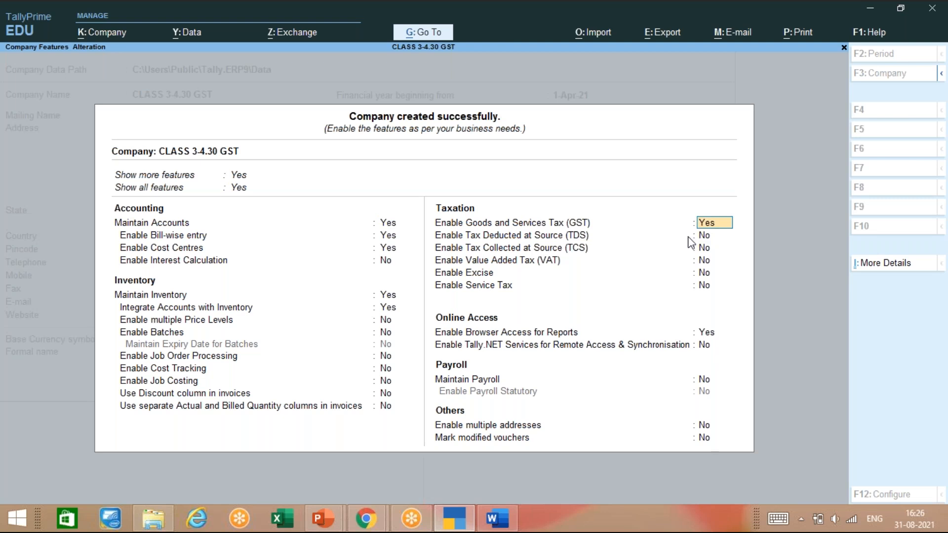
key(Return)
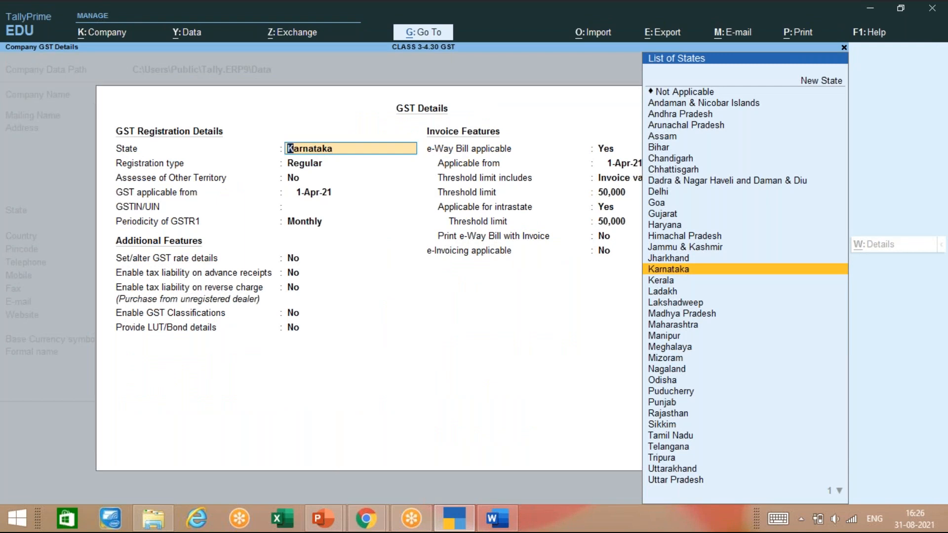
Step: Keep Karnataka as the GST state and Regular as the registration type
key(Return)
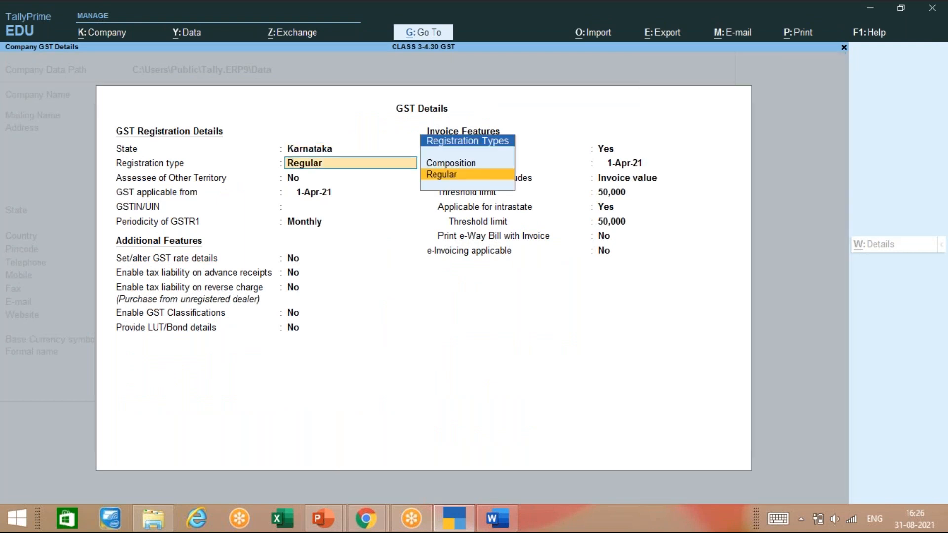
key(Return)
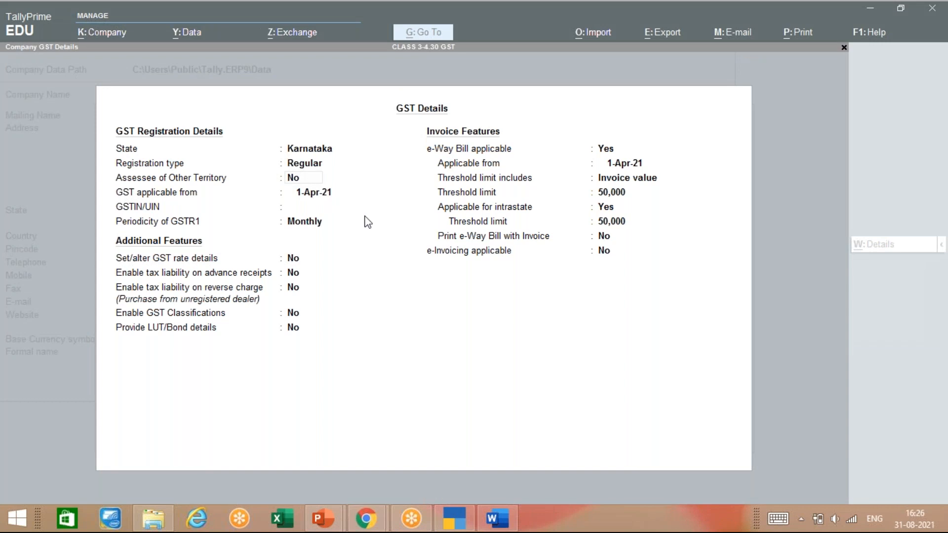
click(395, 244)
key(Return)
key(Return)
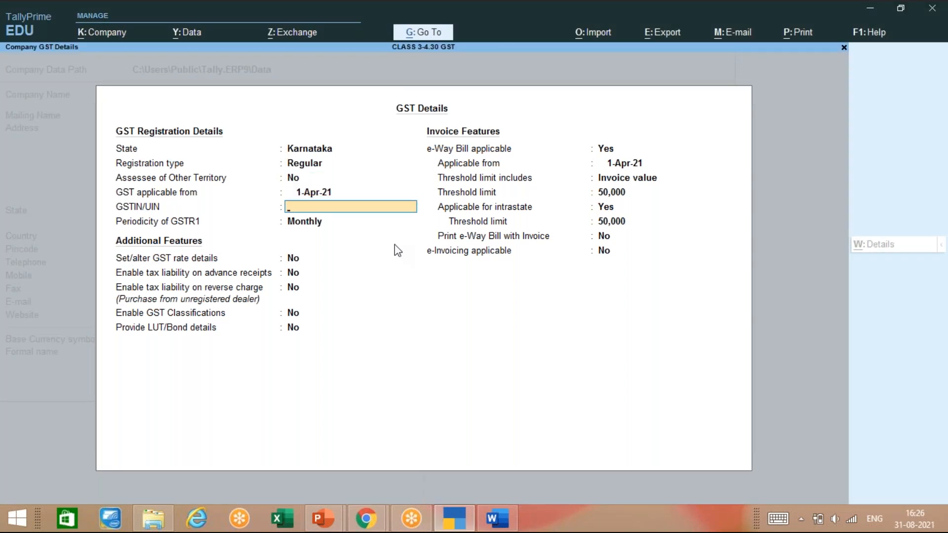
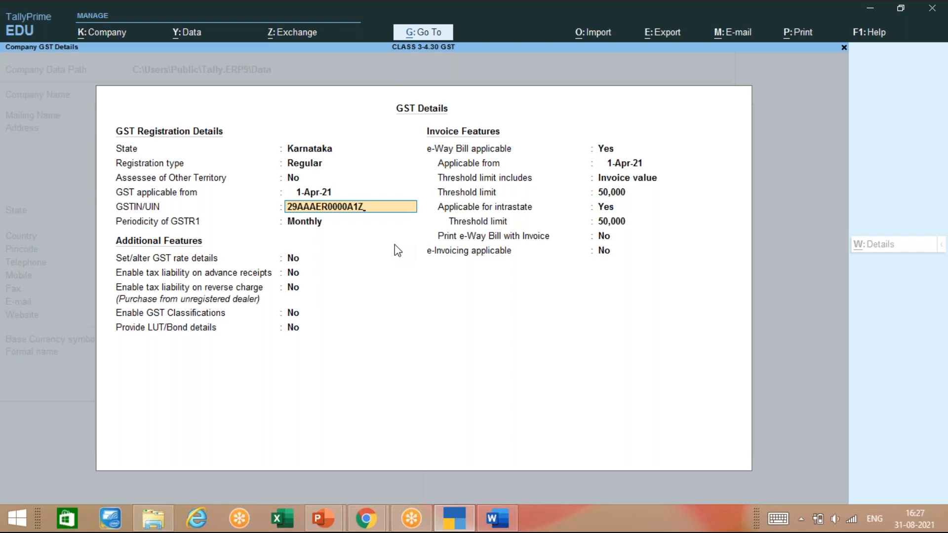
Step: Enter the company's GSTIN, fixing a typo, and dismiss the validation warning
key(Return)
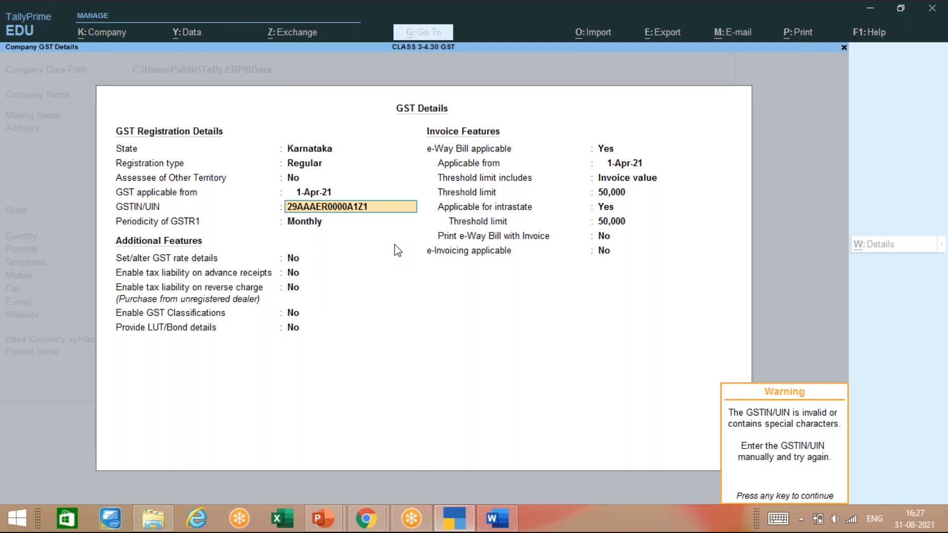
key(Return)
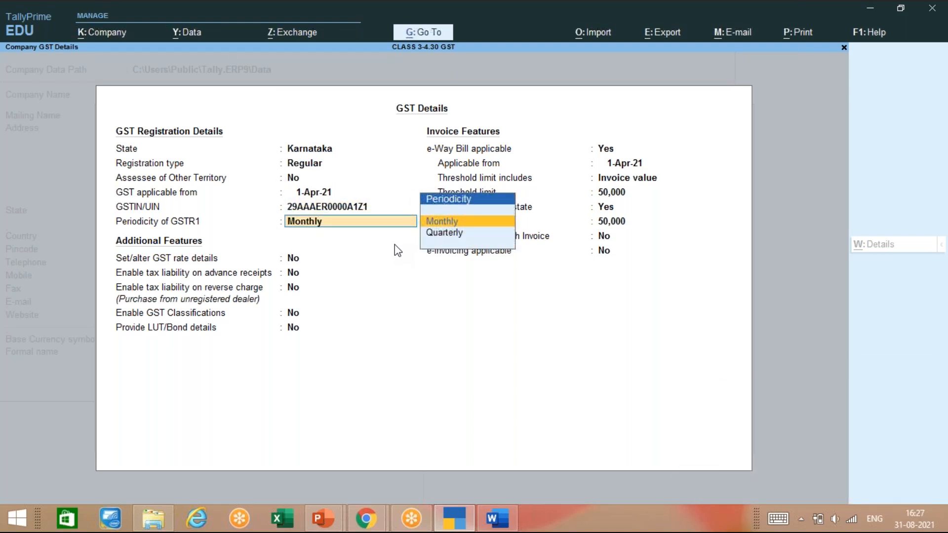
Step: Keep GSTR1 periodicity Monthly, pass the e-Way Bill settings, and save the GST details
key(Return)
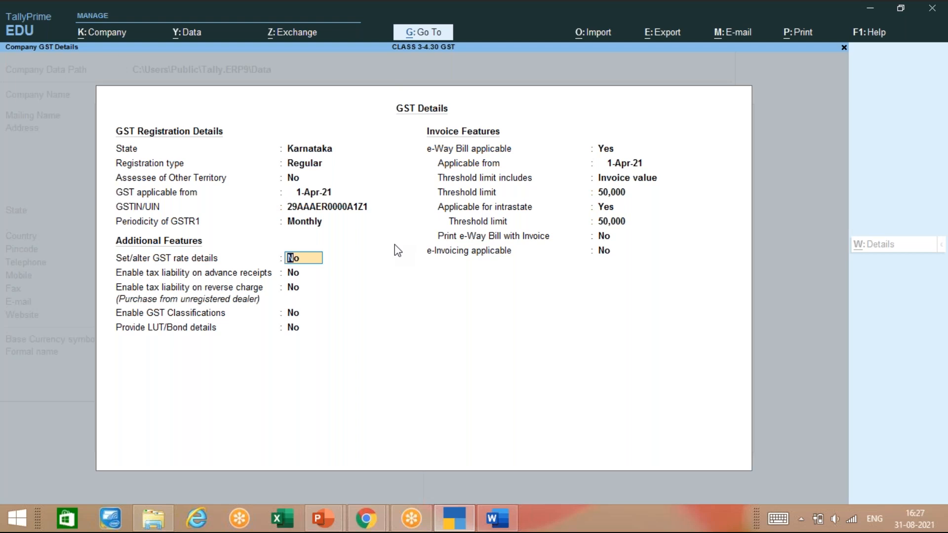
key(Return)
key(Return)
key(Return)
key(Return)
key(Return)
key(Return)
key(Return)
key(Return)
key(Return)
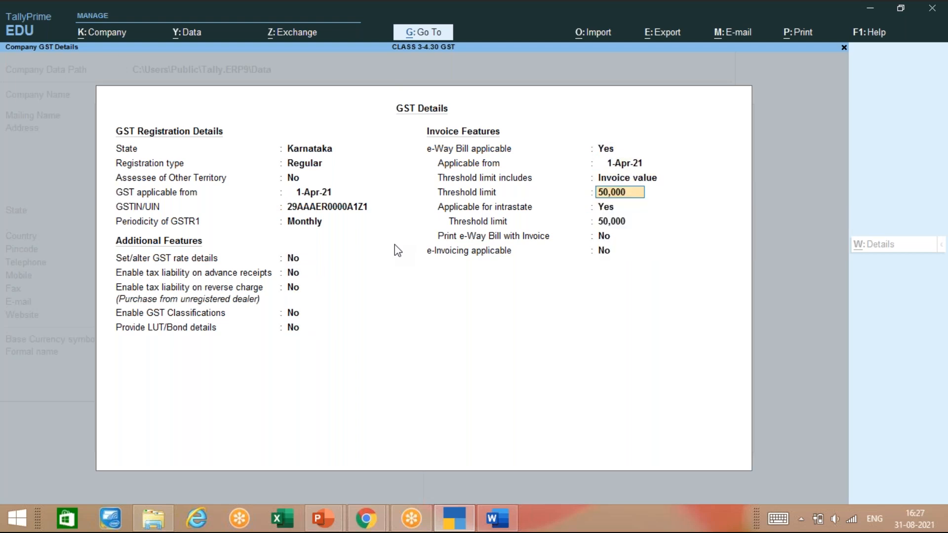
key(Return)
key(Return)
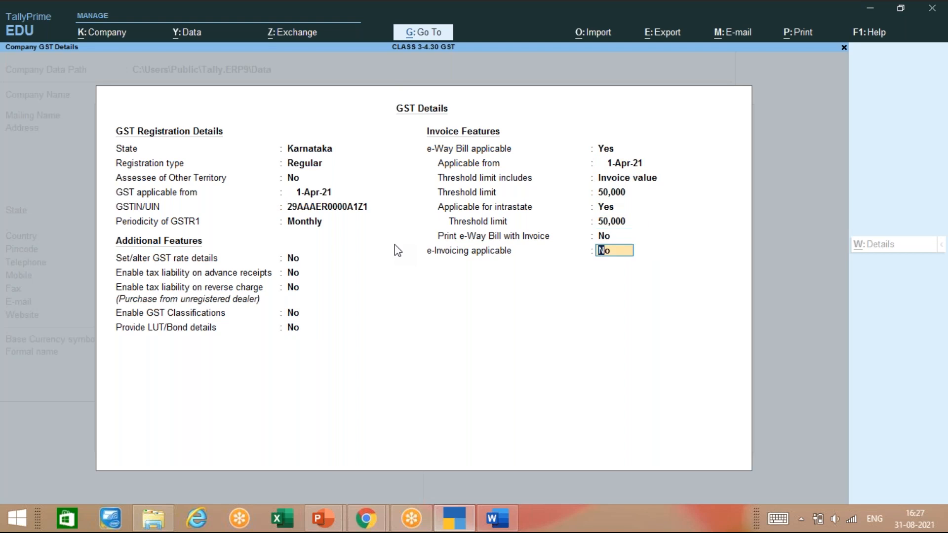
key(Return)
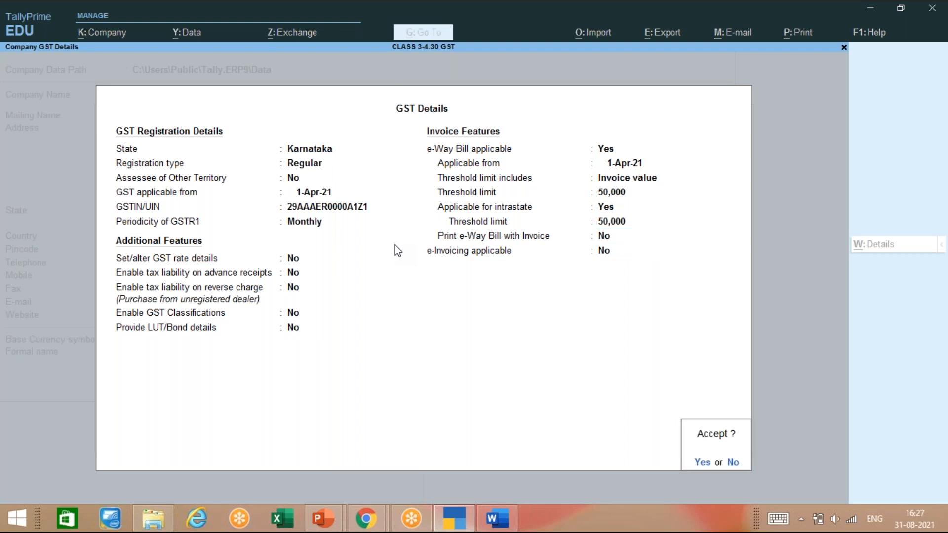
key(Return)
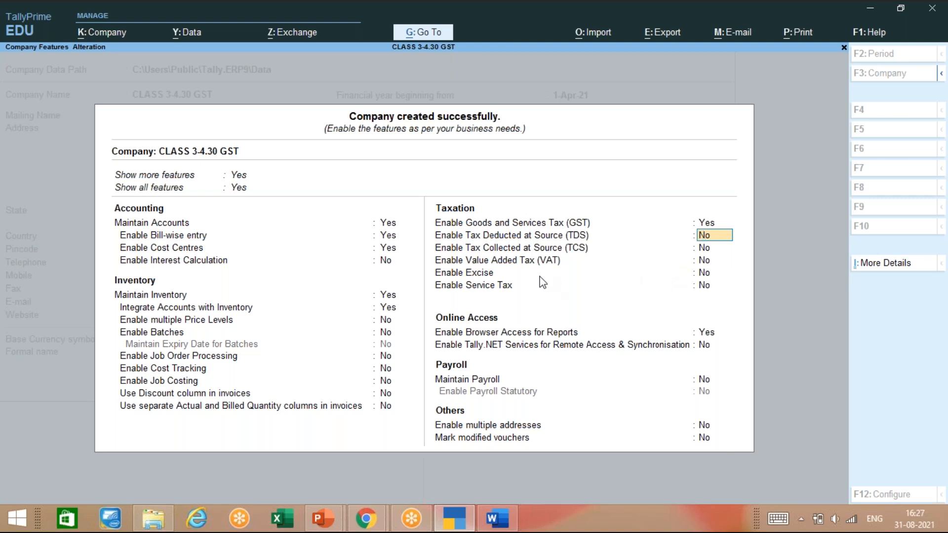
key(Up)
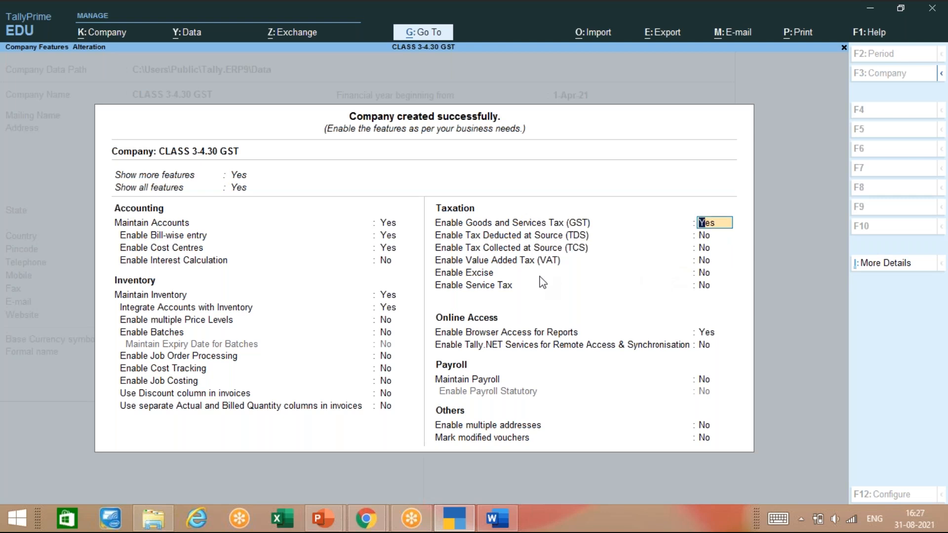
key(Return)
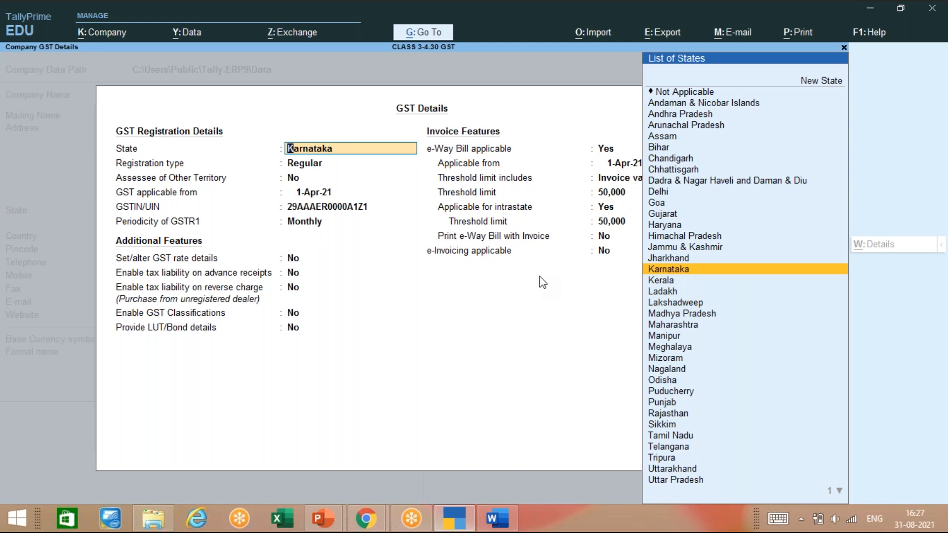
key(Return)
key(Return)
key(Return)
key(Return)
key(Return)
key(Return)
key(Return)
key(Return)
key(Return)
key(Return)
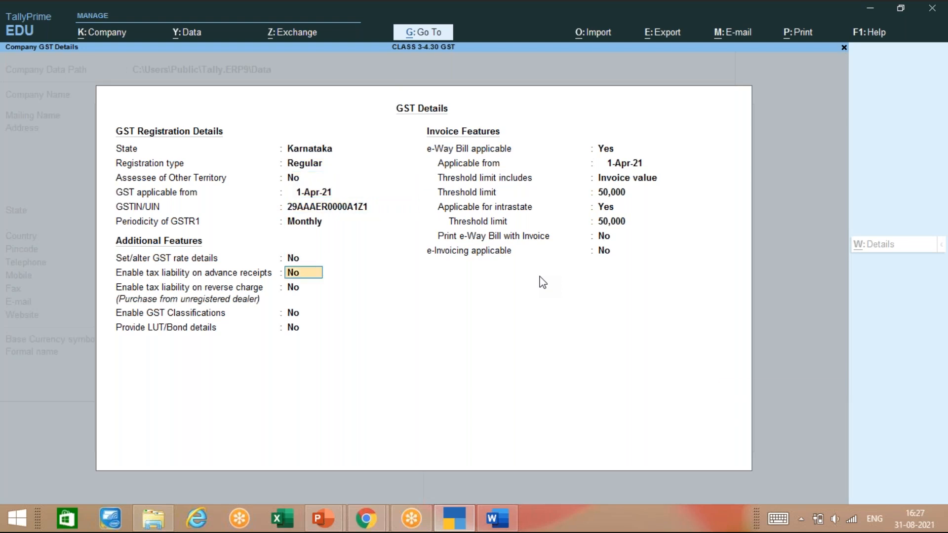
key(Return)
key(Return)
key(Return)
key(Return)
key(Return)
key(Return)
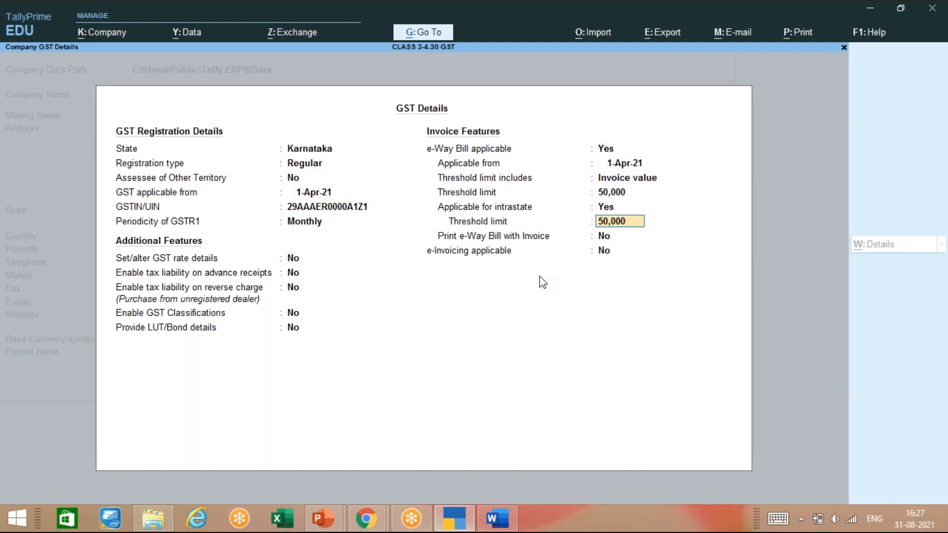
key(Return)
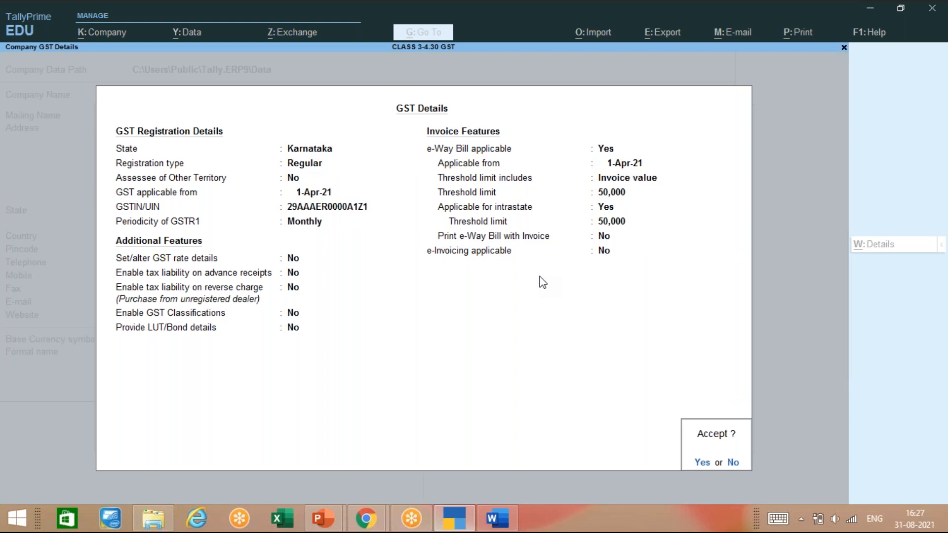
key(Return)
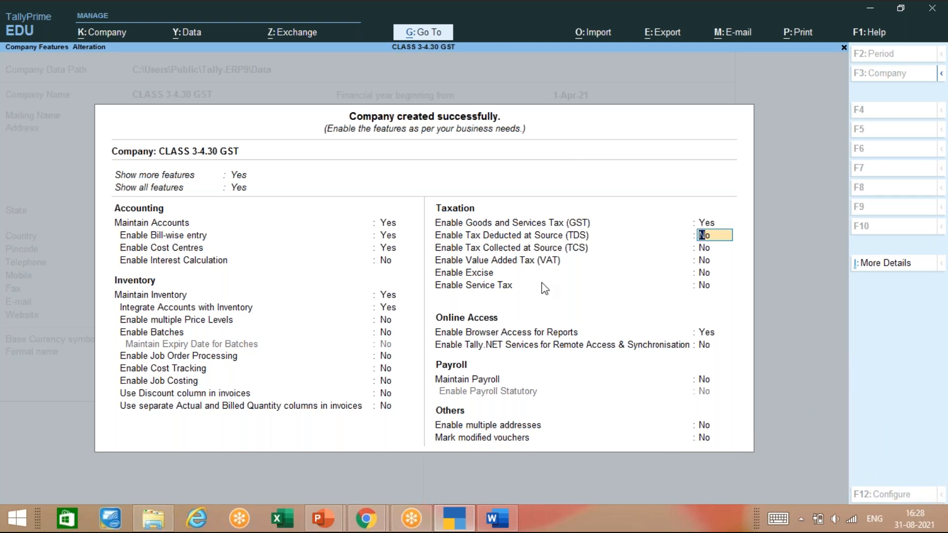
key(Return)
key(Return)
key(Return)
key(Return)
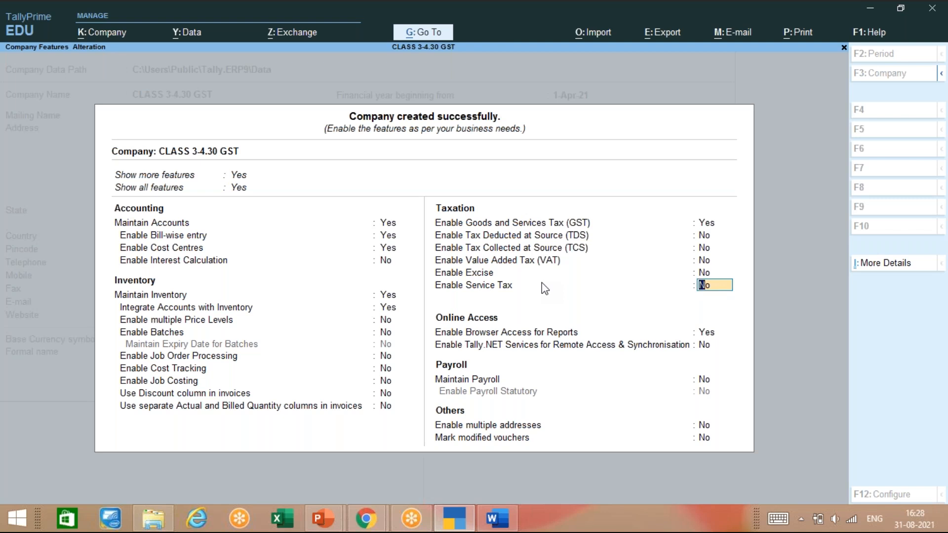
Step: Accept the company features and decline quitting, staying on the CLASS 3-4.30 GST Gateway
key(Escape)
key(Escape)
key(y)
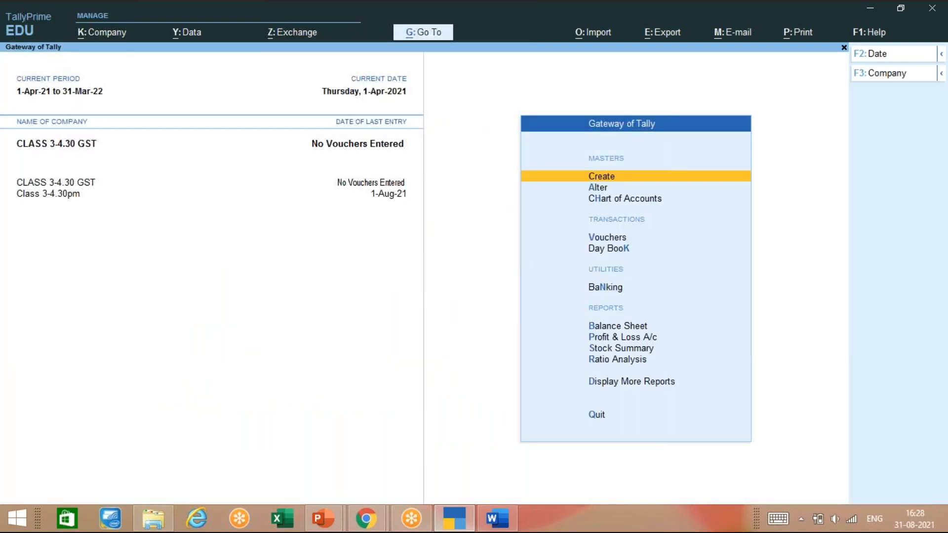
key(Escape)
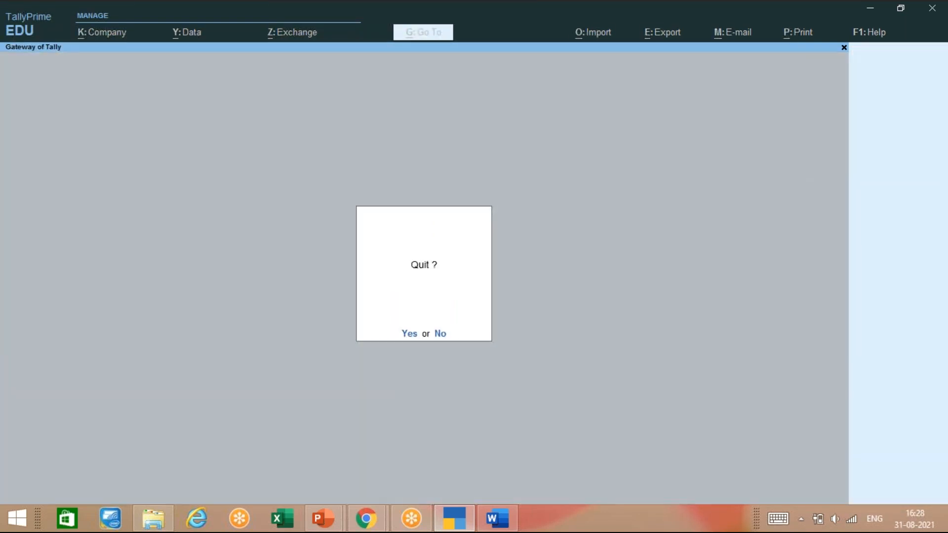
key(n)
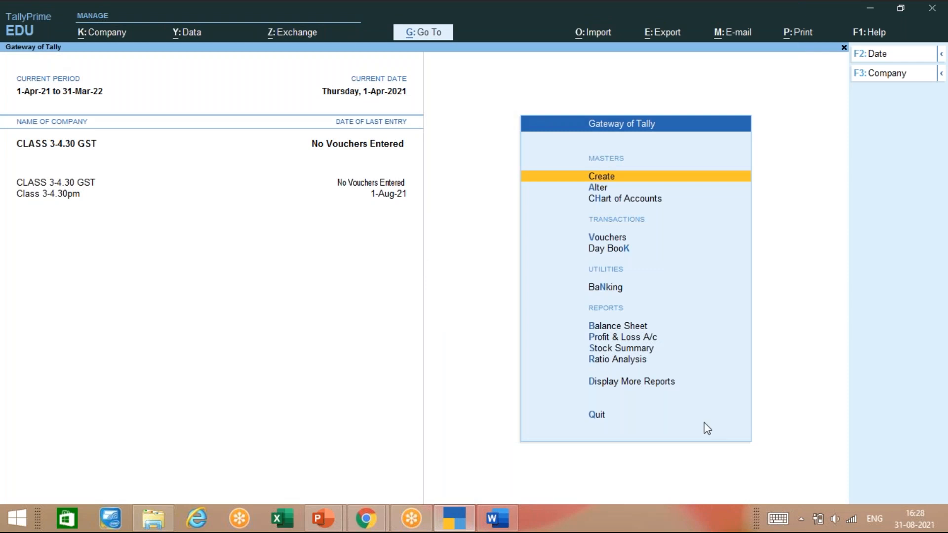